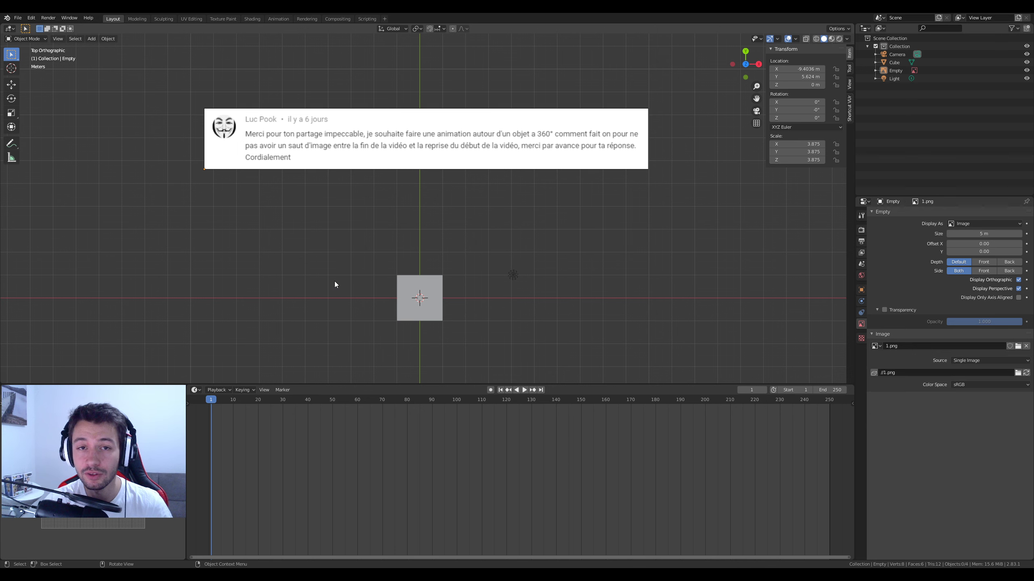
shift+middle_drag(336, 290, 343, 267)
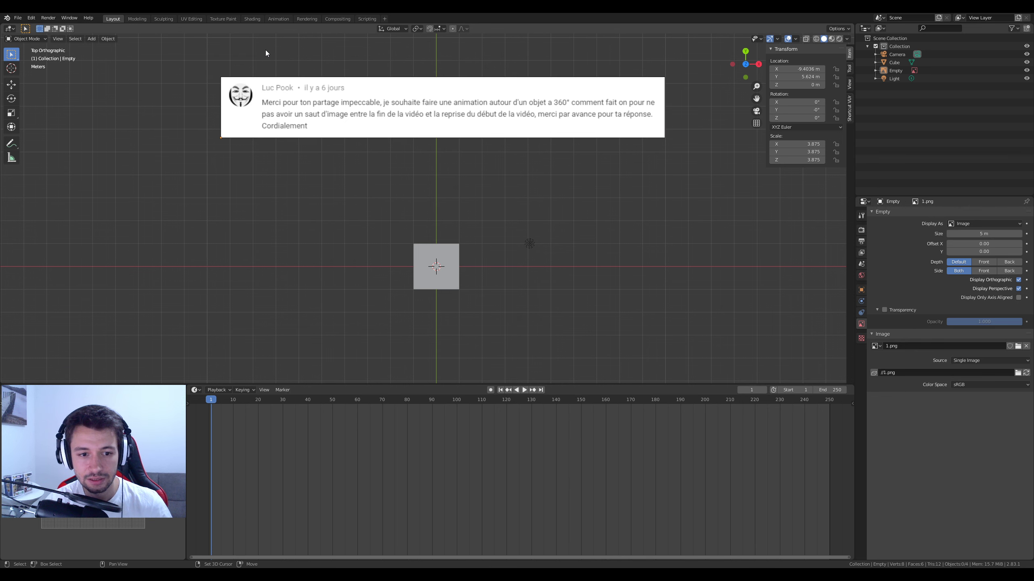
shift+middle_drag(264, 50, 273, 57)
scroll(432, 199, down, 1)
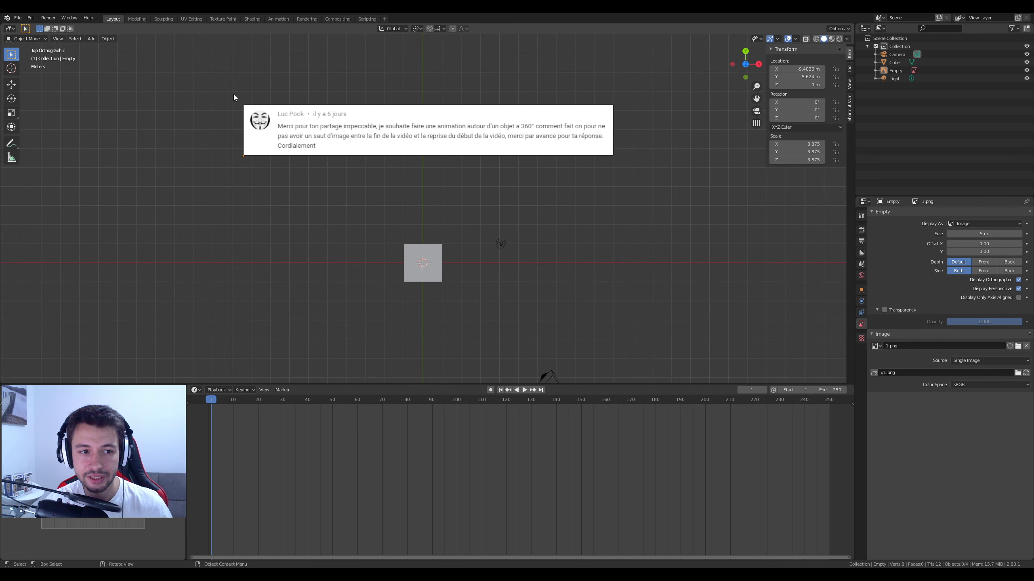
scroll(445, 259, up, 1)
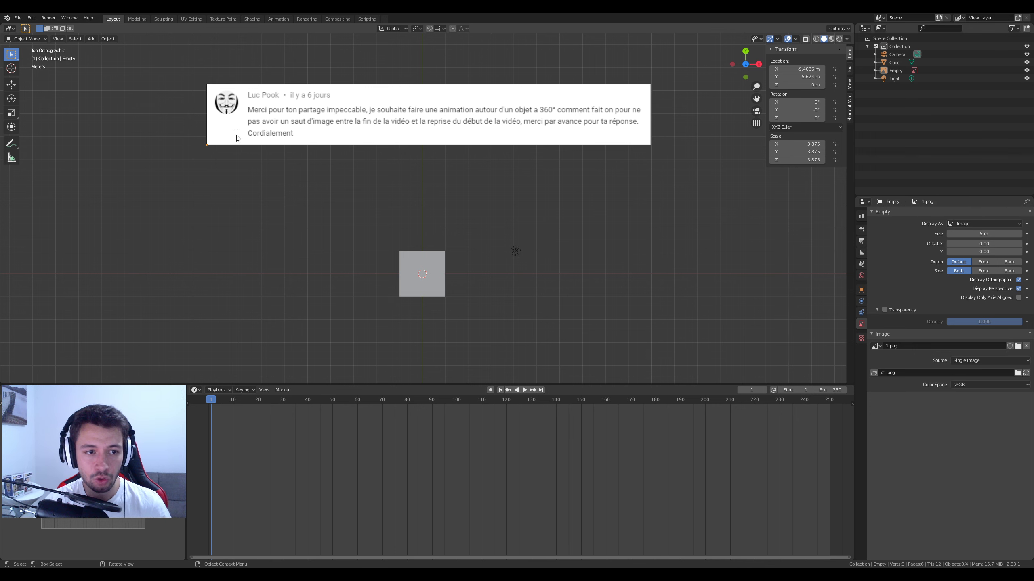
shift+middle_drag(257, 36, 256, 86)
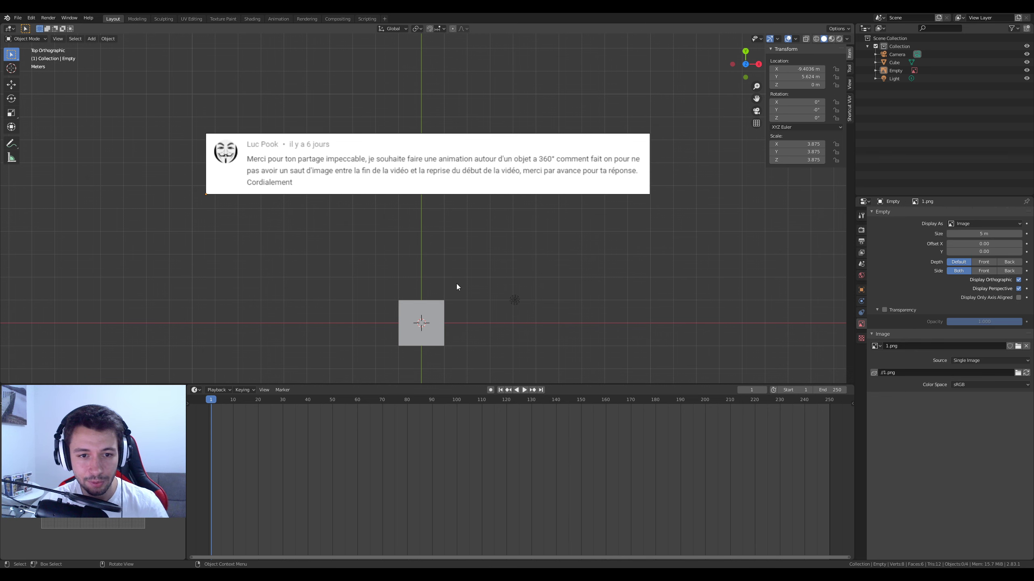
shift+middle_drag(456, 284, 446, 188)
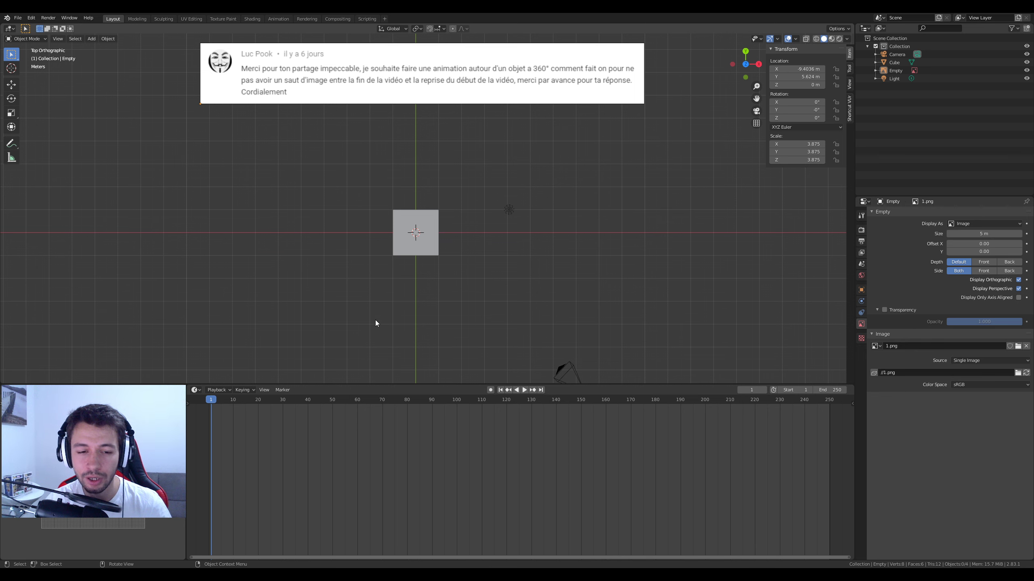
Step: Add a Plain Axes empty at the cube's centre and scale it up to about 2.73
scroll(375, 320, down, 2)
middle_drag(497, 360, 540, 289)
key(shift+a)
mouse_move(490, 231)
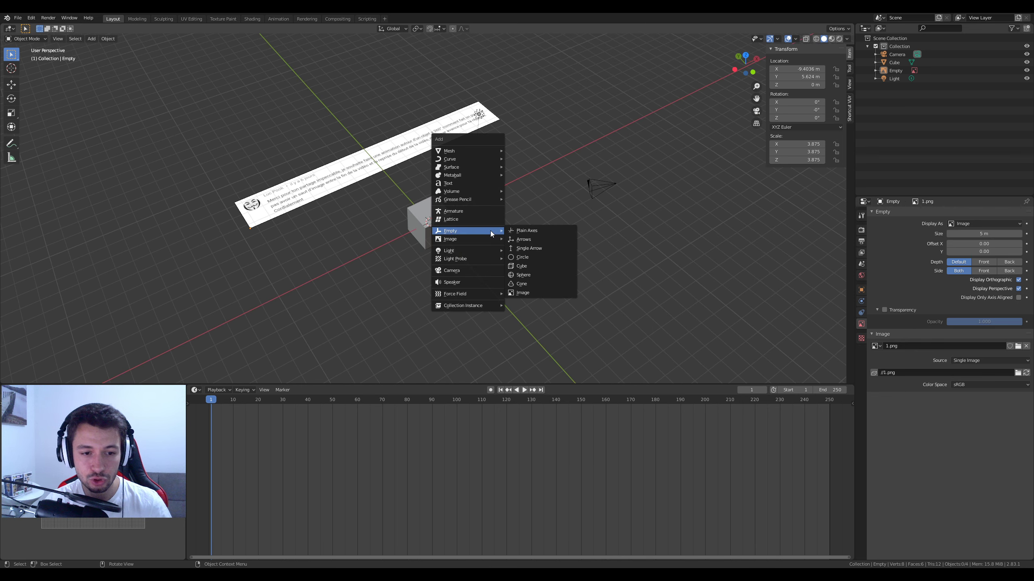
click(529, 231)
key(s)
click(672, 256)
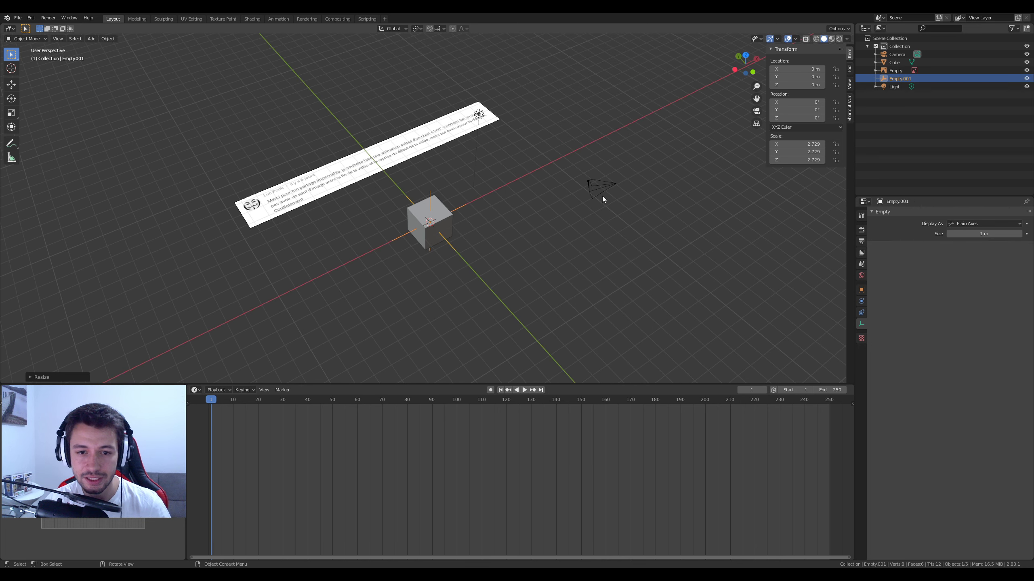
Step: Parent the camera to the new plain-axes empty using the Object option, leaving the empty selected
click(609, 183)
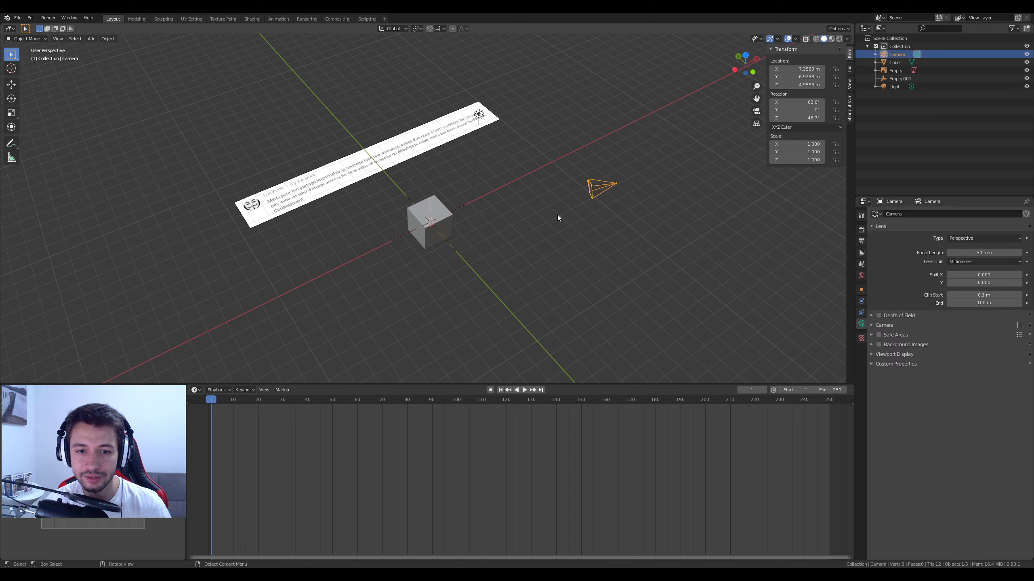
shift+click(472, 216)
key(ctrl+p)
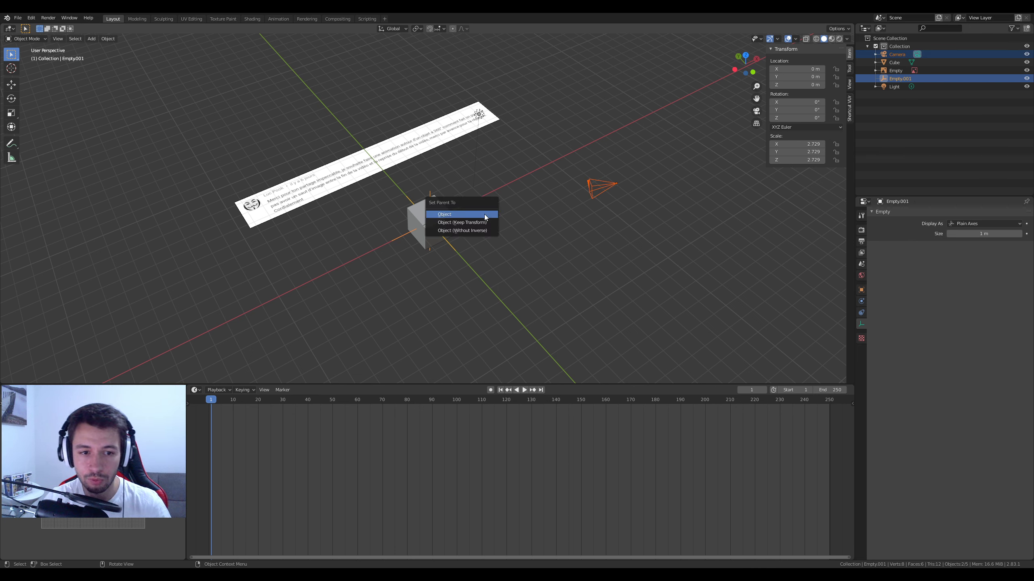
click(484, 214)
click(465, 205)
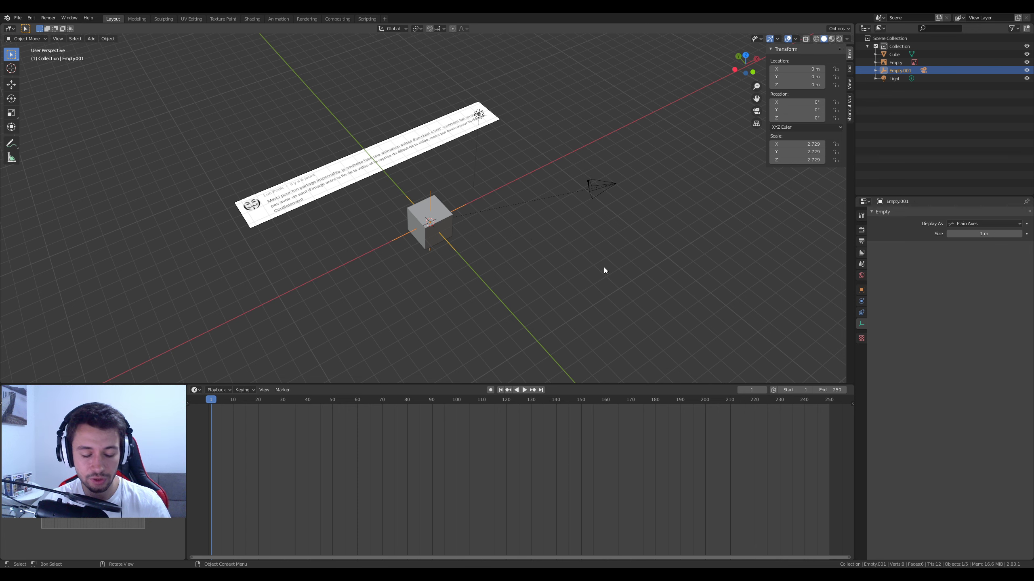
Step: Try rotating the empty about the Z axis, both in the perspective view and through the camera
key(r)
key(z)
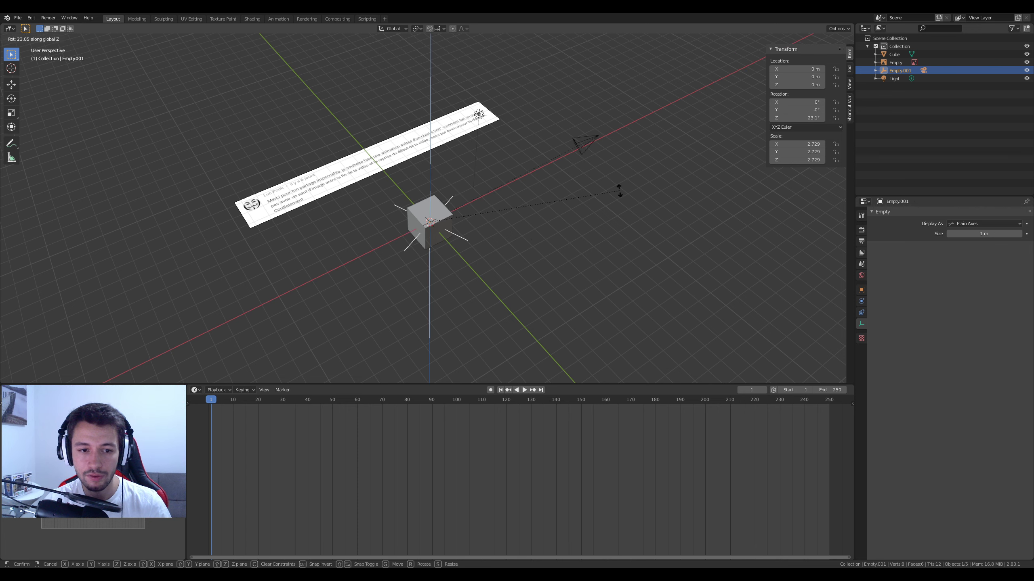
right_click(599, 193)
key(KP_0)
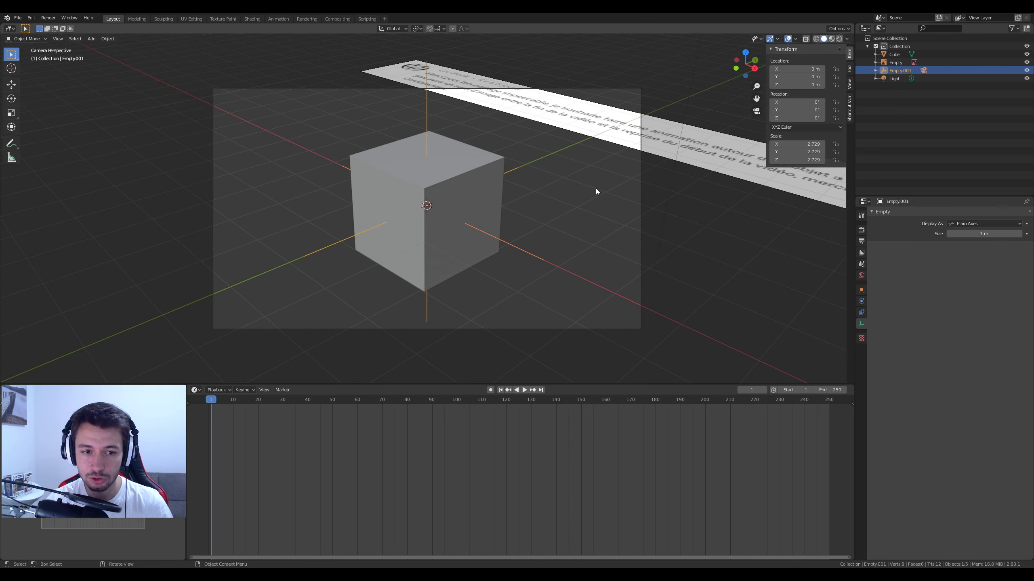
key(r)
key(z)
right_click(607, 183)
Step: Insert a Rotation keyframe for the plain-axes empty at frame 0
scroll(547, 238, down, 3)
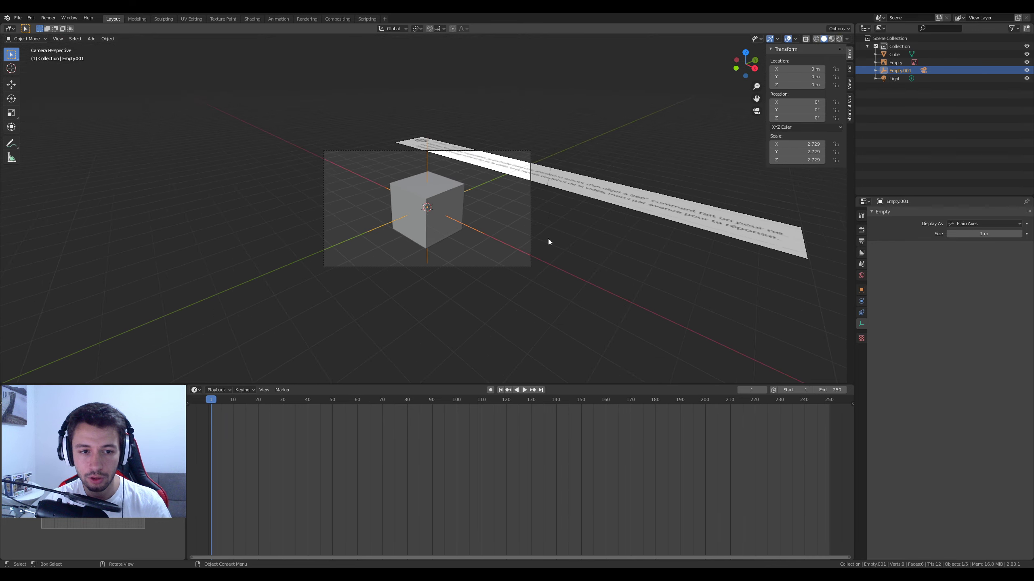
middle_drag(480, 264, 528, 282)
scroll(513, 265, down, 3)
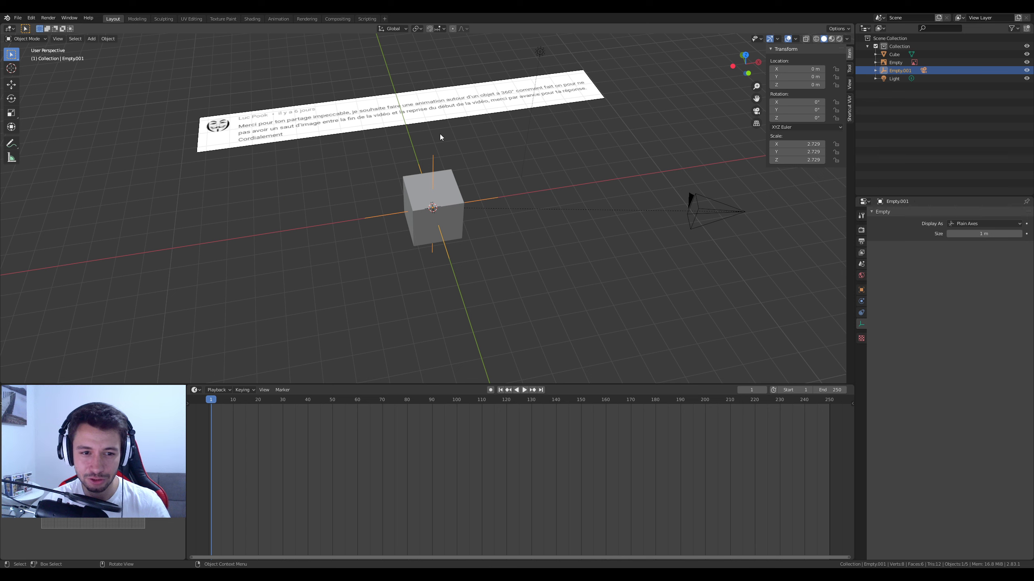
key(KP_7)
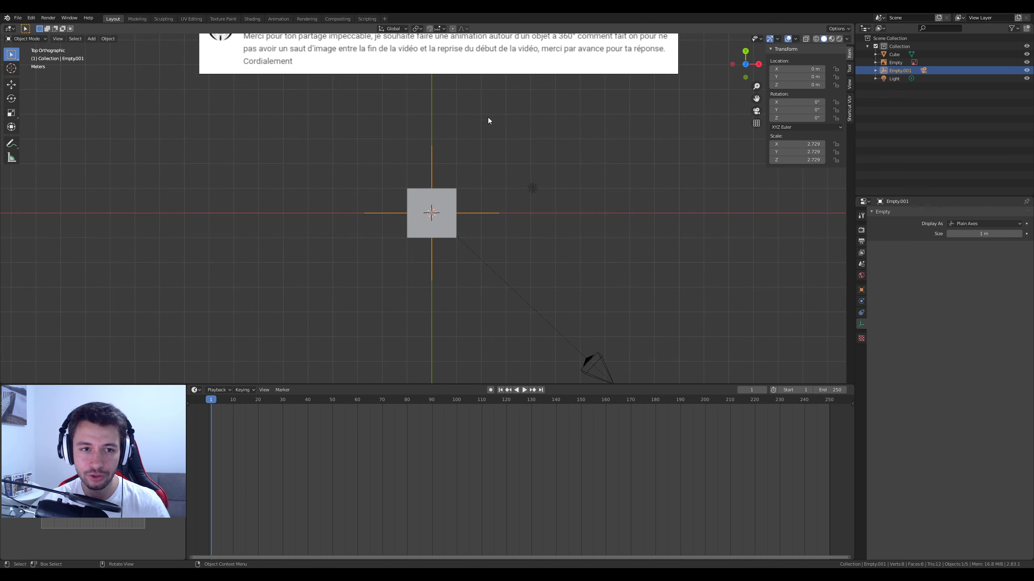
shift+middle_drag(488, 117, 458, 90)
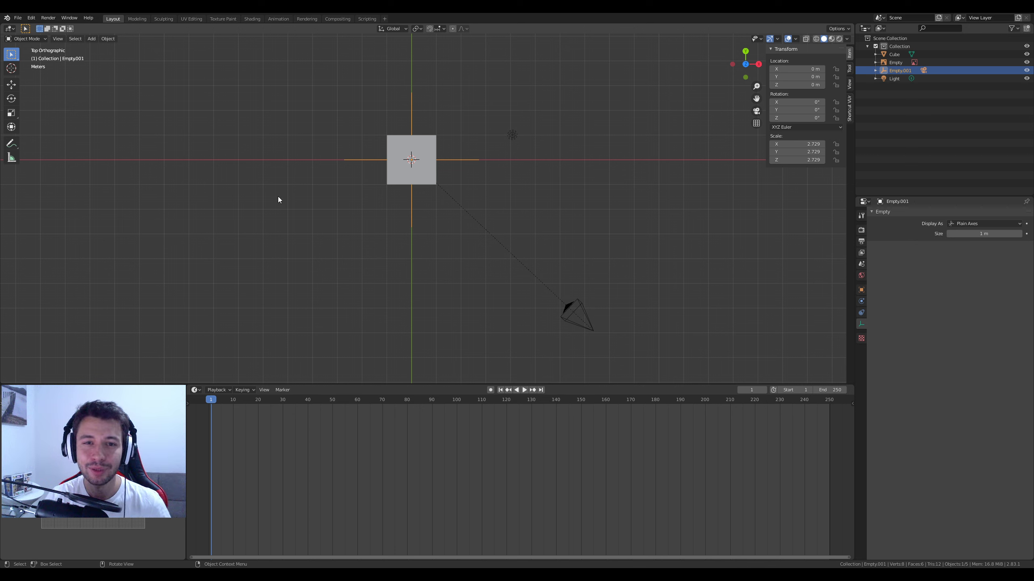
scroll(536, 253, down, 2)
shift+middle_drag(534, 161, 538, 231)
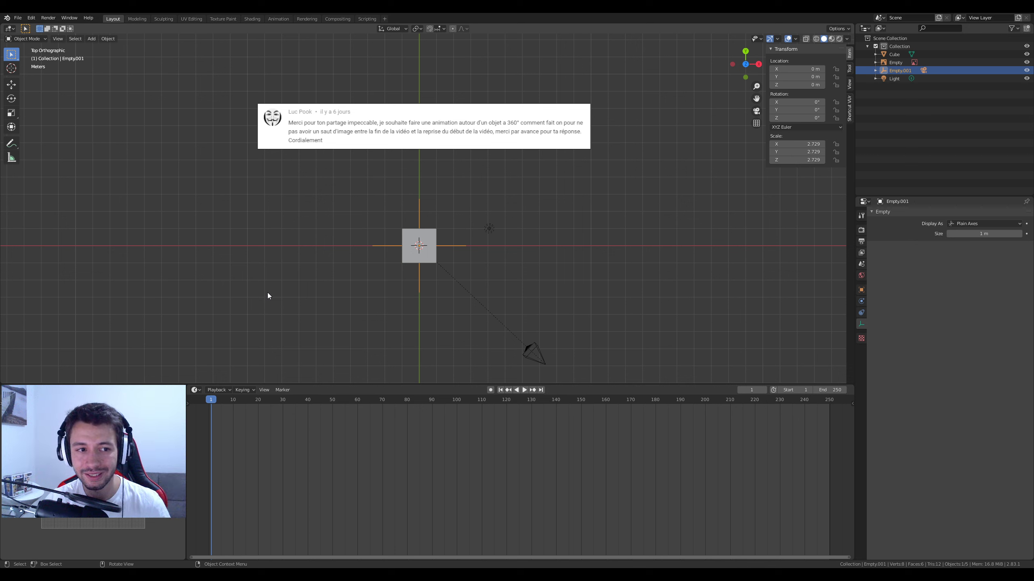
shift+middle_drag(541, 312, 550, 256)
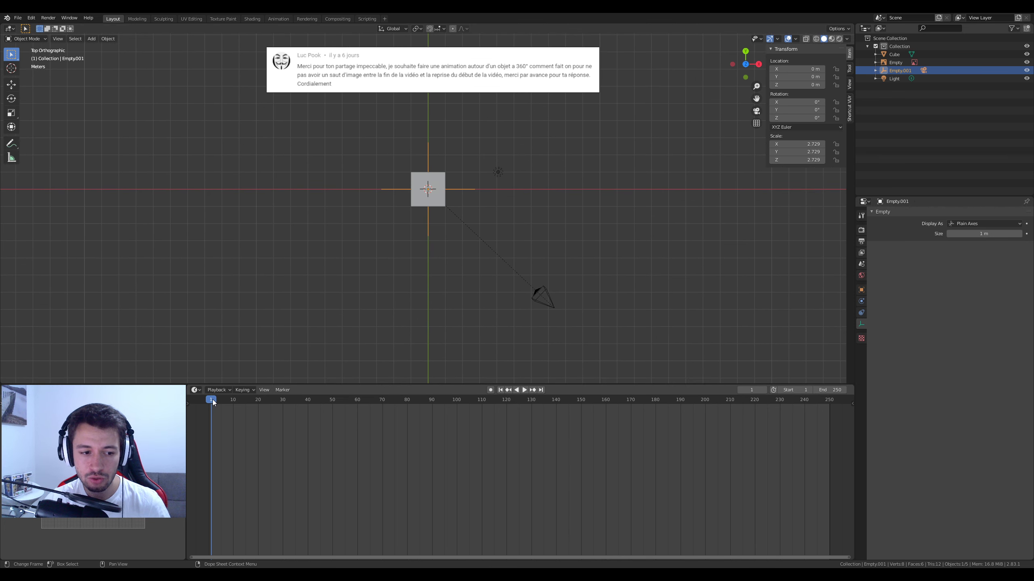
mouse_move(213, 403)
mouse_down()
mouse_move(455, 402)
mouse_move(208, 403)
mouse_up()
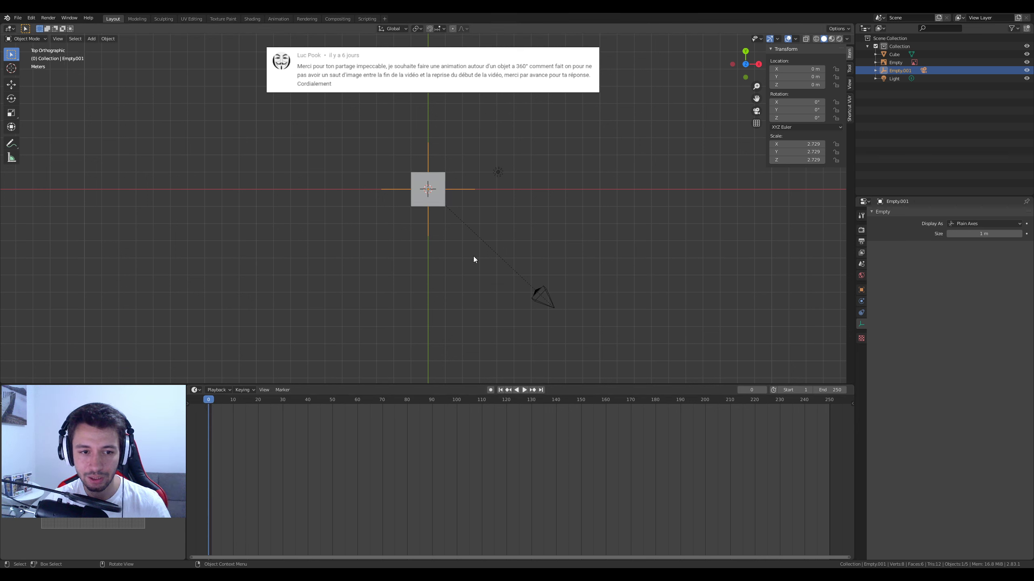
key(i)
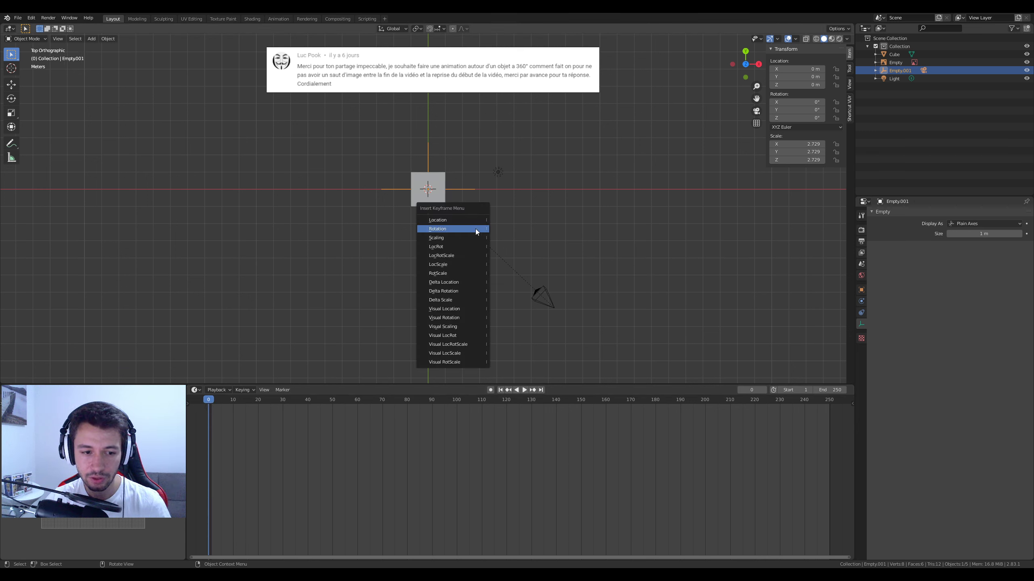
click(475, 229)
Step: At frame 100, rotate the empty 360° about the Z axis and insert a Rotation keyframe
drag(209, 401, 456, 401)
text(r)
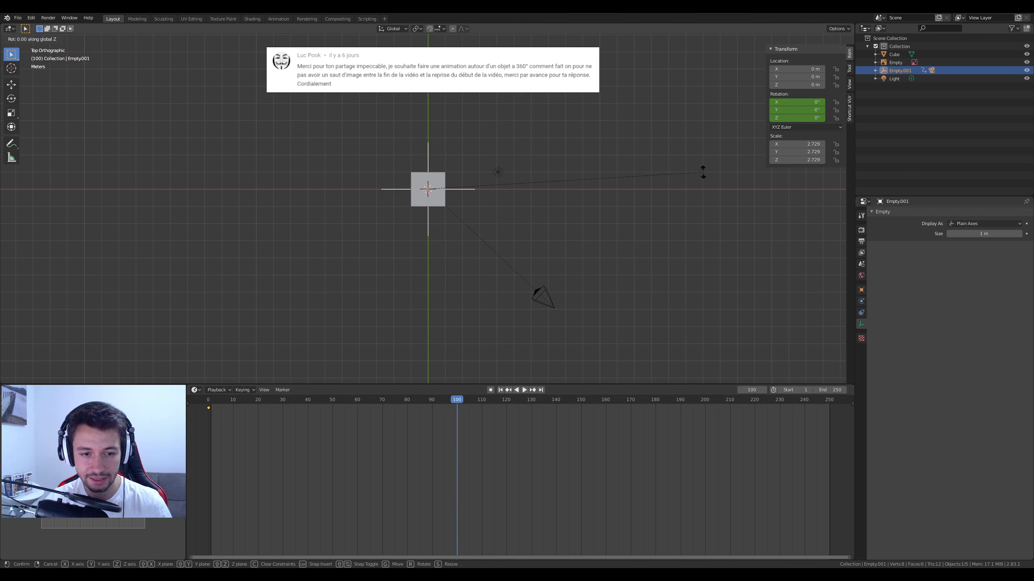
text(360)
key(Return)
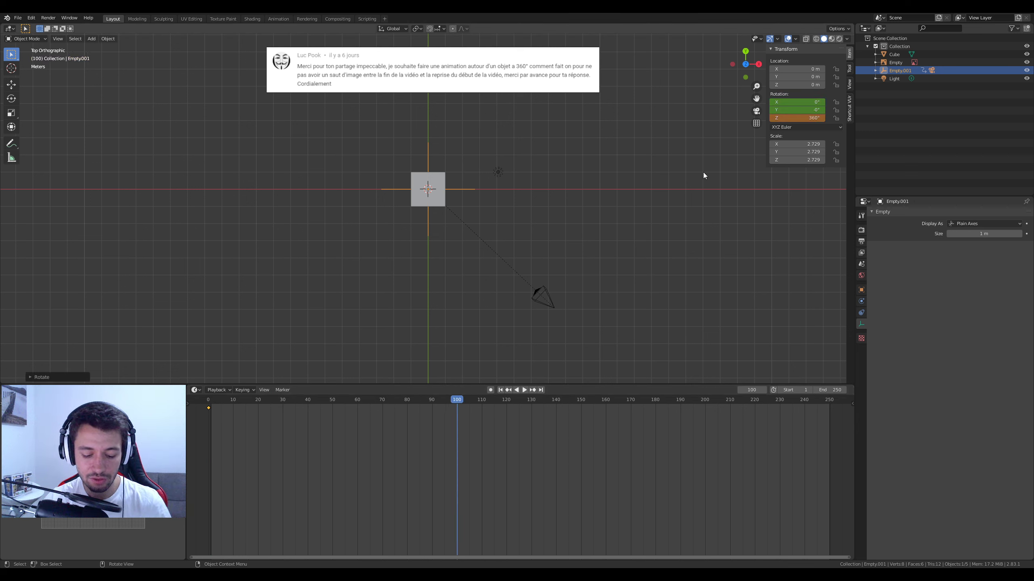
key(i)
click(704, 173)
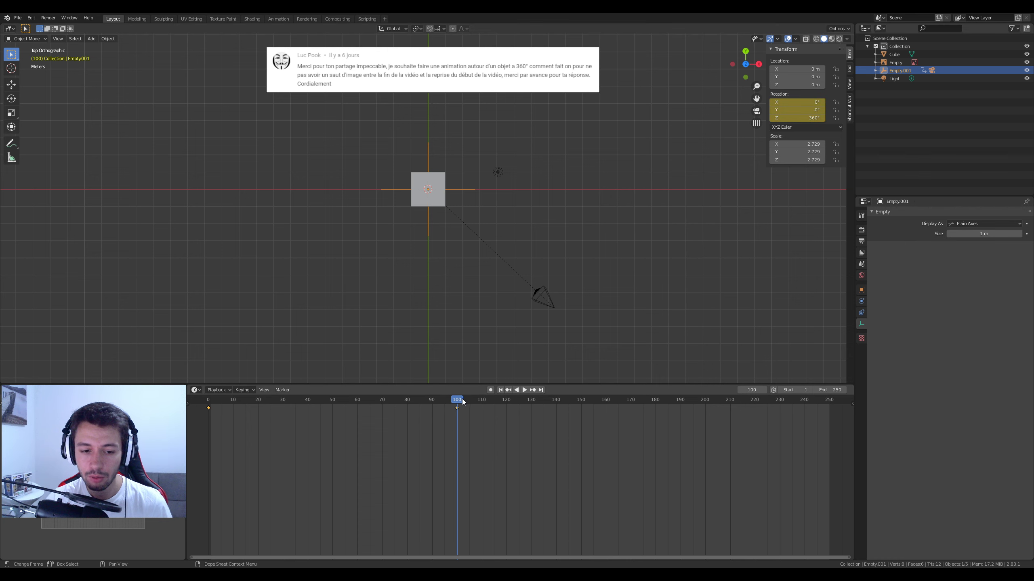
Step: Play the animation from frame 0 past frame 100 to check the camera's orbit around the cube
drag(462, 402, 209, 401)
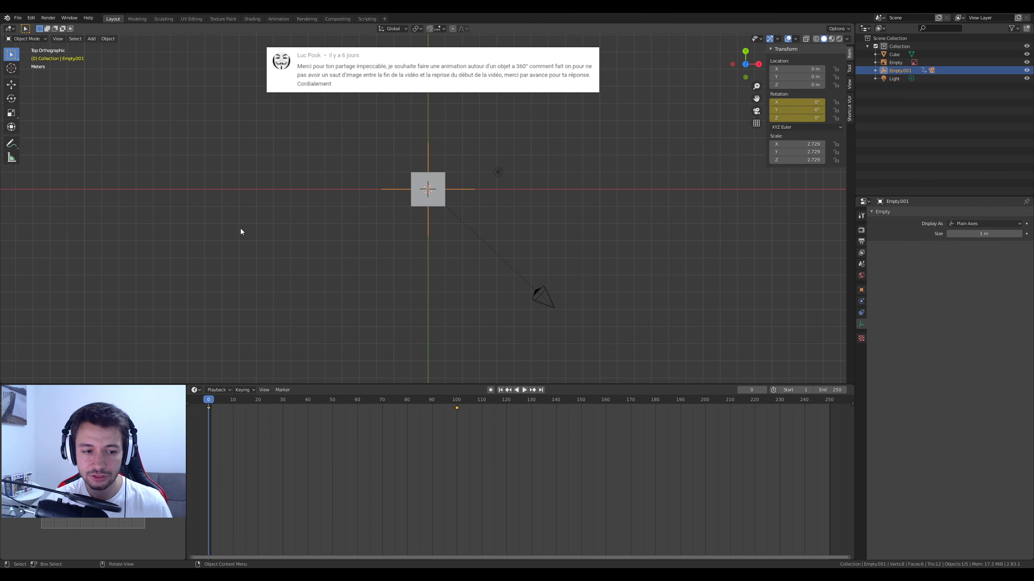
middle_drag(357, 263, 403, 260)
key(space)
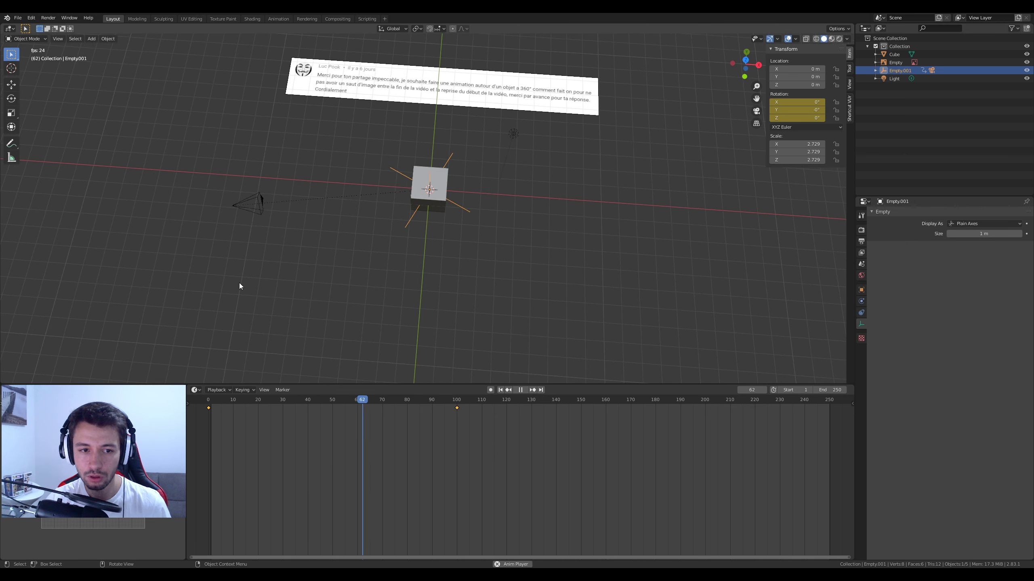
key(space)
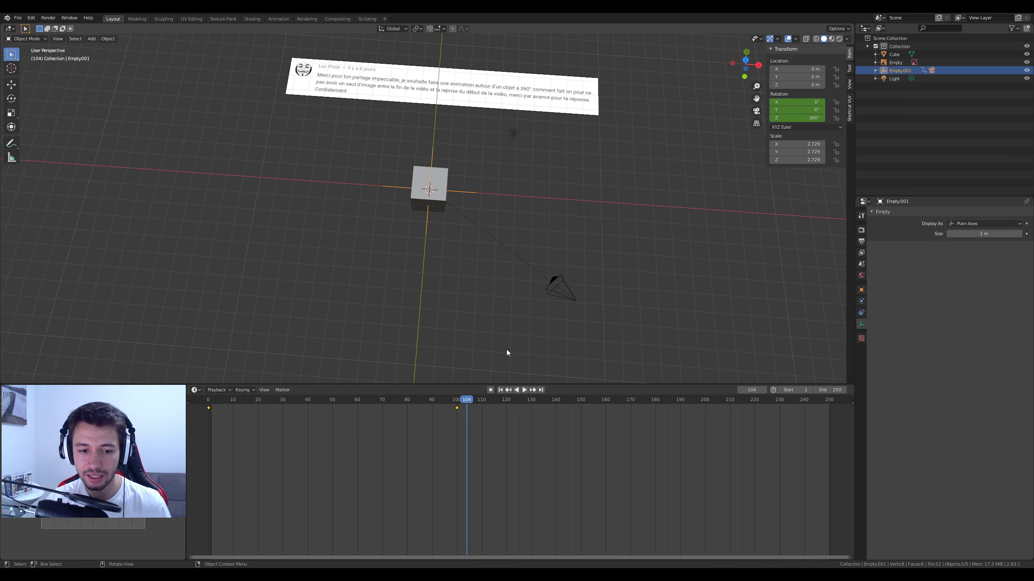
Step: Set the empty's rotation keyframes to Linear interpolation in the Graph Editor, and return to the Timeline
click(196, 390)
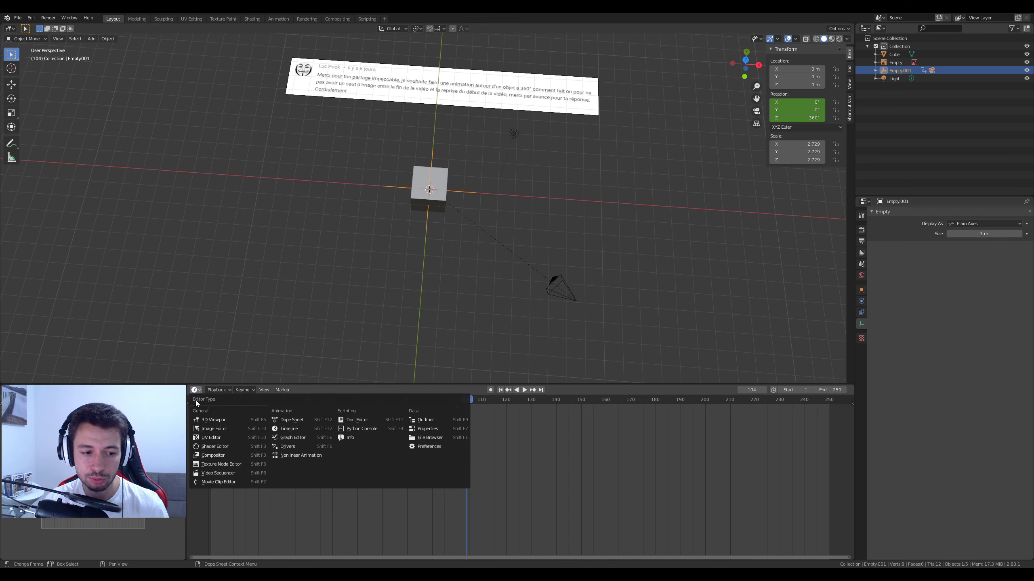
click(291, 439)
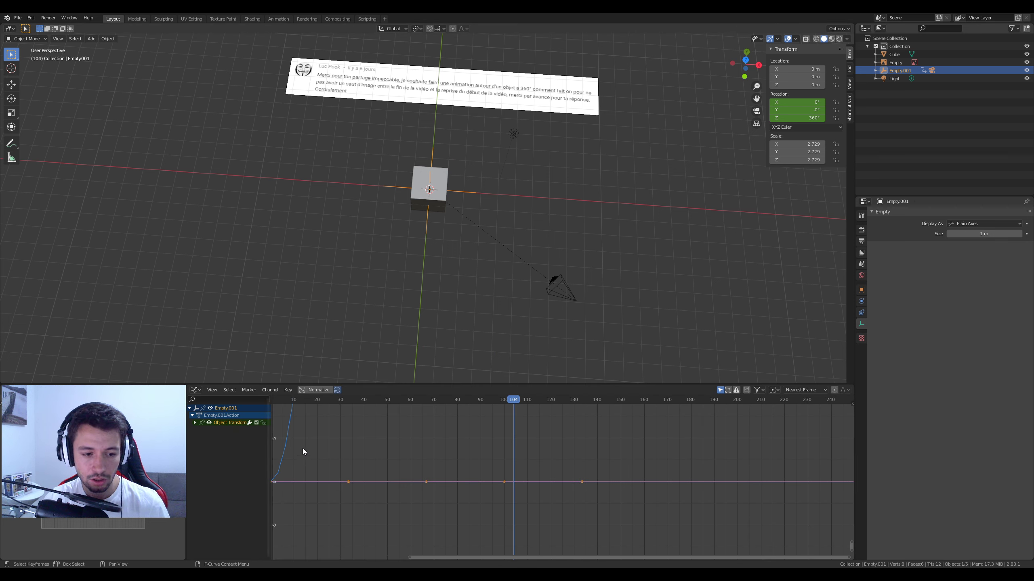
key(t)
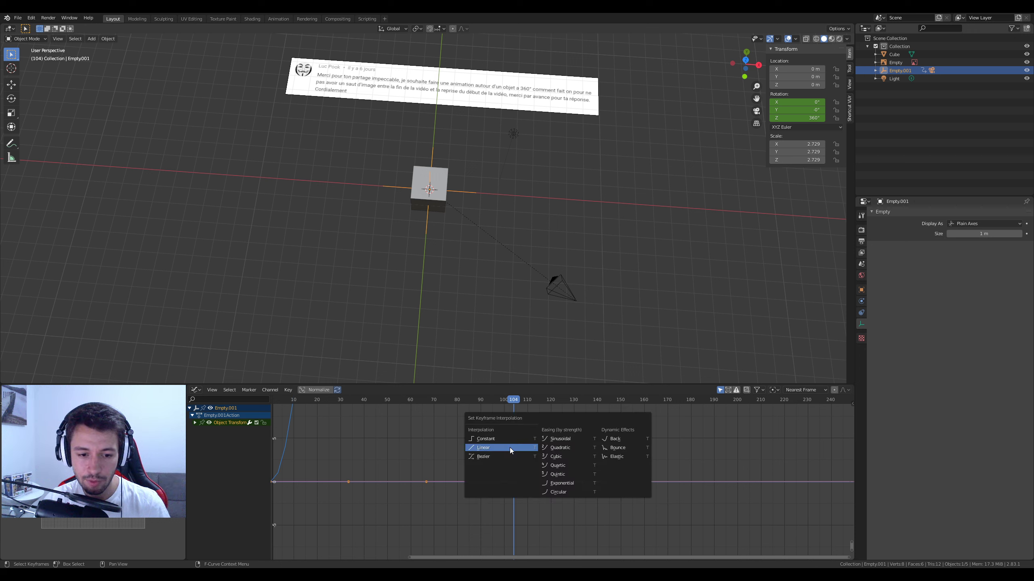
click(510, 448)
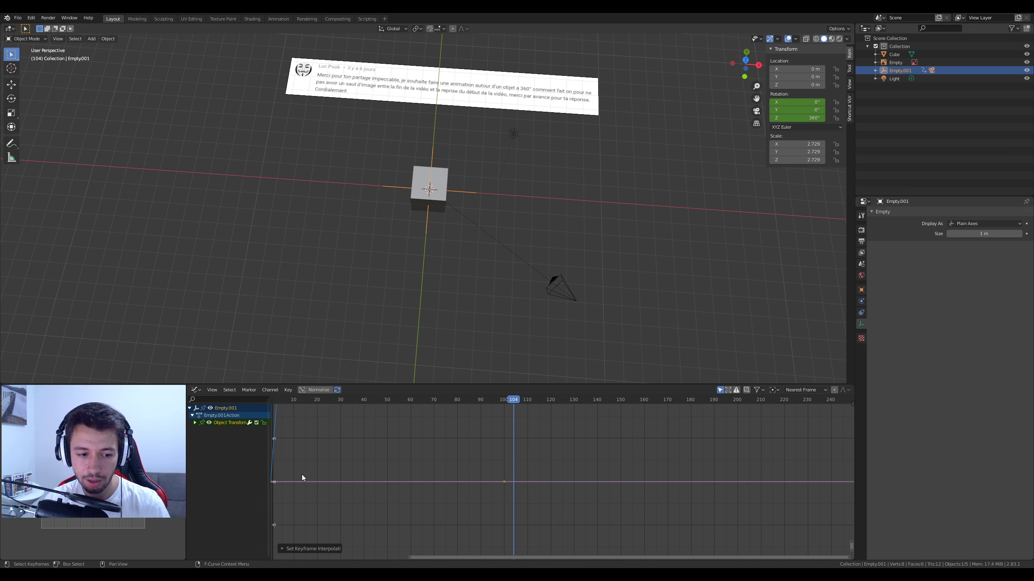
click(197, 391)
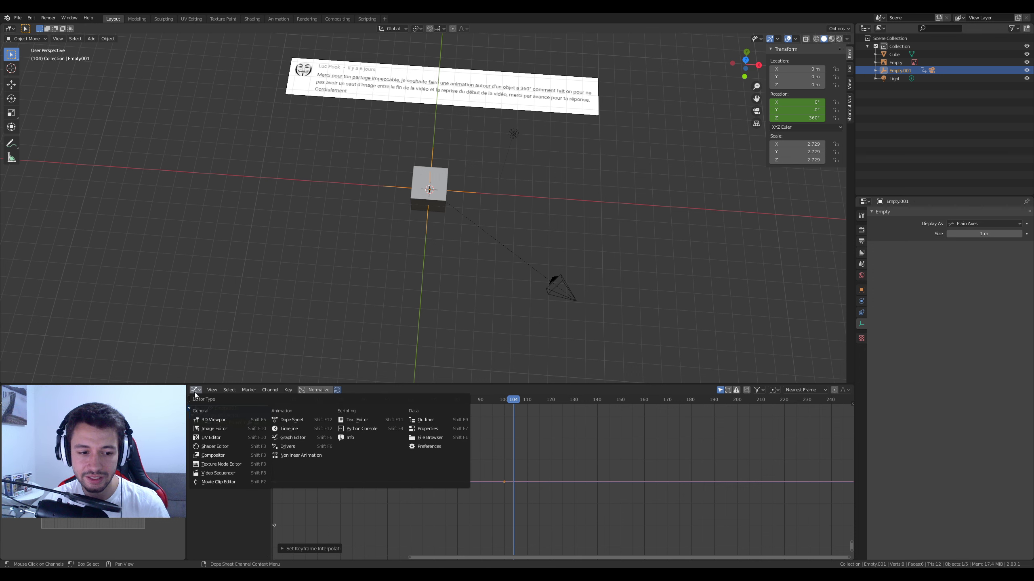
click(301, 430)
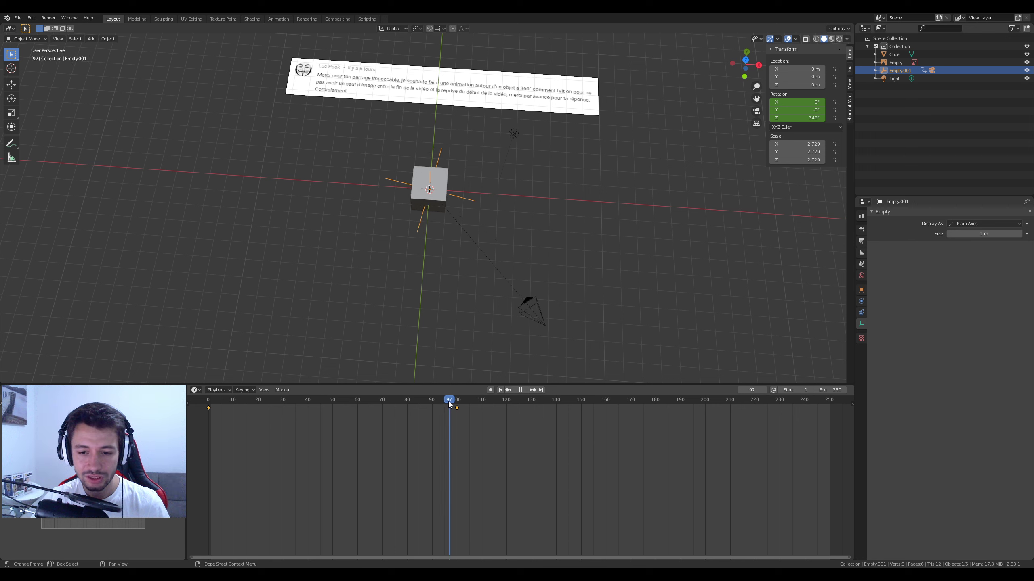
Step: Play back the animation and move to frame 100 to check the camera's motion where the orbit ends
key(space)
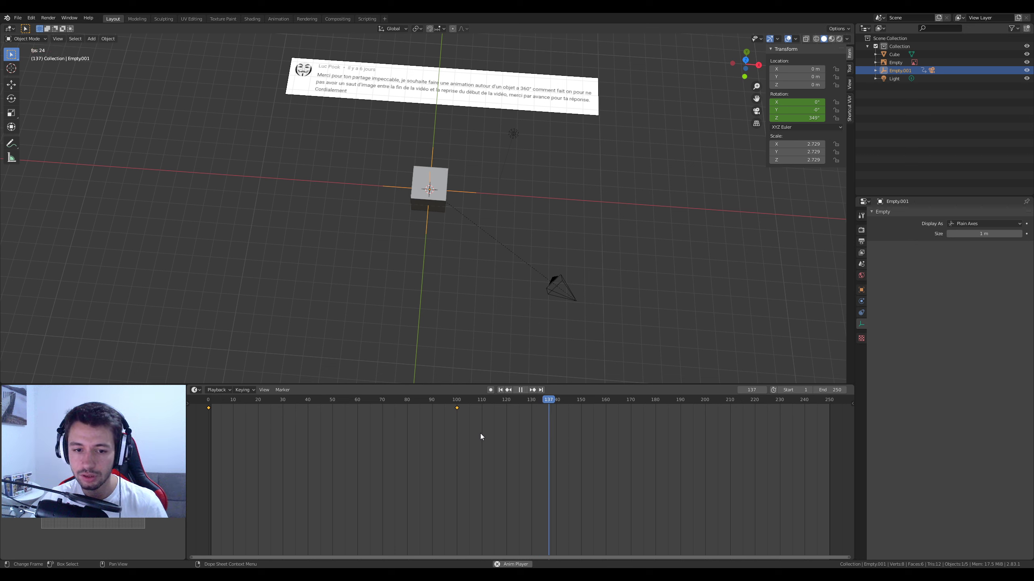
key(space)
drag(574, 403, 457, 420)
key(space)
key(space)
Step: In the scene's output settings, set the end frame of the animation range to 100
click(862, 242)
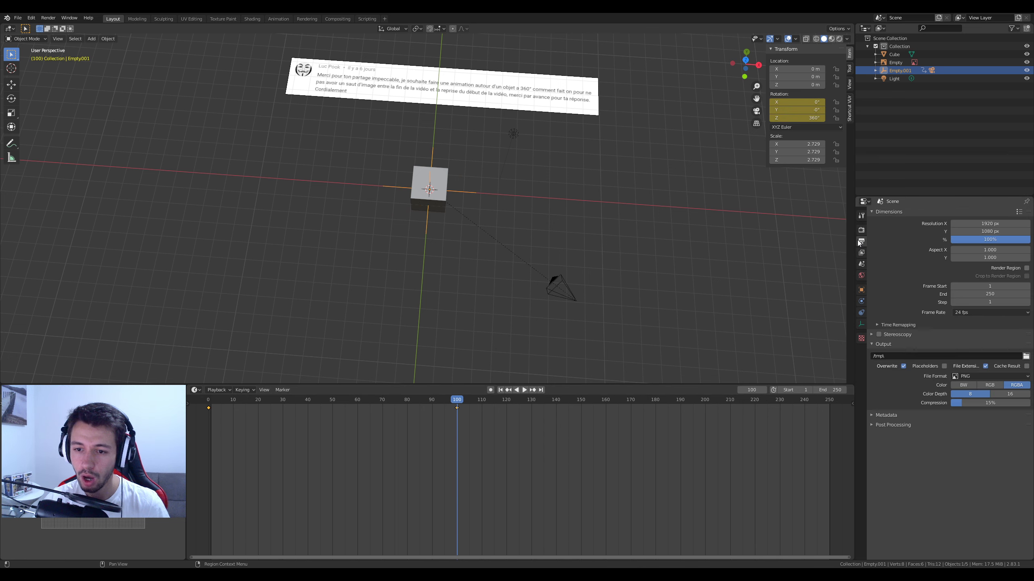
drag(855, 184, 739, 184)
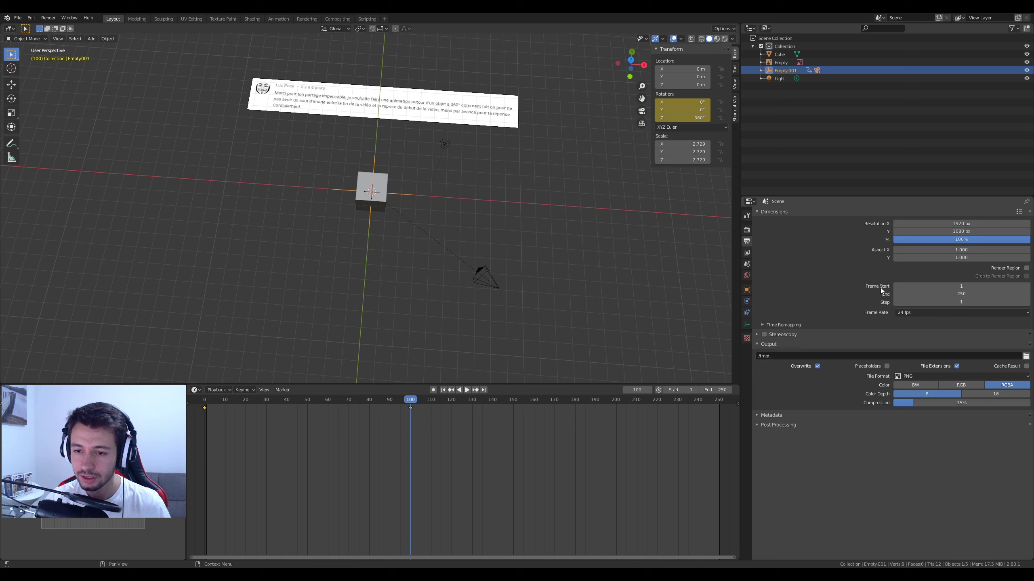
click(985, 294)
key(BackSpace)
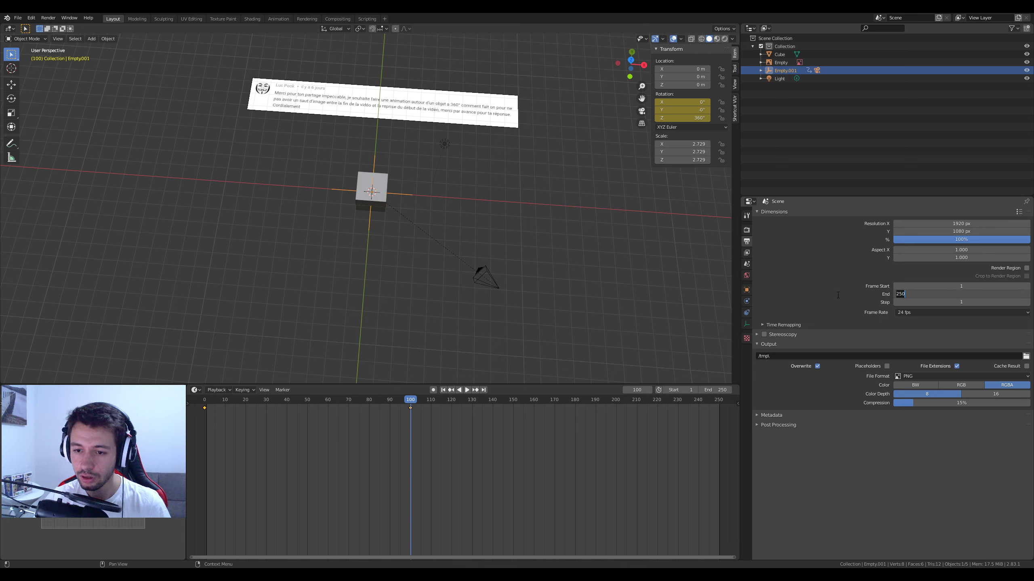
text(100)
key(Return)
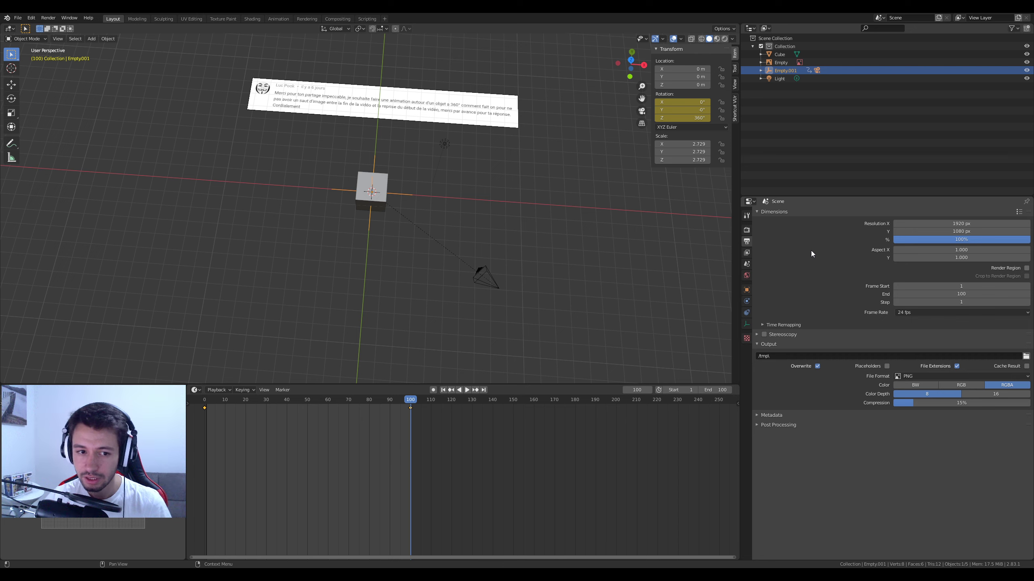
Step: Play the animation through the camera to check how the orbit loops around the cube
key(KP_0)
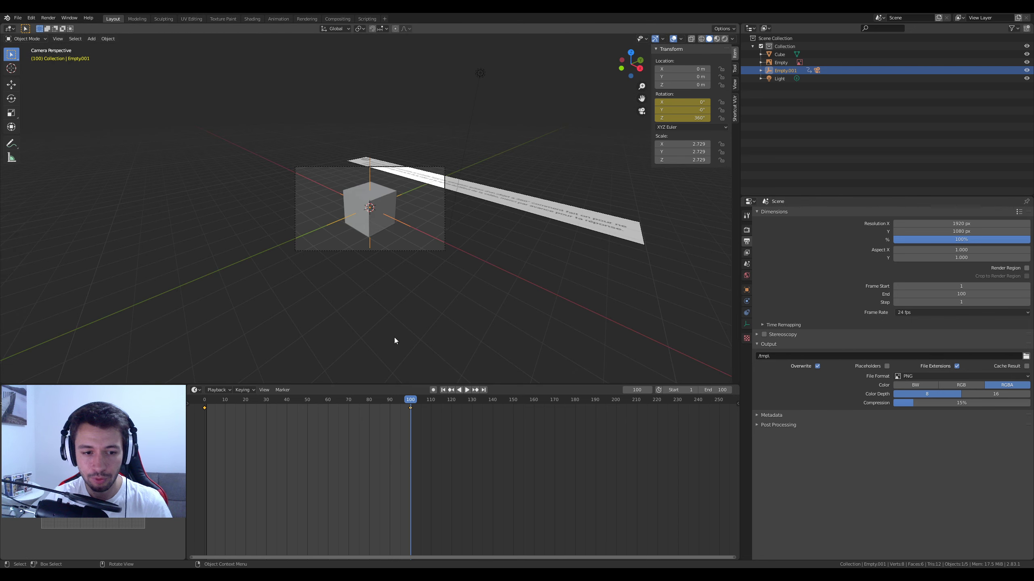
scroll(395, 336, up, 5)
key(space)
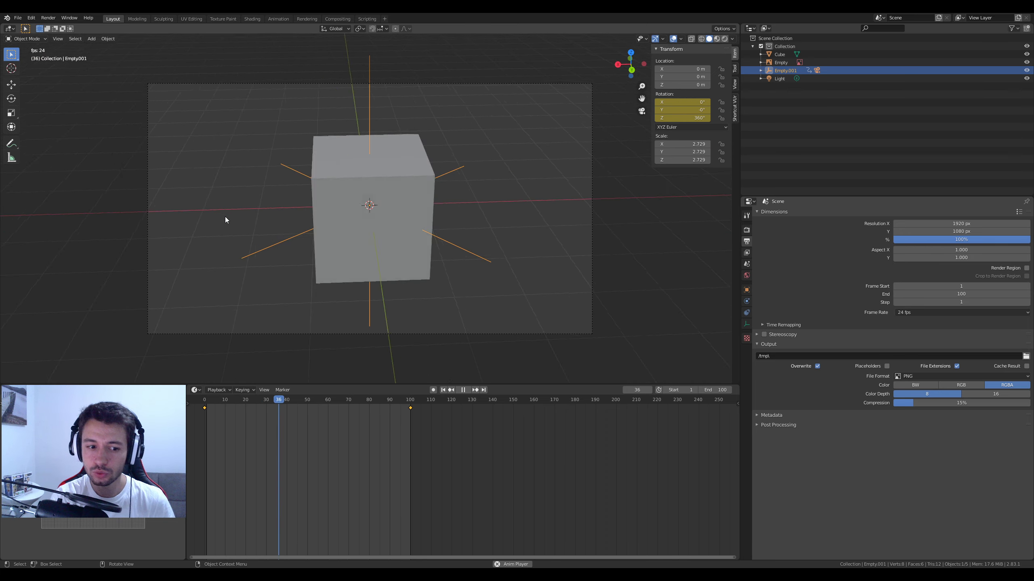
key(space)
Step: Leave the camera view and set the scene's end frame to 5000
middle_drag(354, 307, 376, 107)
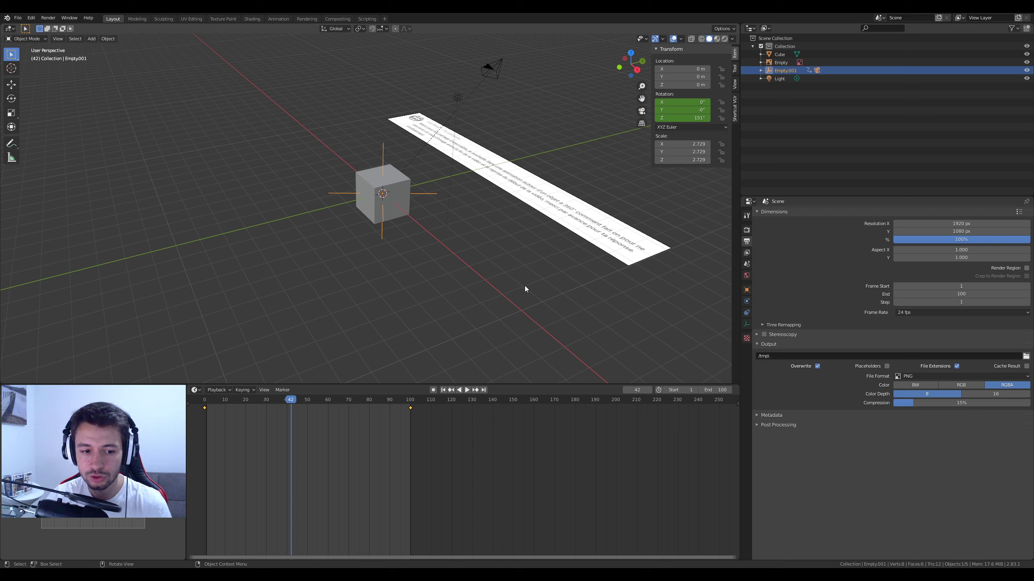
click(961, 294)
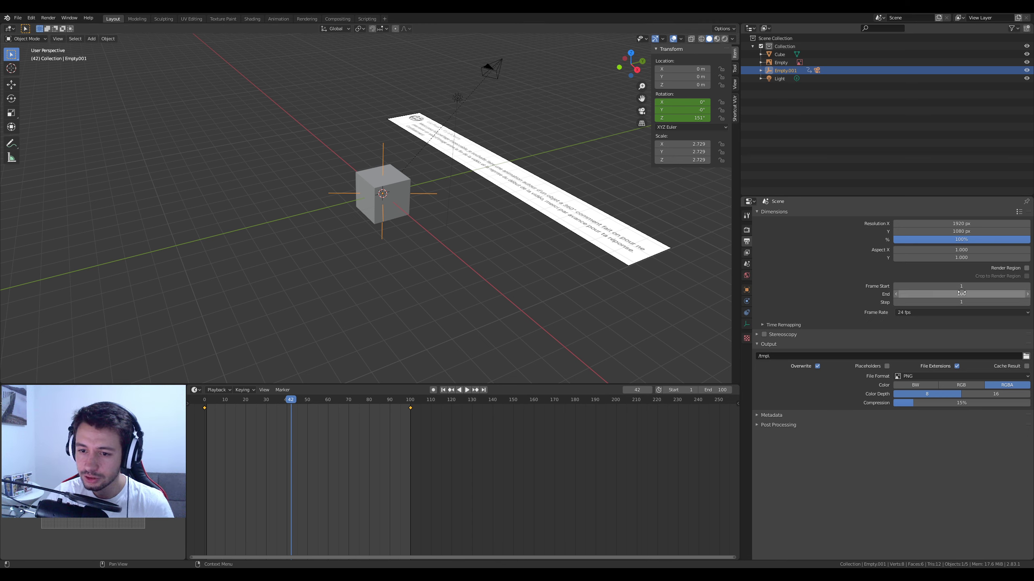
text(500)
key(Return)
click(963, 293)
text(5000)
key(Return)
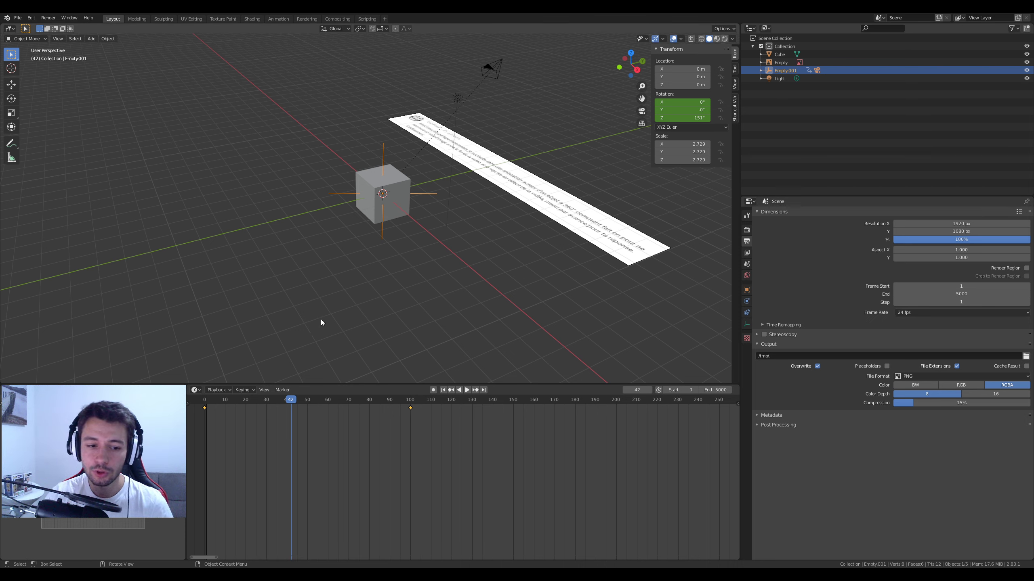
Step: Return to frame 0, open the Graph Editor and select the empty's Z Euler Rotation channel
drag(286, 411, 202, 411)
click(197, 390)
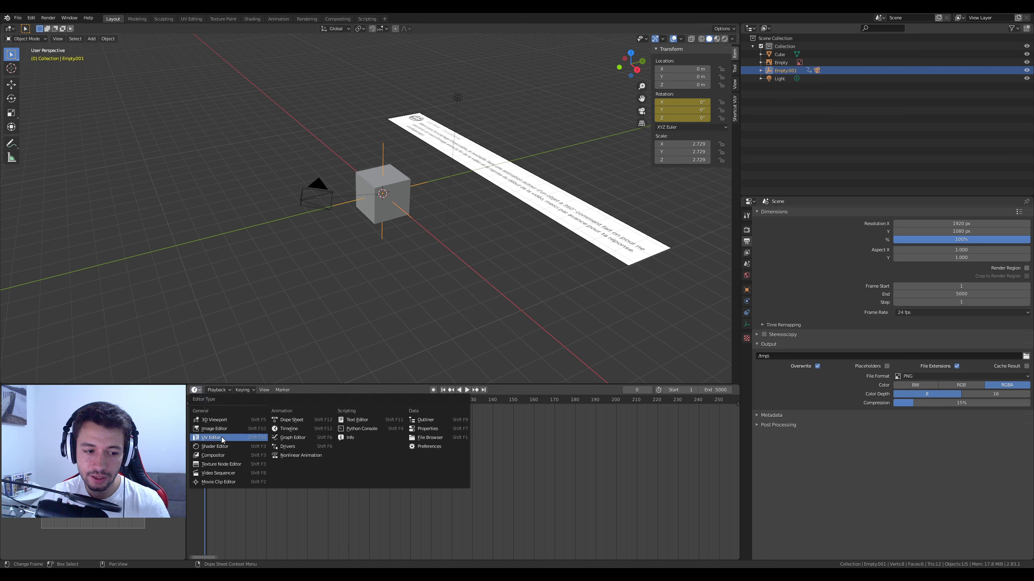
click(289, 437)
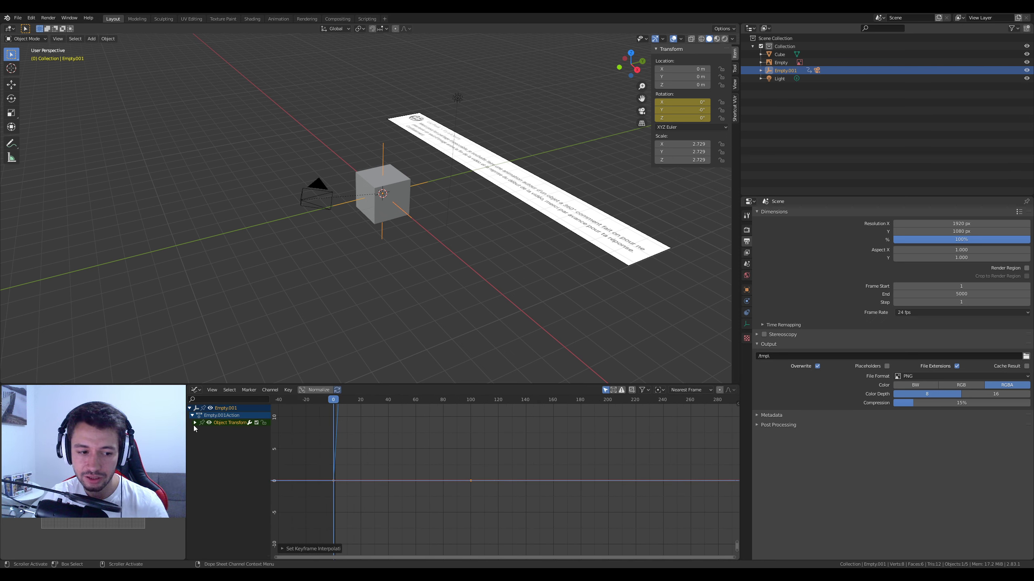
click(195, 424)
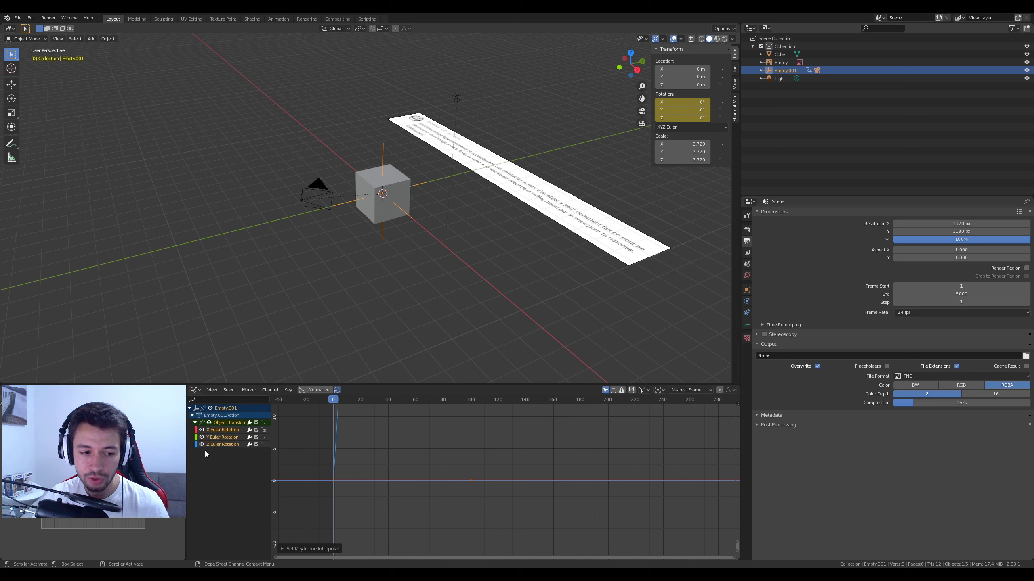
click(221, 445)
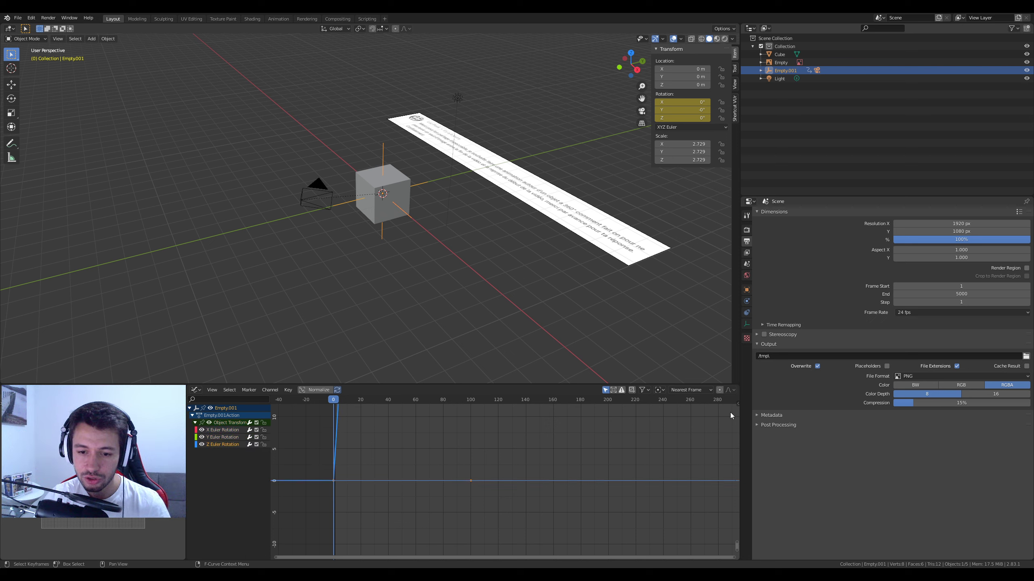
Step: Add a Cycles modifier to the empty's Z Euler Rotation curve
click(737, 404)
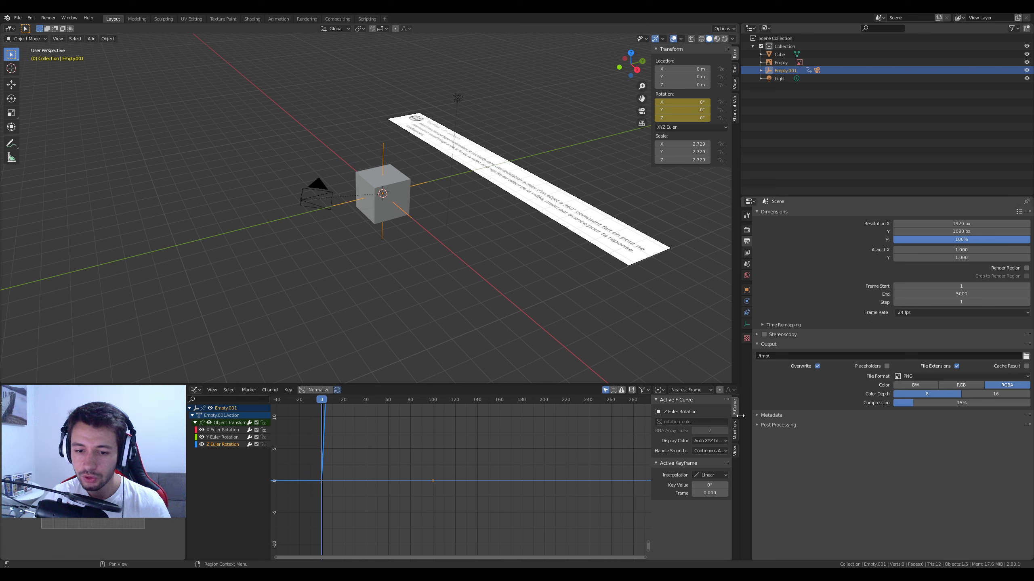
scroll(395, 448, down, 20)
middle_drag(486, 436, 453, 485)
scroll(462, 472, down, 11)
scroll(470, 490, down, 4)
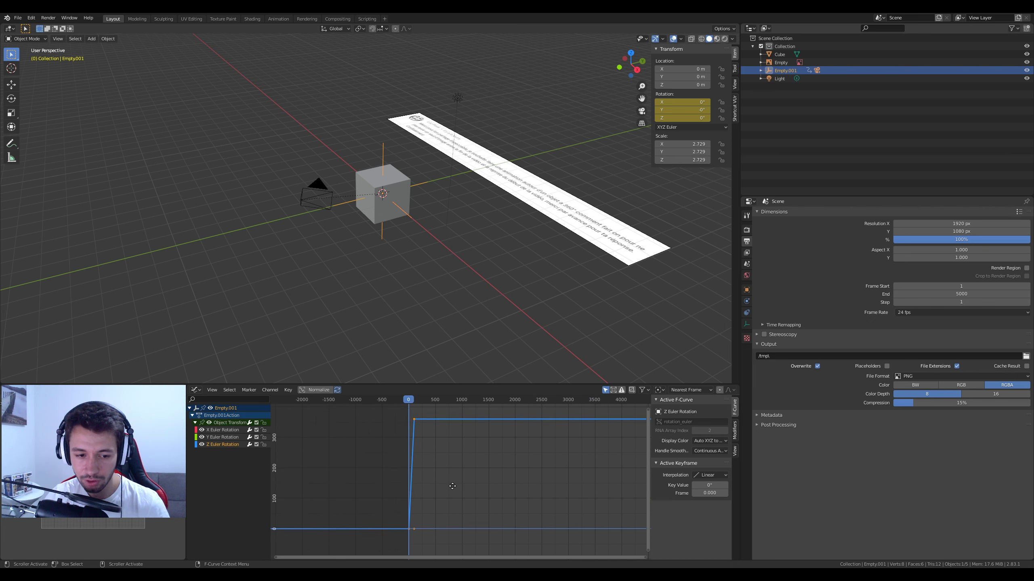
click(734, 433)
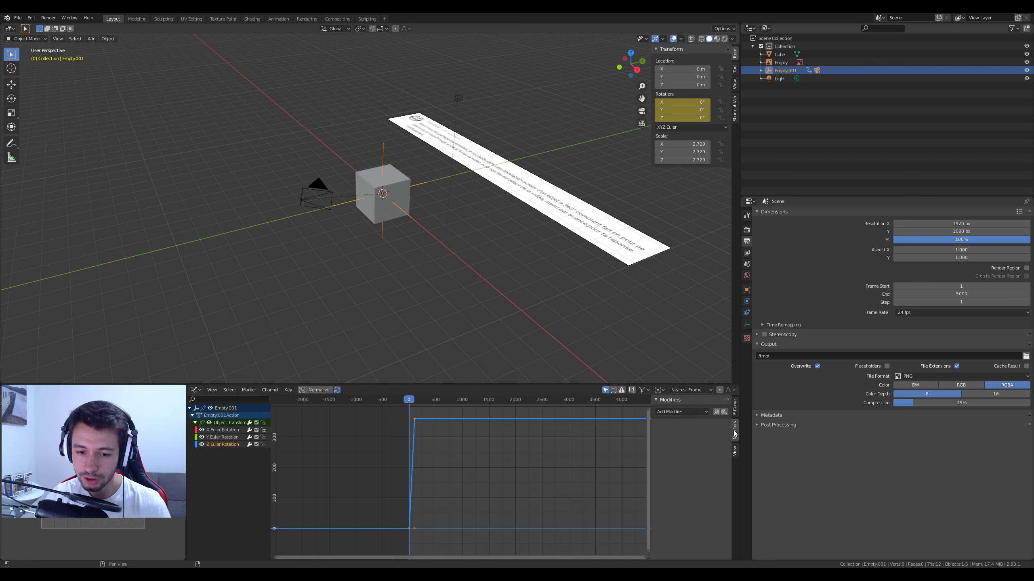
click(680, 413)
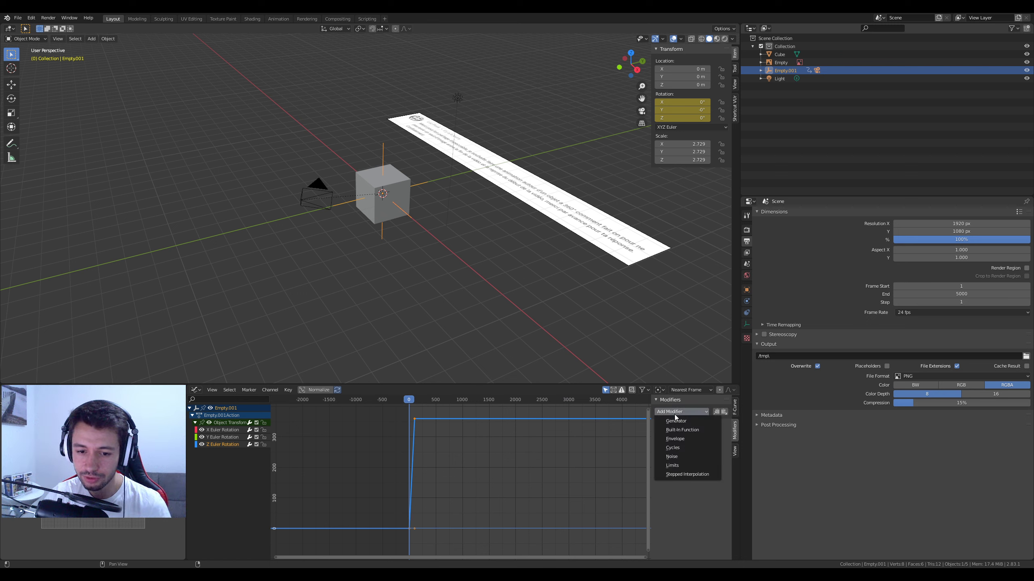
click(679, 449)
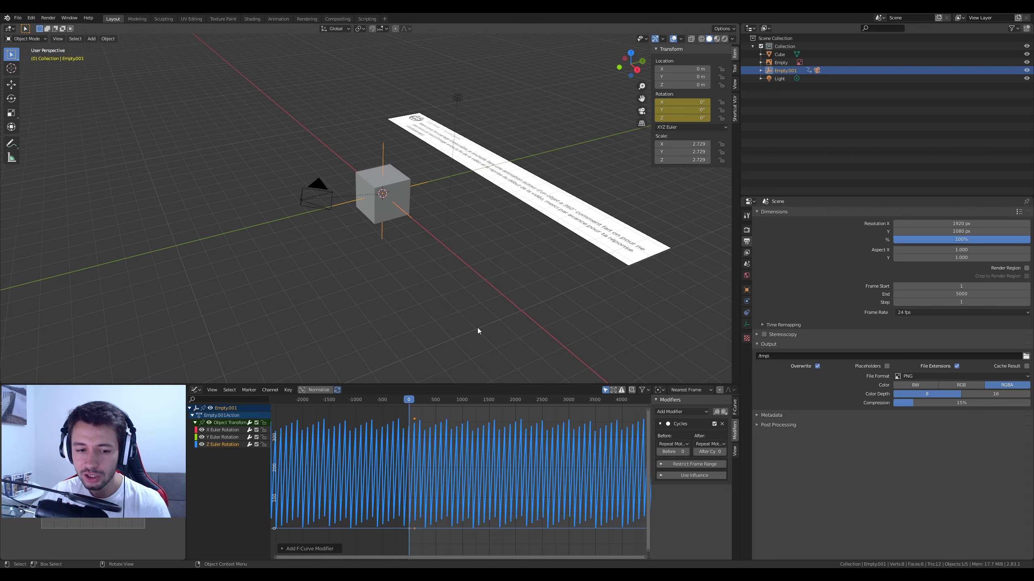
Step: Return to the Timeline and play the animation through the camera, well past frame 100, to check the repeating orbit
scroll(387, 193, up, 3)
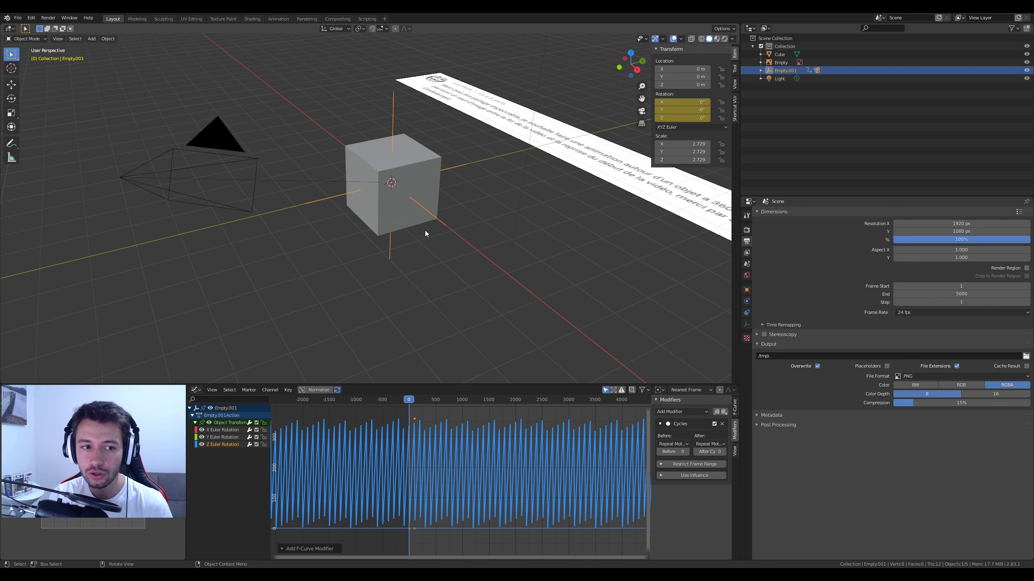
key(KP_0)
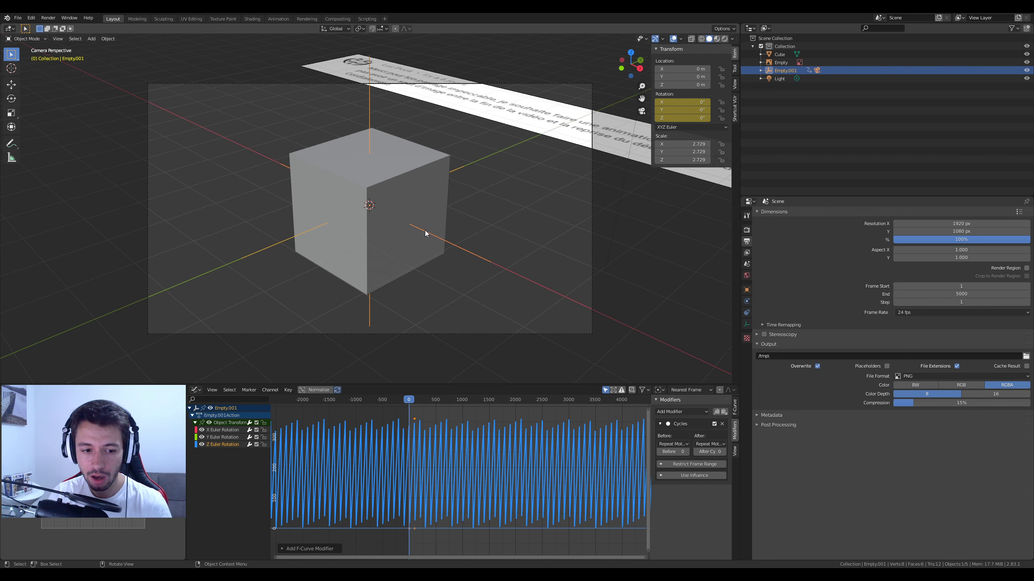
click(196, 390)
click(296, 429)
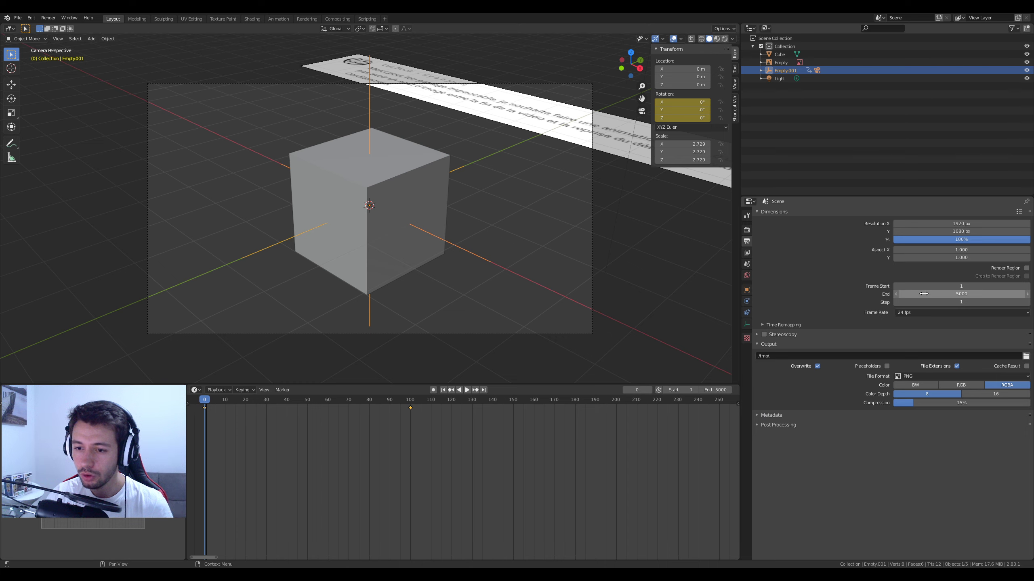
key(space)
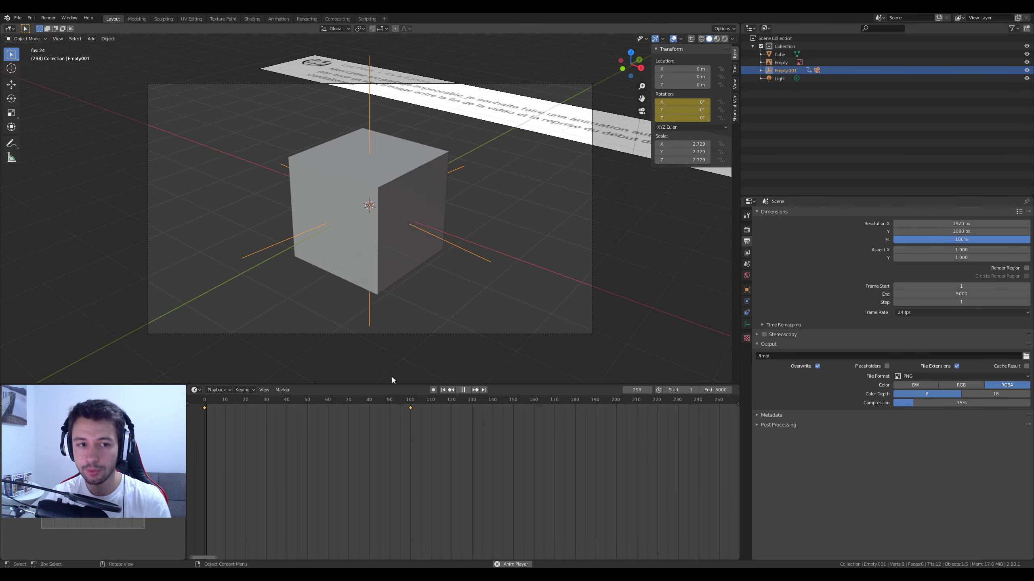
key(space)
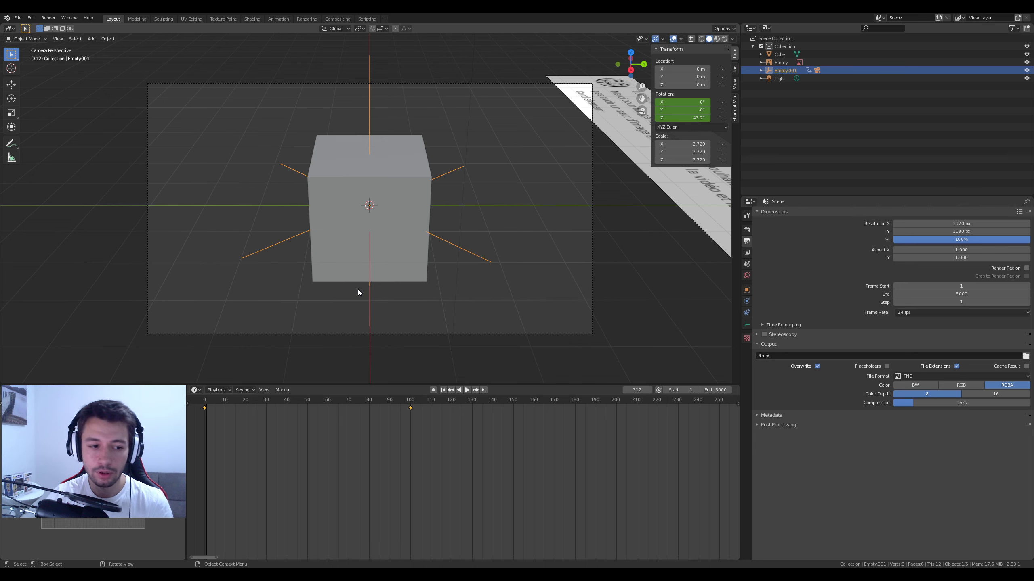
Step: Examine the repeated Z rotation curve in the Graph Editor, and look at the scene from outside the camera
click(195, 390)
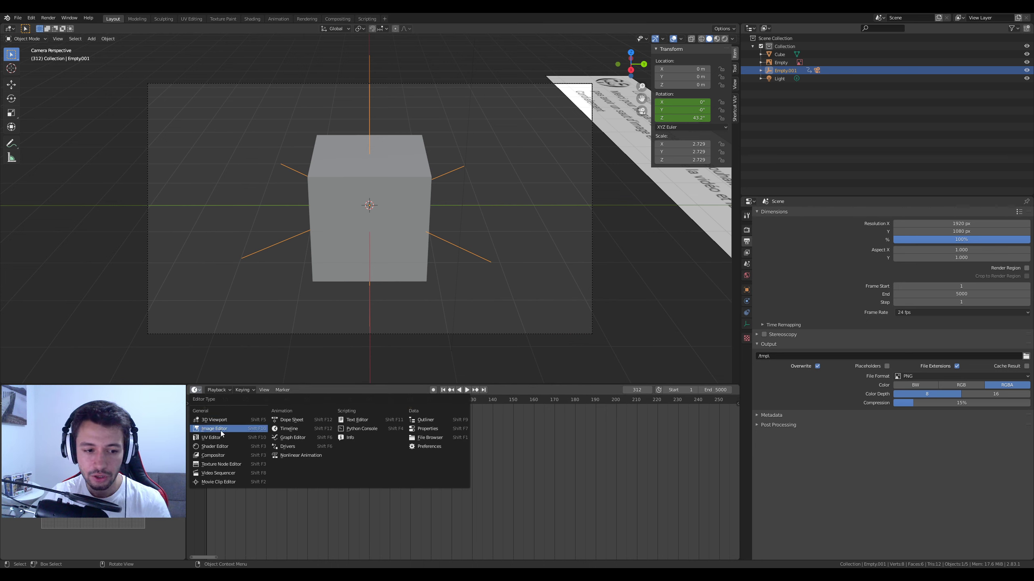
click(310, 438)
ctrl+middle_drag(564, 453, 425, 437)
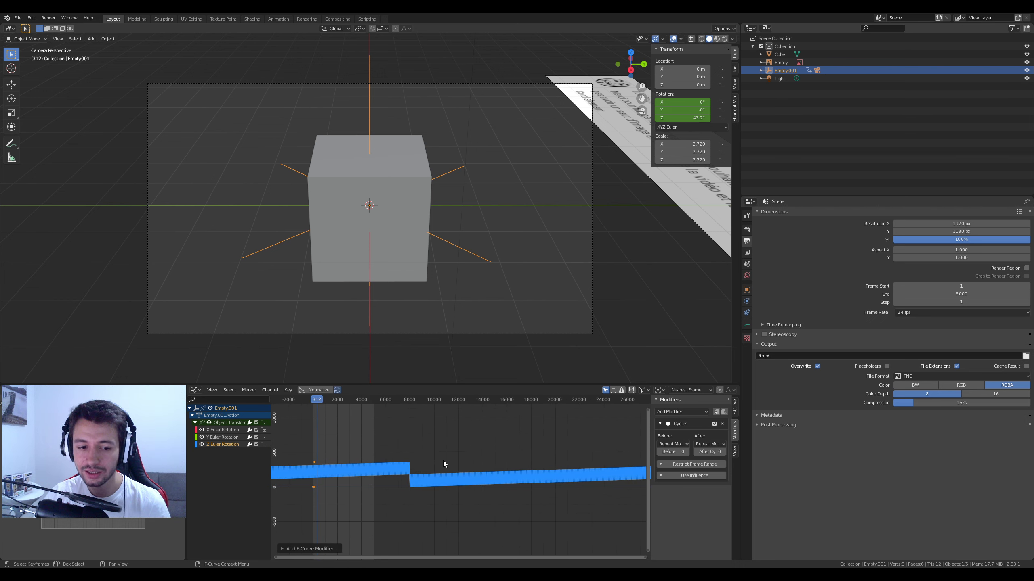
scroll(471, 461, up, 5)
middle_drag(372, 464, 455, 463)
scroll(414, 475, up, 5)
scroll(410, 476, up, 4)
scroll(409, 477, down, 4)
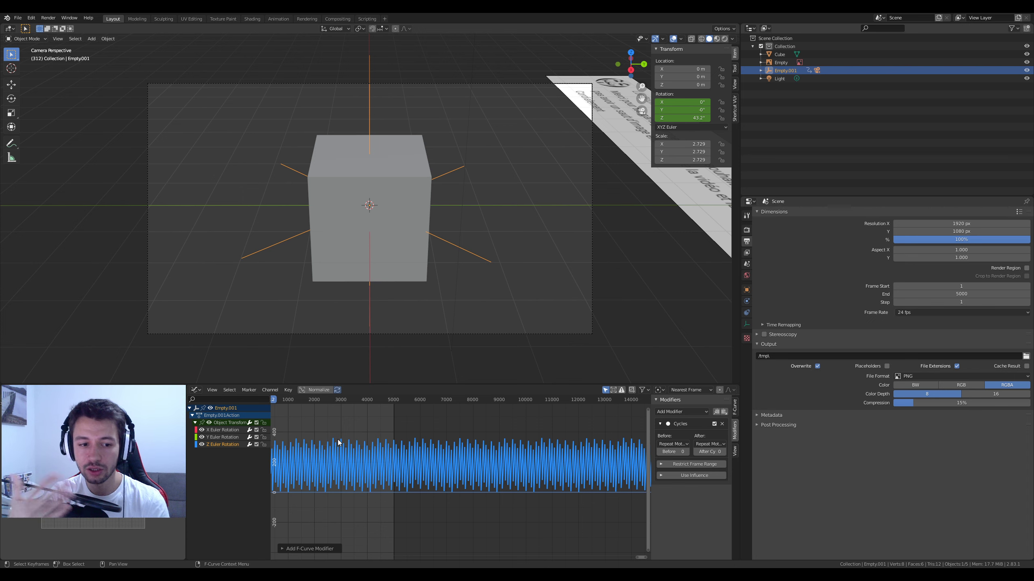
middle_drag(339, 101, 416, 285)
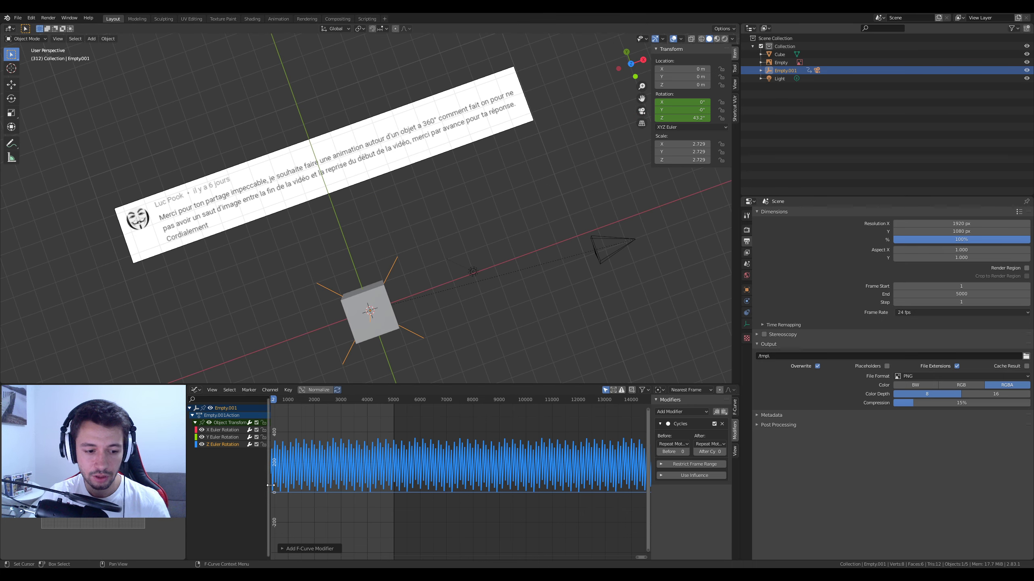
Step: Switch to the other Blender scene and read the comment image asking how to join two objects into one
click(210, 564)
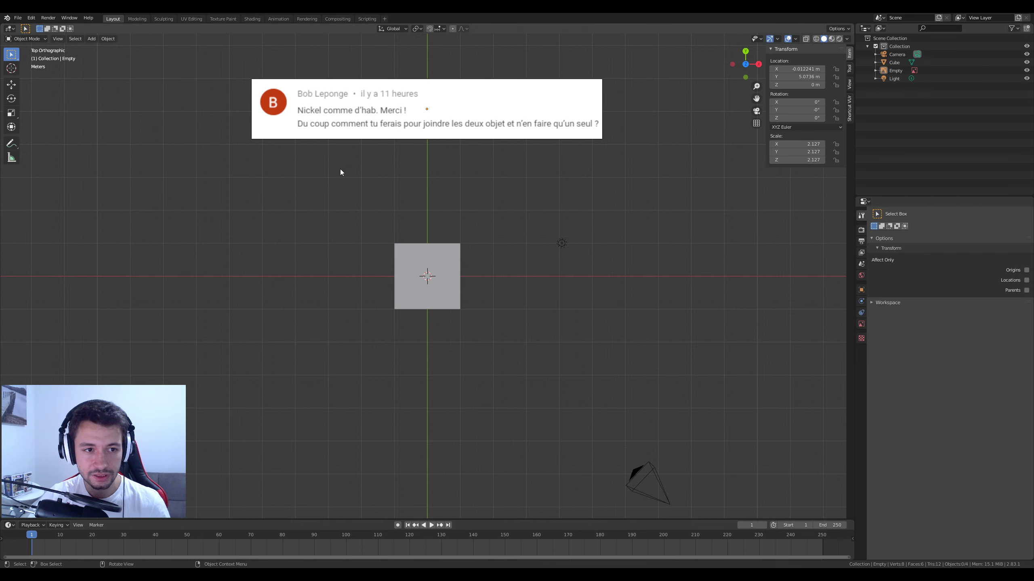
click(286, 140)
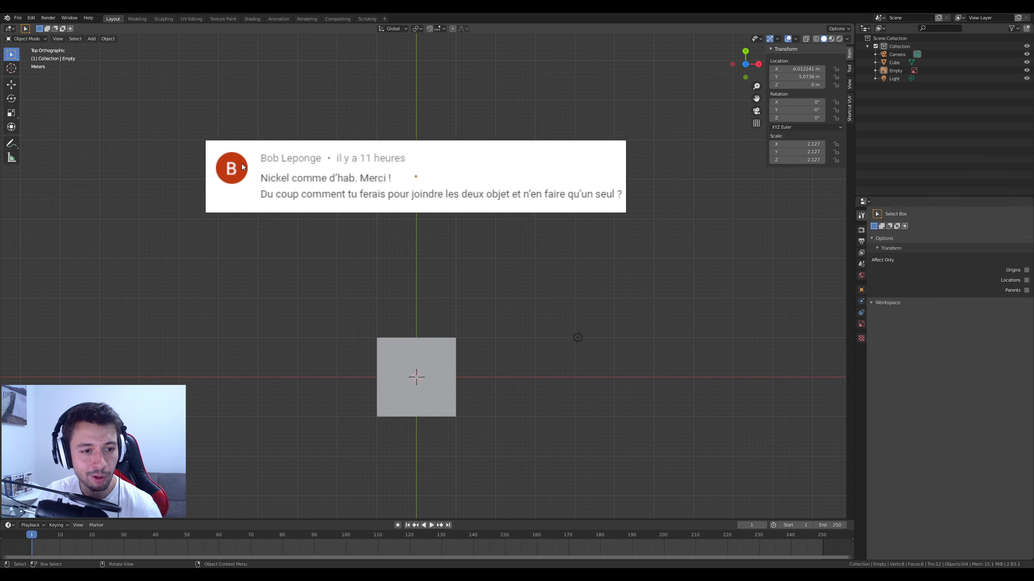
mouse_move(344, 197)
shift+middle_down()
mouse_move(344, 241)
mouse_move(341, 210)
shift+middle_up()
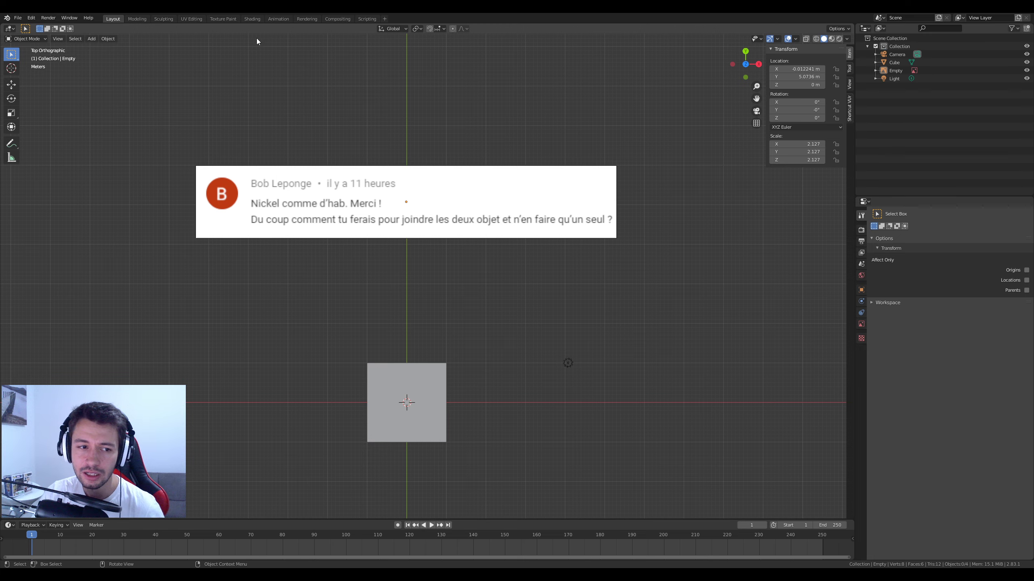
drag(159, 146, 661, 301)
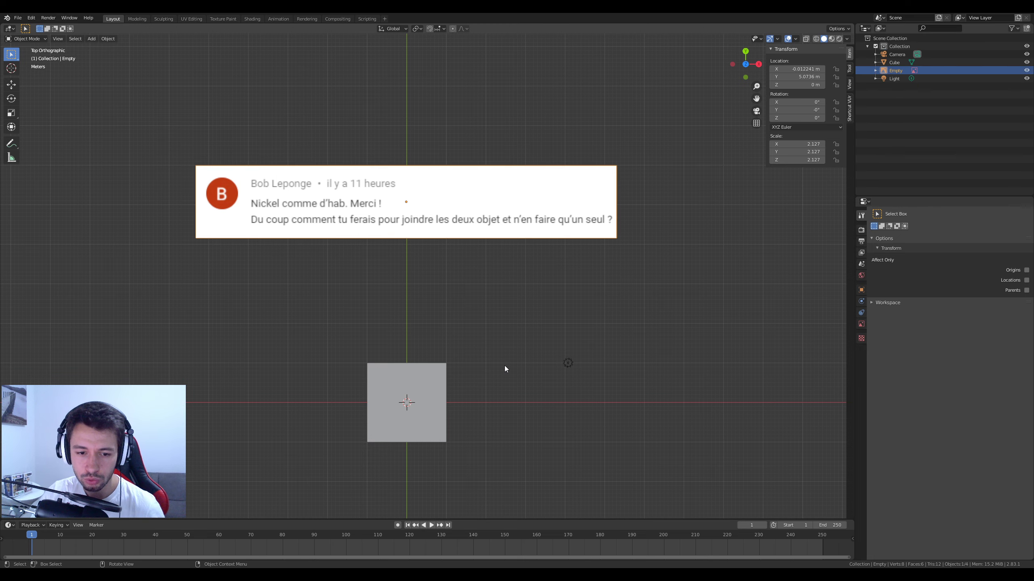
click(472, 359)
mouse_move(470, 358)
middle_down()
mouse_move(464, 397)
mouse_move(470, 363)
middle_up()
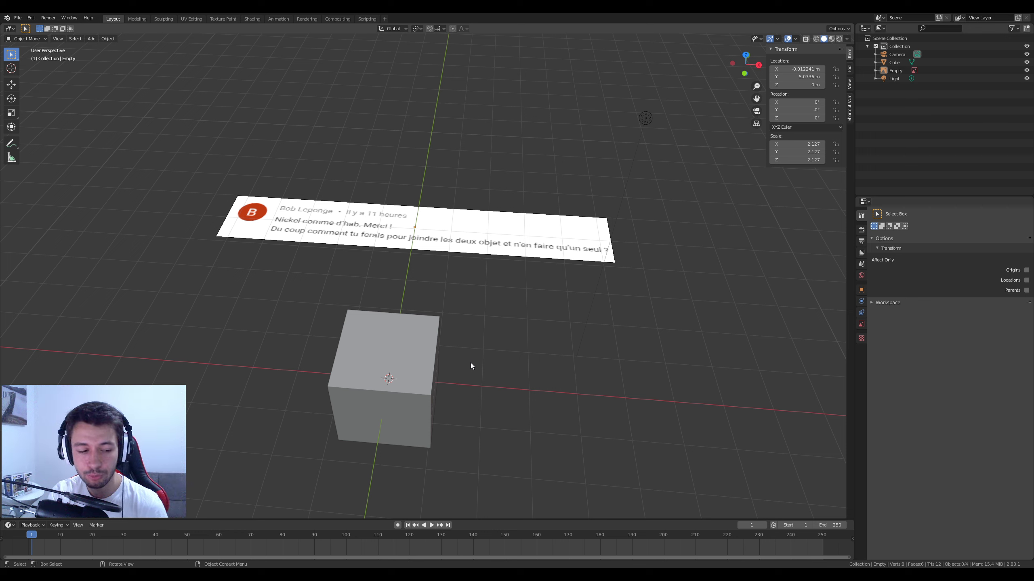
Step: Add a UV sphere at the cube's centre and move it 1 m along the X axis
click(397, 369)
key(shift+a)
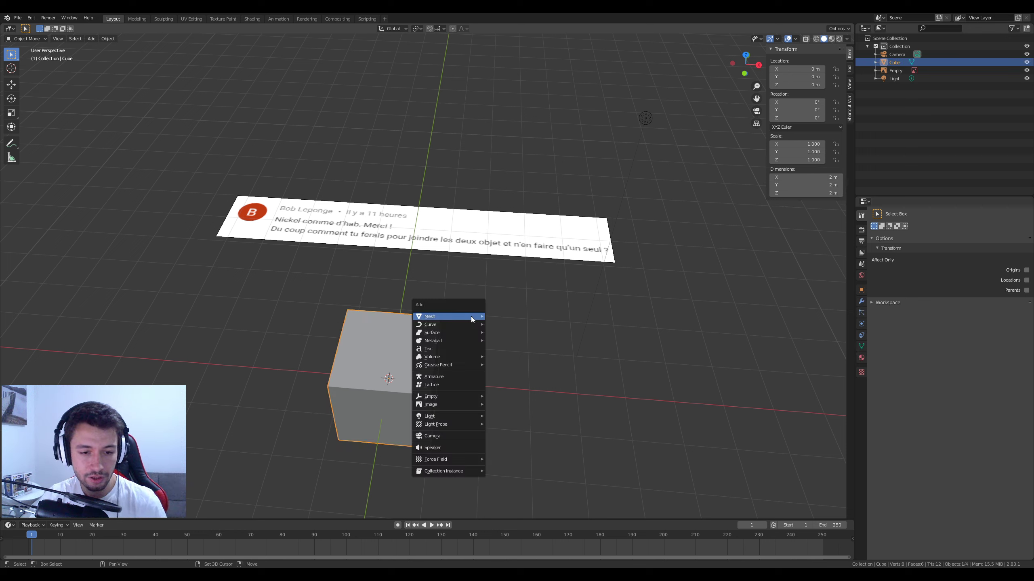
mouse_move(471, 317)
click(513, 340)
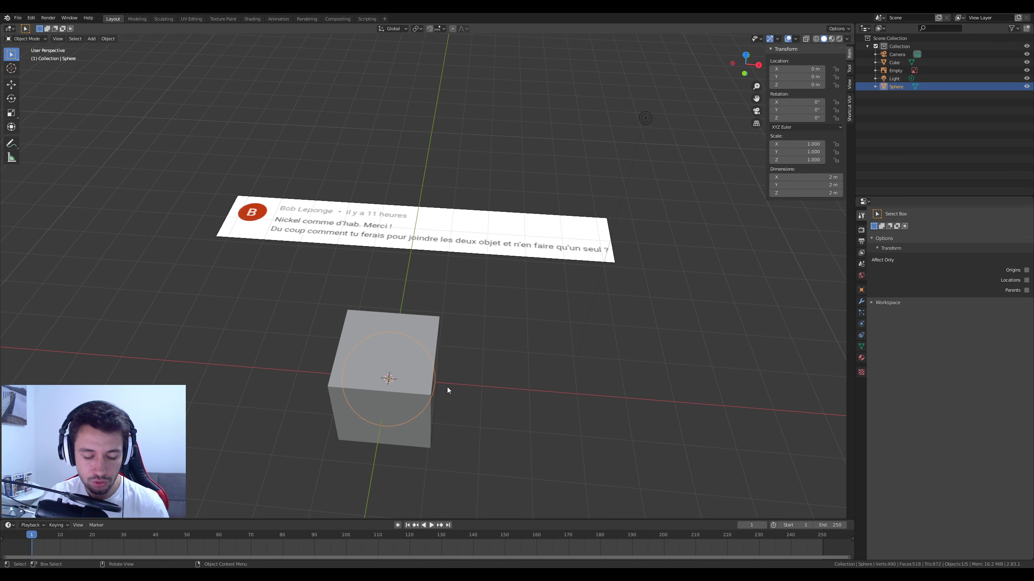
key(g)
key(x)
key(1)
key(Return)
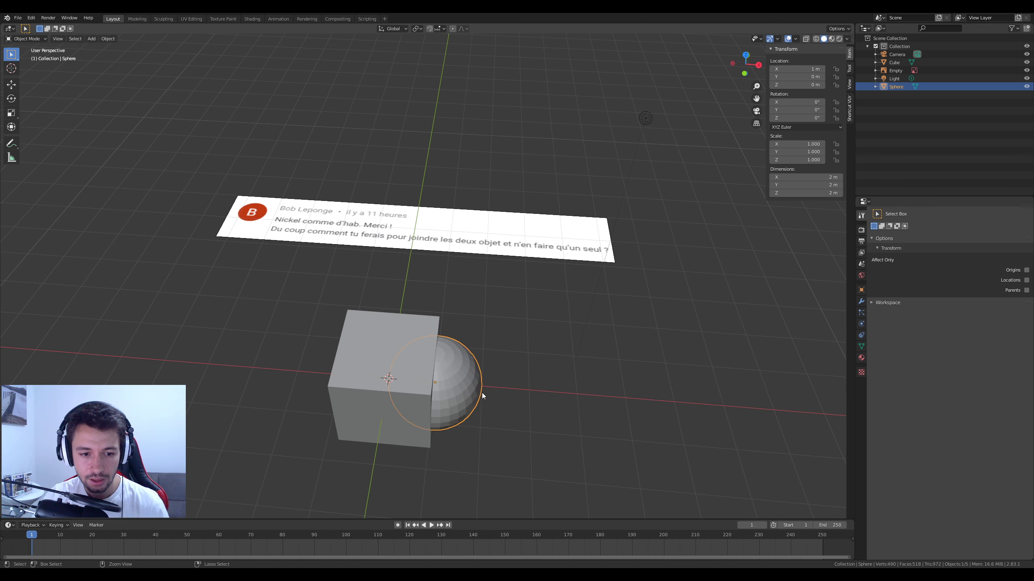
Step: Duplicate the cube and sphere together and move the copies along the Y axis to -6 m
shift+click(389, 365)
middle_drag(404, 369, 430, 381)
scroll(430, 381, down, 3)
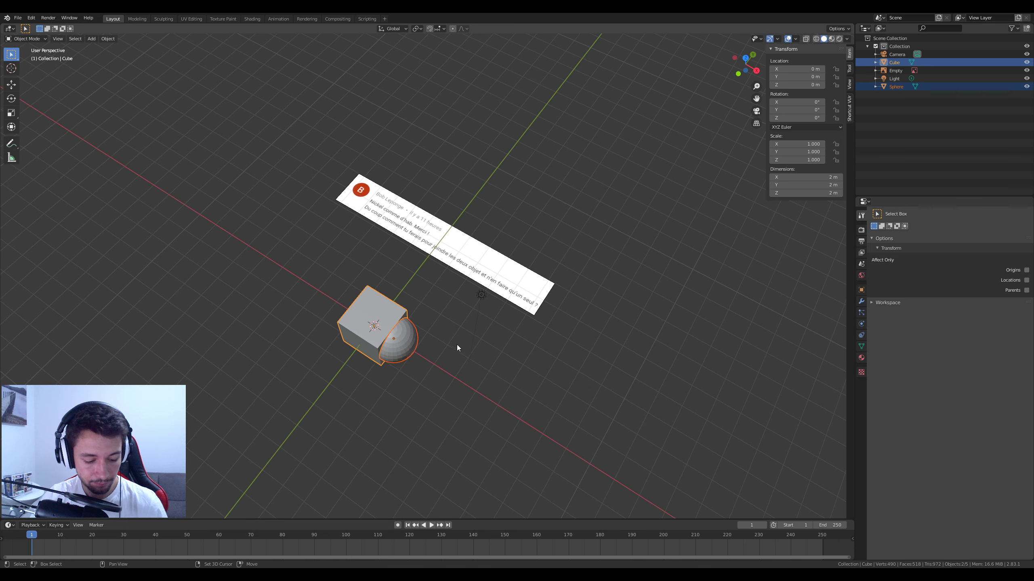
key(shift+d)
key(y)
key(minus)
key(5)
key(Return)
middle_drag(379, 416, 448, 344)
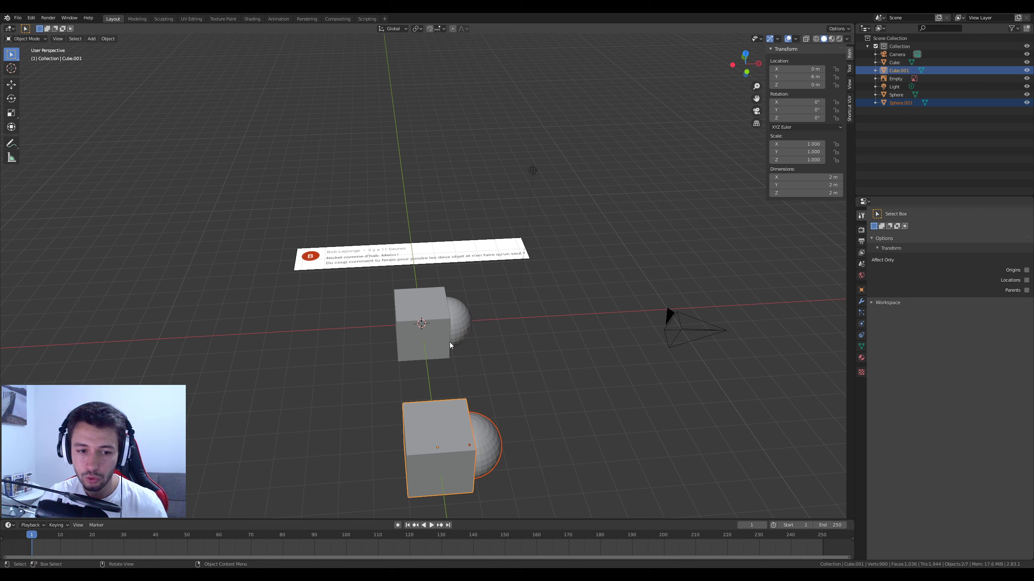
Step: Test moving the original cube and sphere one at a time, cancelling each move
click(468, 322)
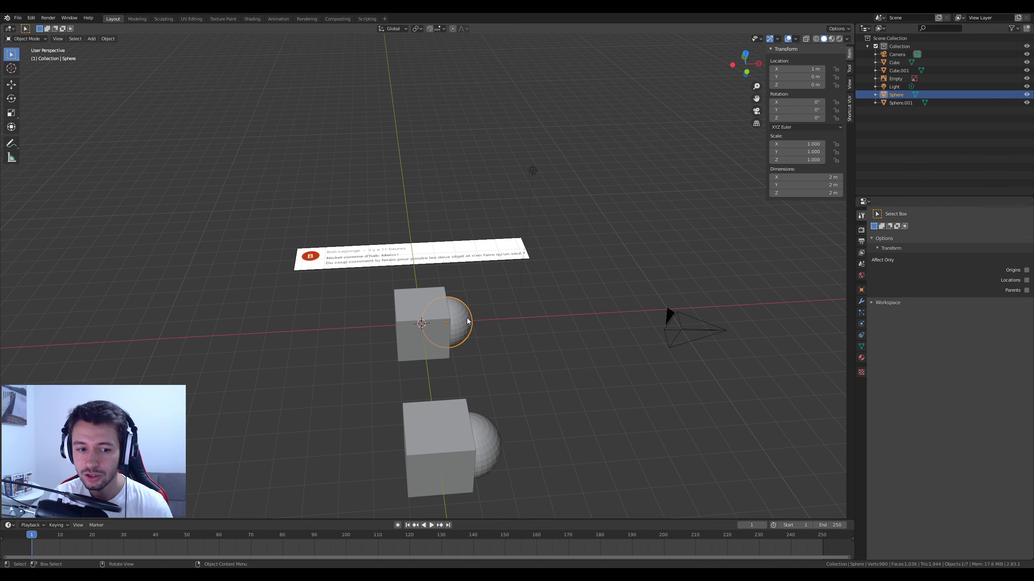
scroll(512, 262, up, 4)
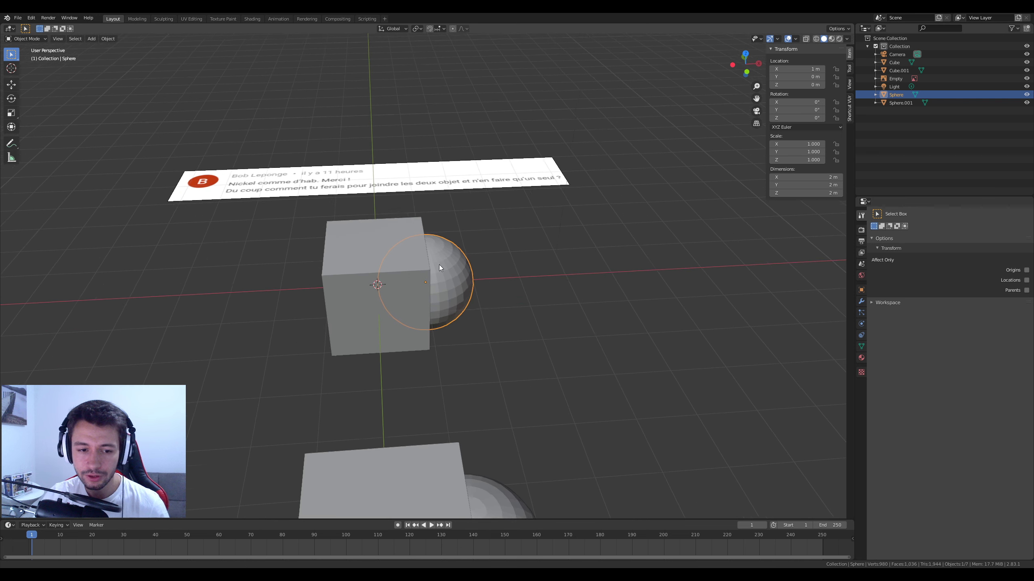
click(387, 291)
key(g)
right_click(366, 266)
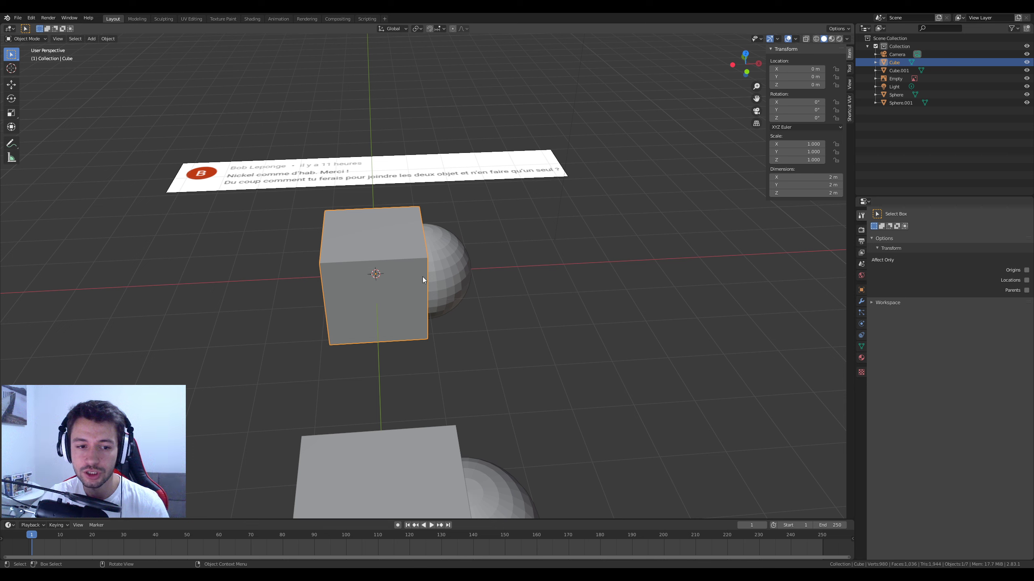
click(453, 272)
key(g)
right_click(461, 238)
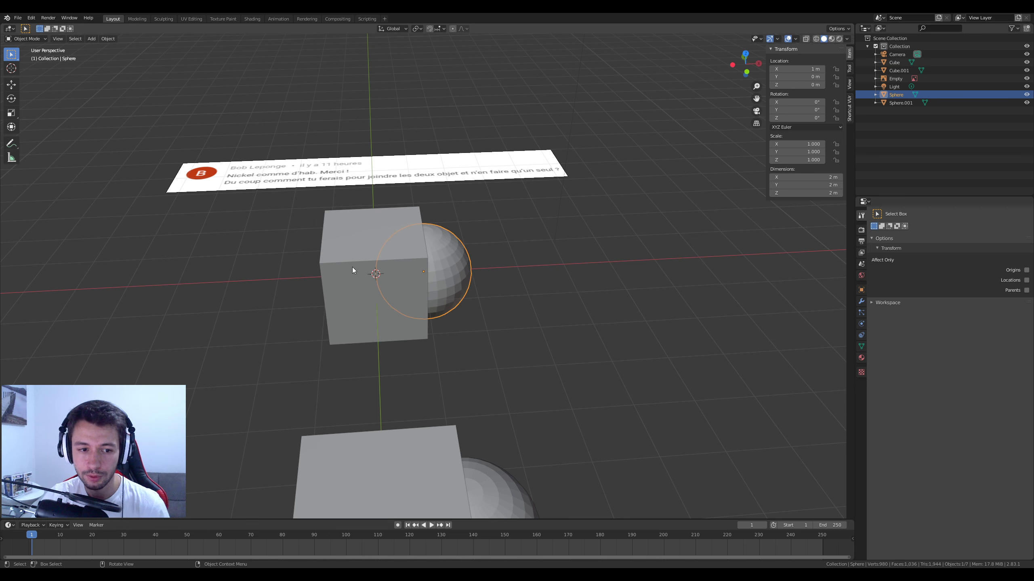
Step: Start the Shortcut VUr key display and join the original sphere and cube into one object
shift+click(337, 253)
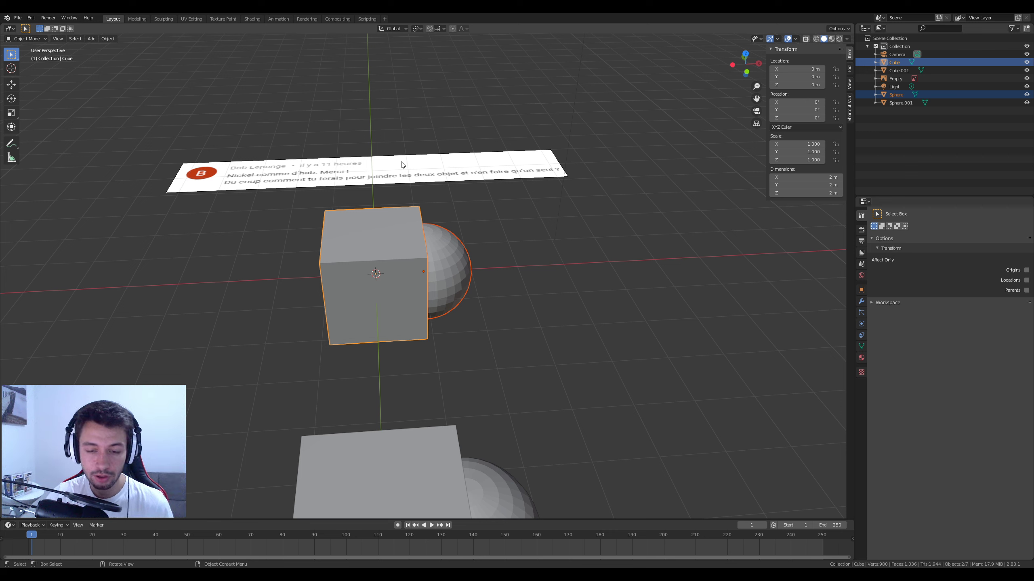
ctrl+scroll(840, 73, down, 3)
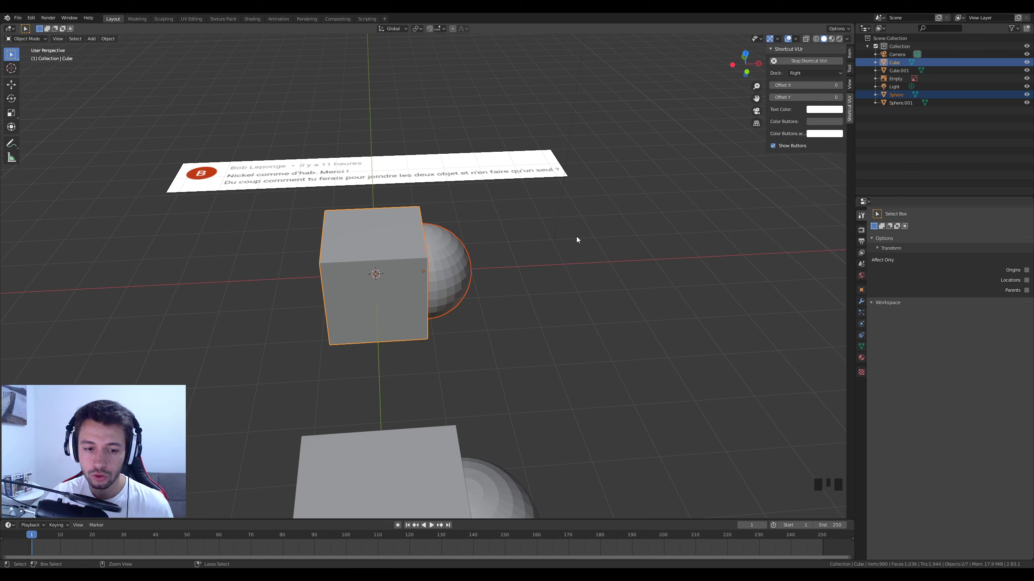
key(ctrl+j)
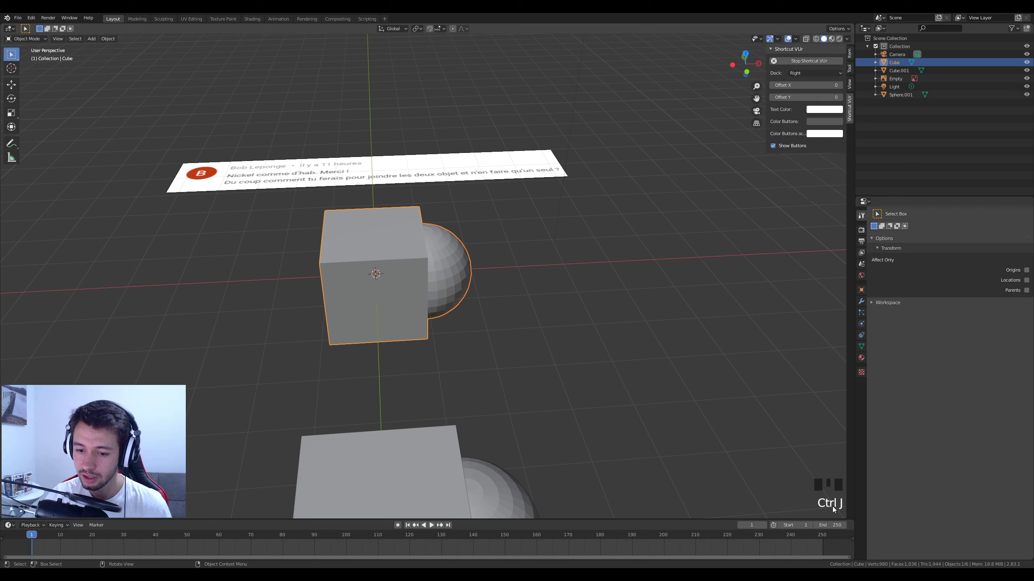
Step: Test moving the joined cube and sphere as one object, cancelling the move
middle_drag(429, 212, 361, 267)
click(333, 230)
key(g)
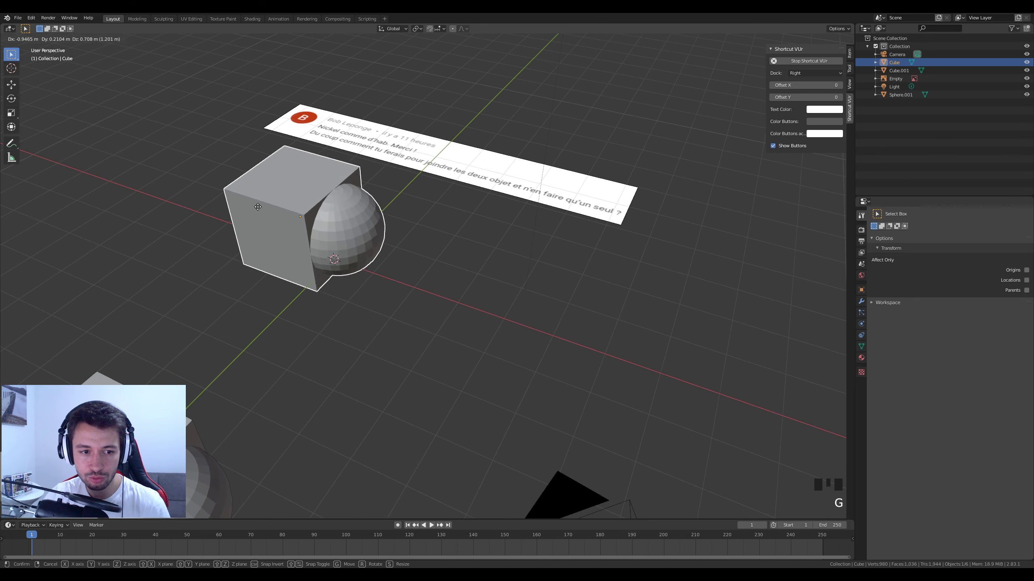
click(268, 202)
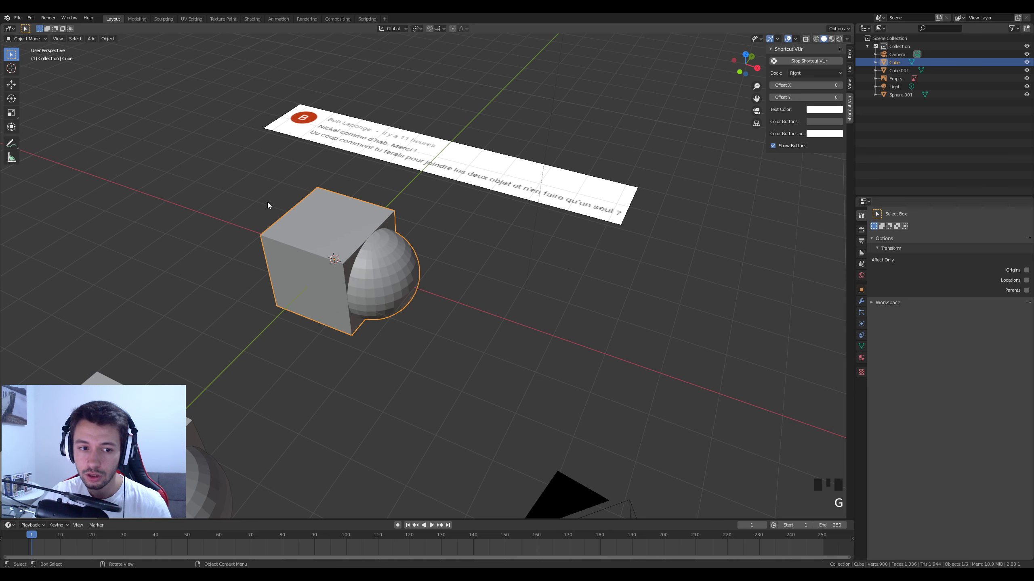
Step: Inspect the joined mesh's interior in Edit Mode with X-ray, then return to solid display in Object Mode
middle_drag(315, 194, 461, 262)
scroll(334, 260, up, 2)
key(Tab)
click(806, 39)
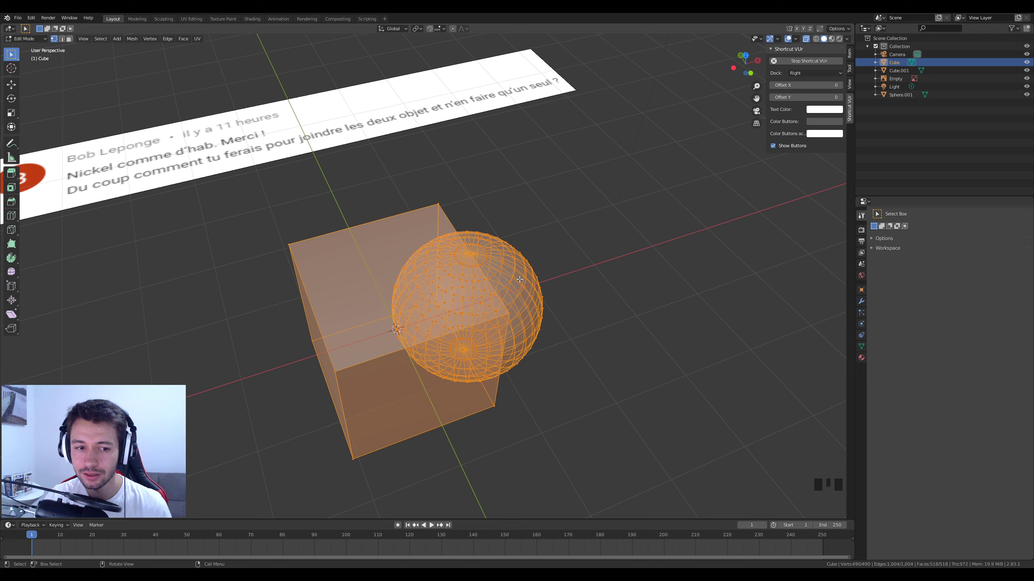
key(Tab)
scroll(393, 370, down, 4)
middle_drag(393, 369, 410, 282)
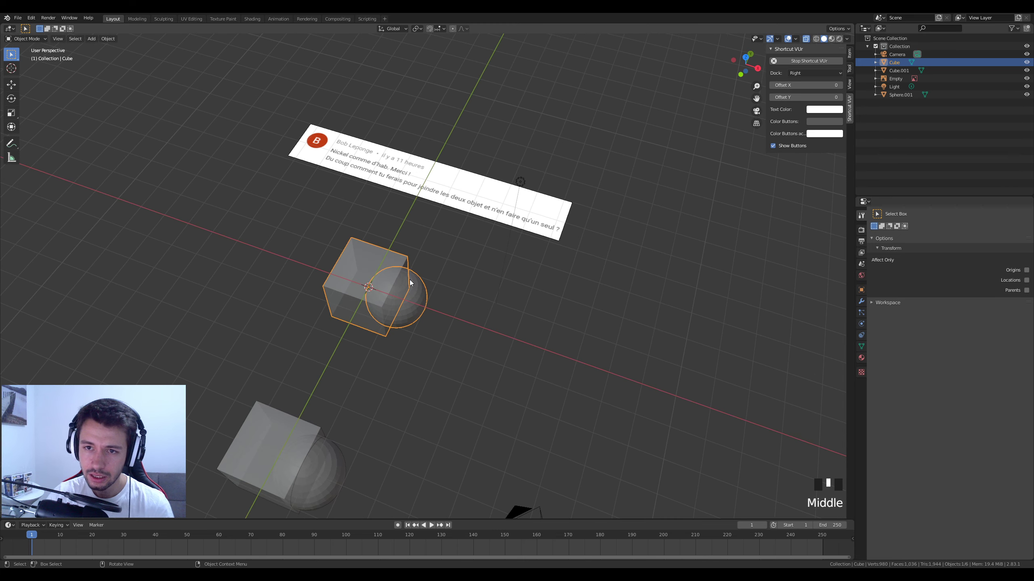
click(807, 39)
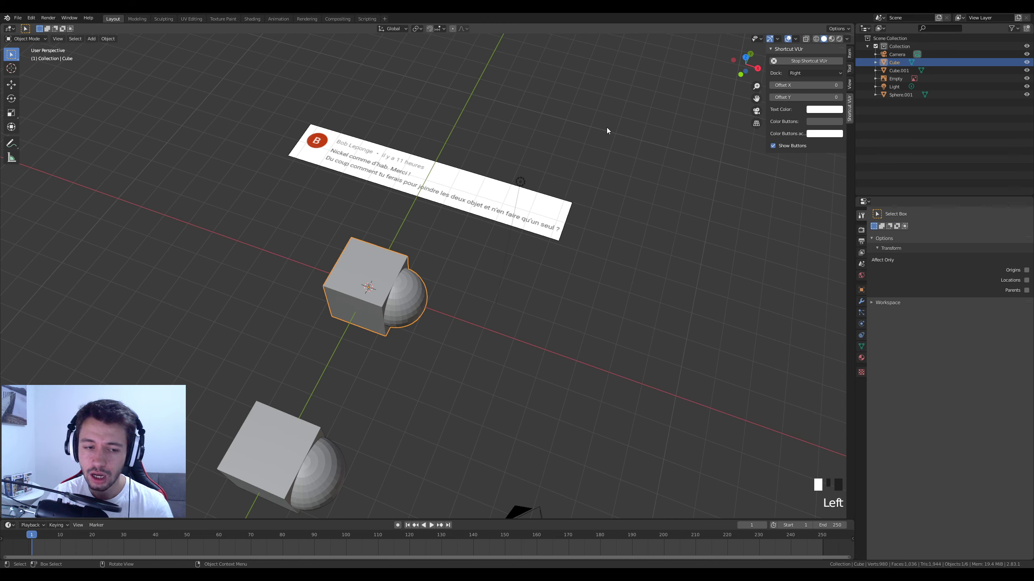
Step: Add a Boolean modifier to the duplicated cube
shift+middle_drag(554, 348, 599, 267)
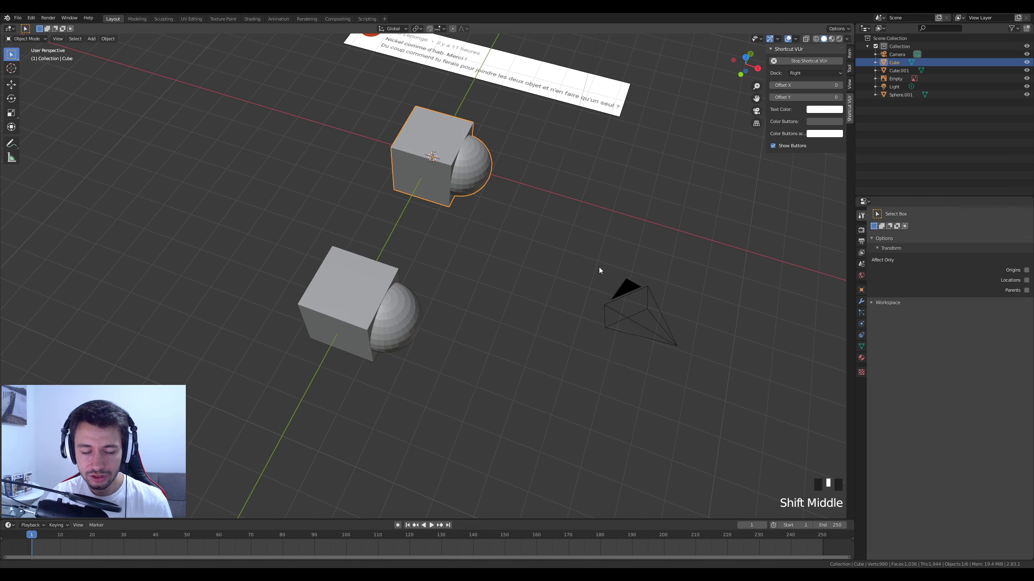
click(349, 281)
scroll(464, 309, up, 2)
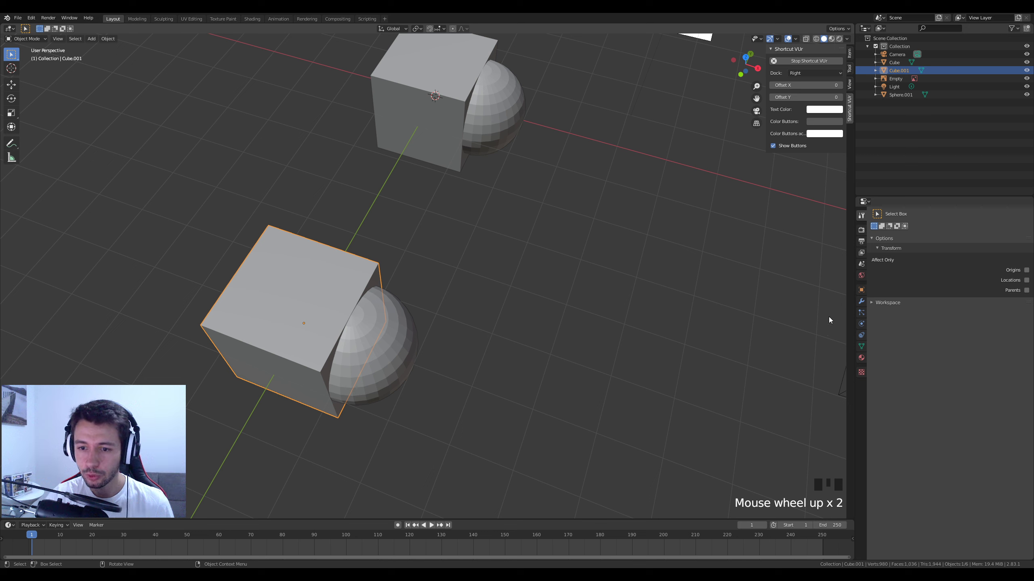
click(862, 302)
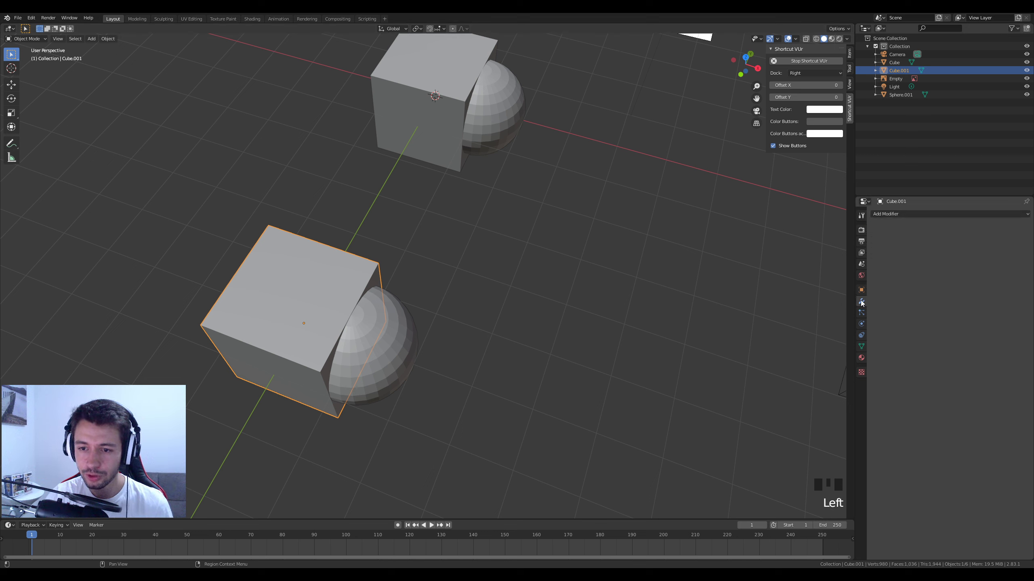
click(884, 215)
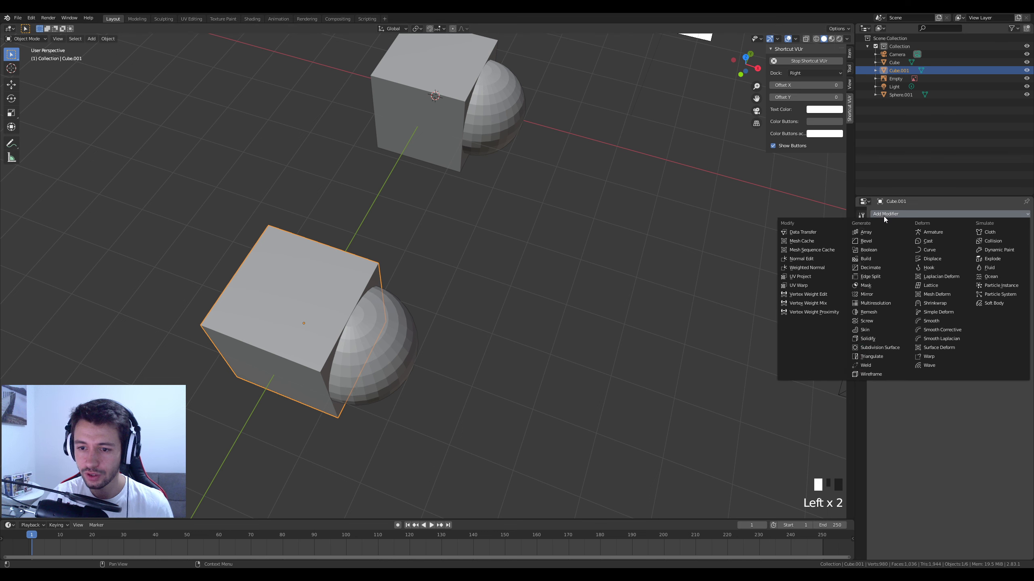
click(875, 249)
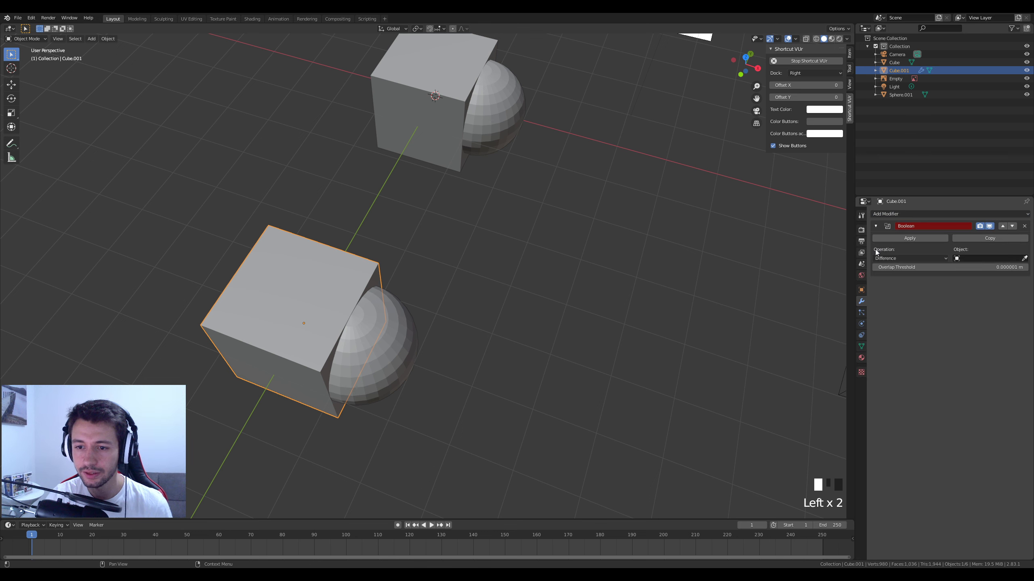
Step: Set the Boolean to Union with Sphere.001 as its object, and apply the modifier
click(884, 259)
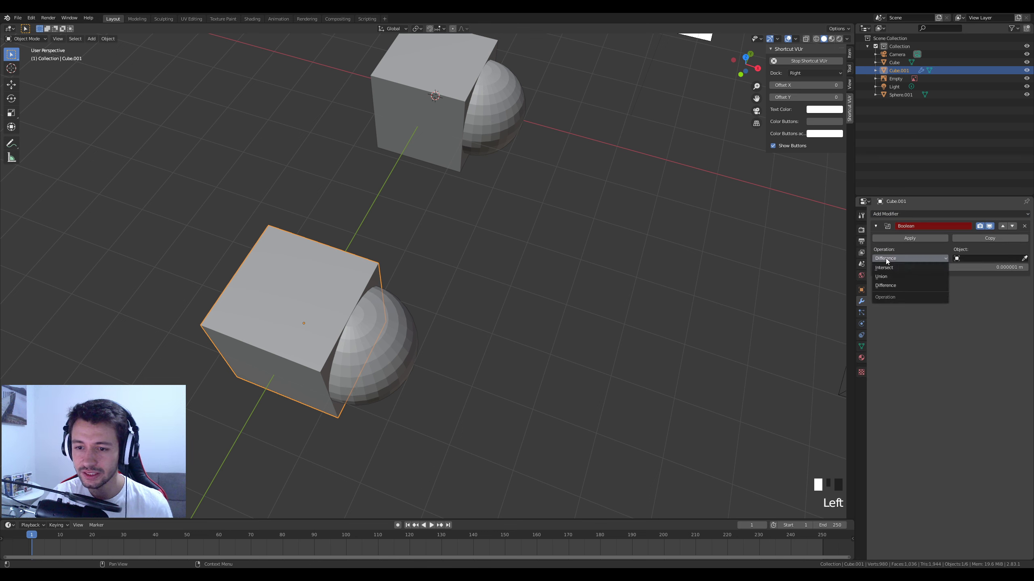
click(886, 276)
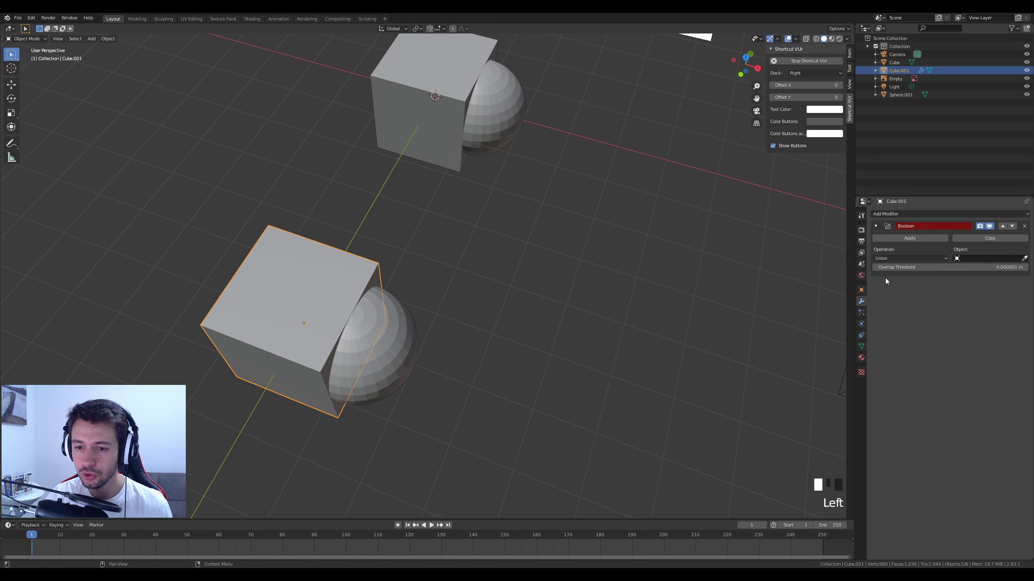
click(1024, 258)
click(397, 332)
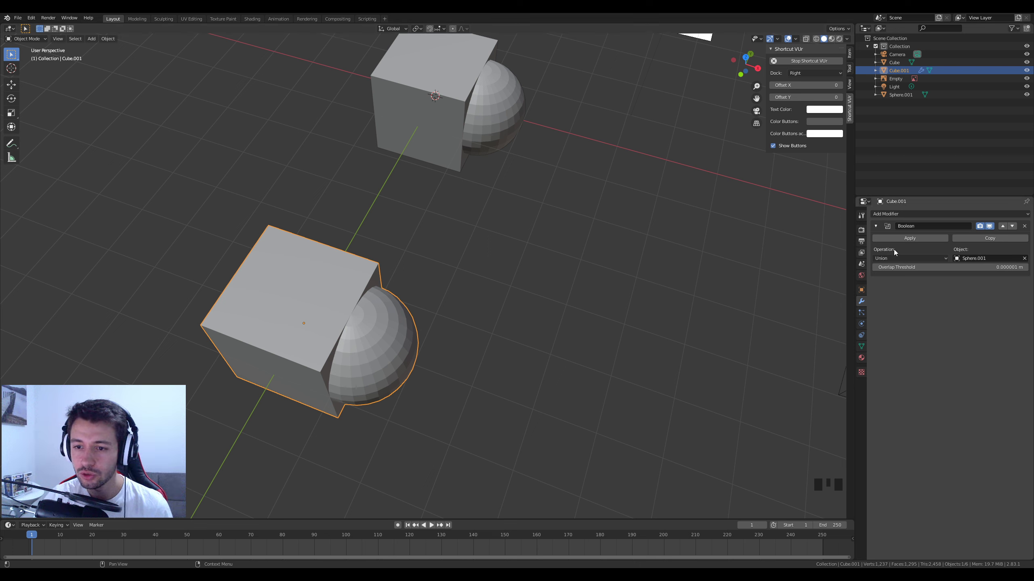
click(912, 238)
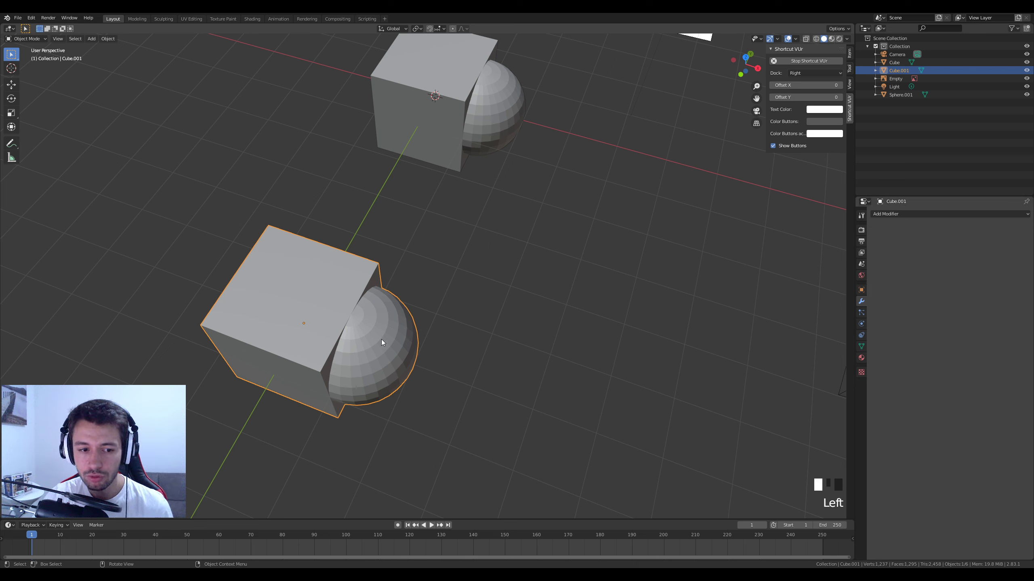
Step: Delete the leftover Sphere.001 overlapping the Boolean result, and select the merged object
key(g)
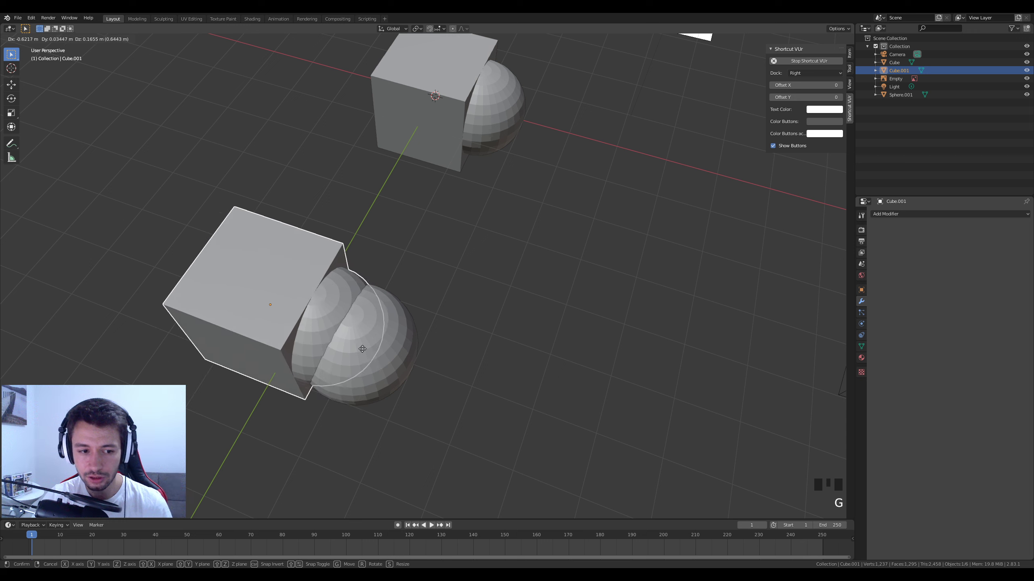
click(397, 368)
click(391, 368)
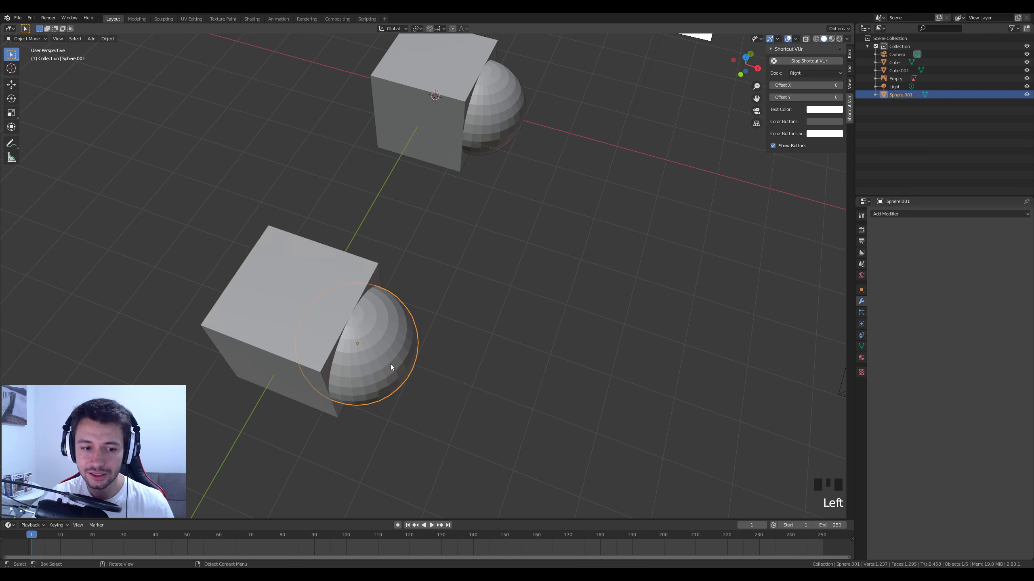
key(Delete)
click(380, 371)
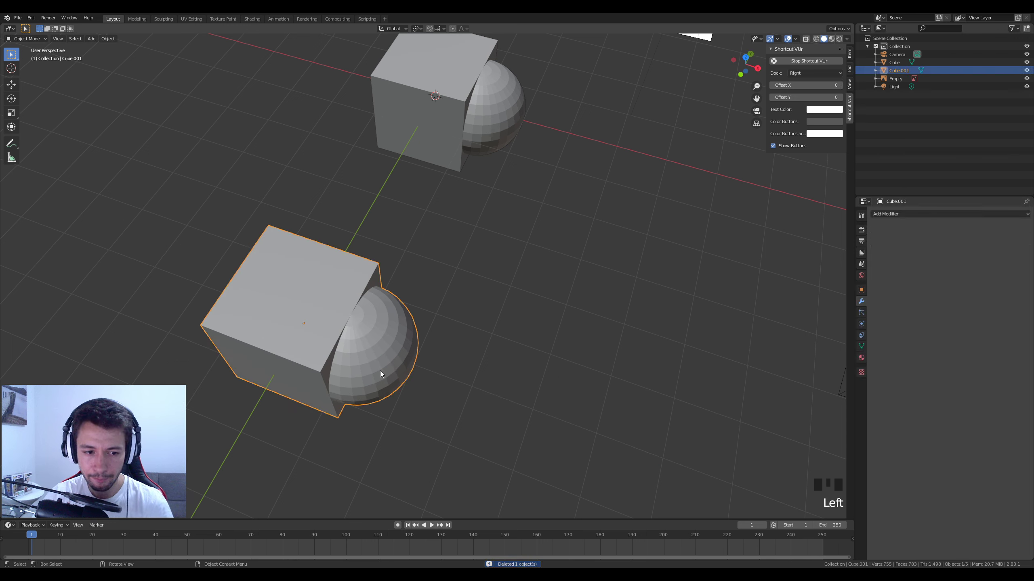
Step: Compare the joined object and the Boolean object by selecting each in turn
click(451, 111)
click(353, 285)
click(446, 114)
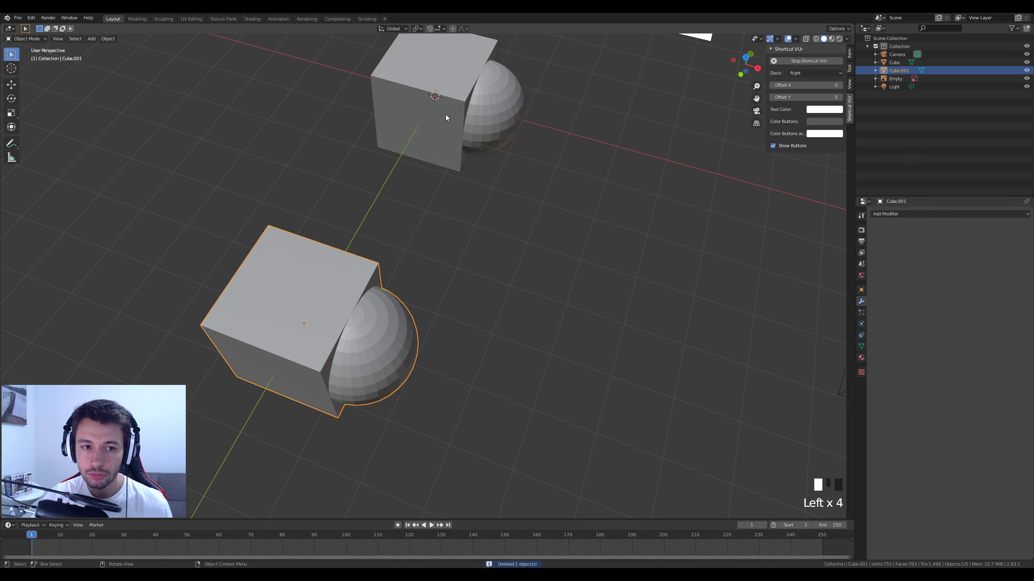
click(342, 290)
click(342, 290)
click(451, 125)
click(348, 272)
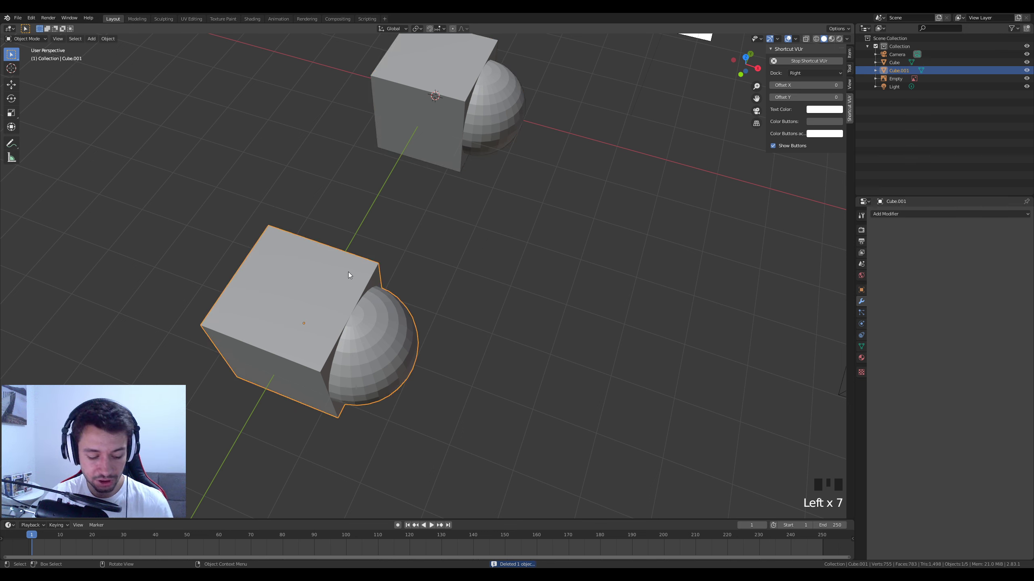
Step: Inspect the Boolean object's interior geometry in Edit Mode with X-ray, then return to Object Mode
key(Tab)
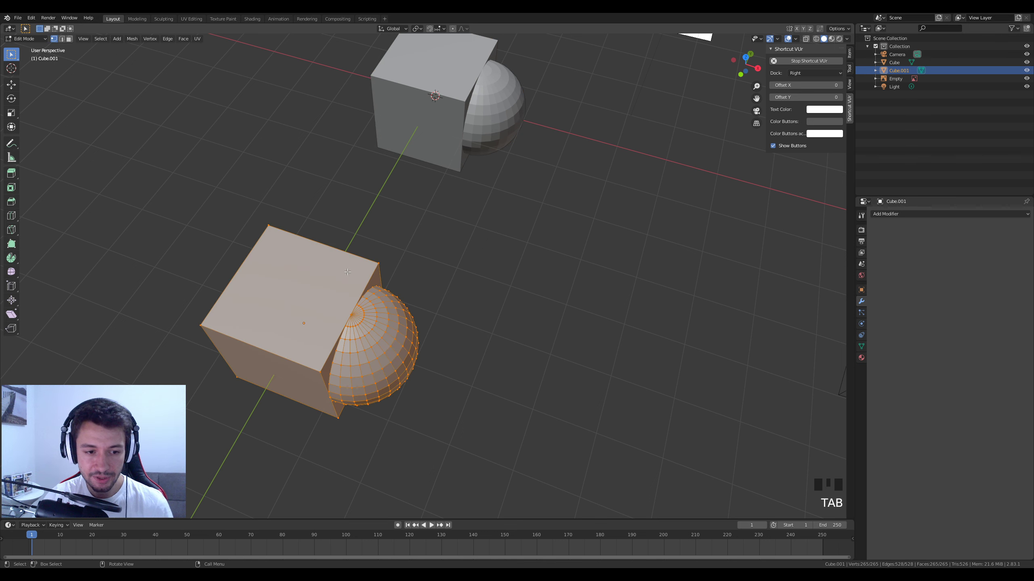
click(806, 39)
middle_drag(540, 266, 475, 255)
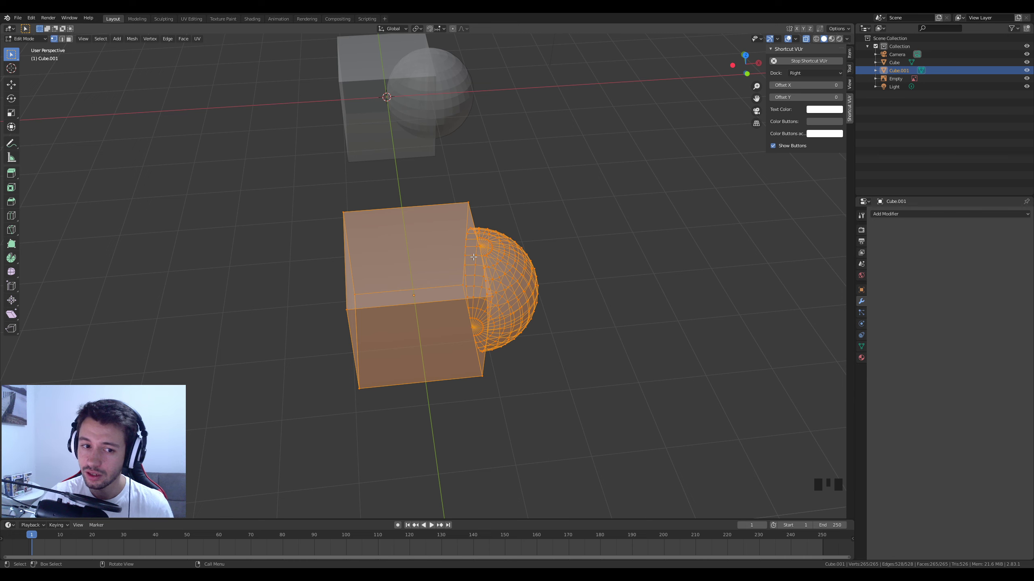
middle_drag(508, 293, 482, 280)
key(Tab)
Step: Compare the interiors of the joined and Boolean objects in X-ray display from several angles
click(475, 155)
middle_drag(505, 200, 464, 113)
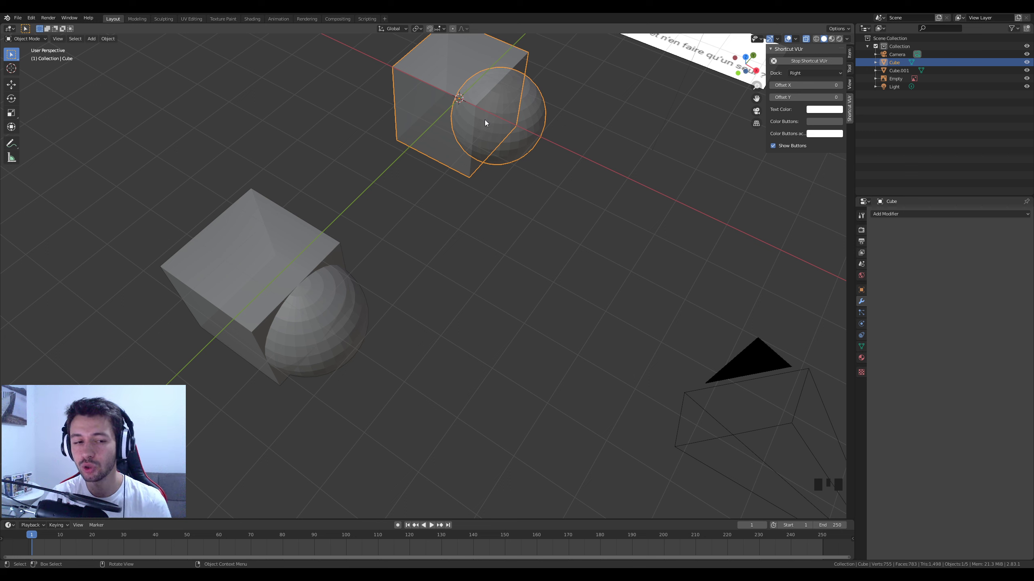
click(313, 310)
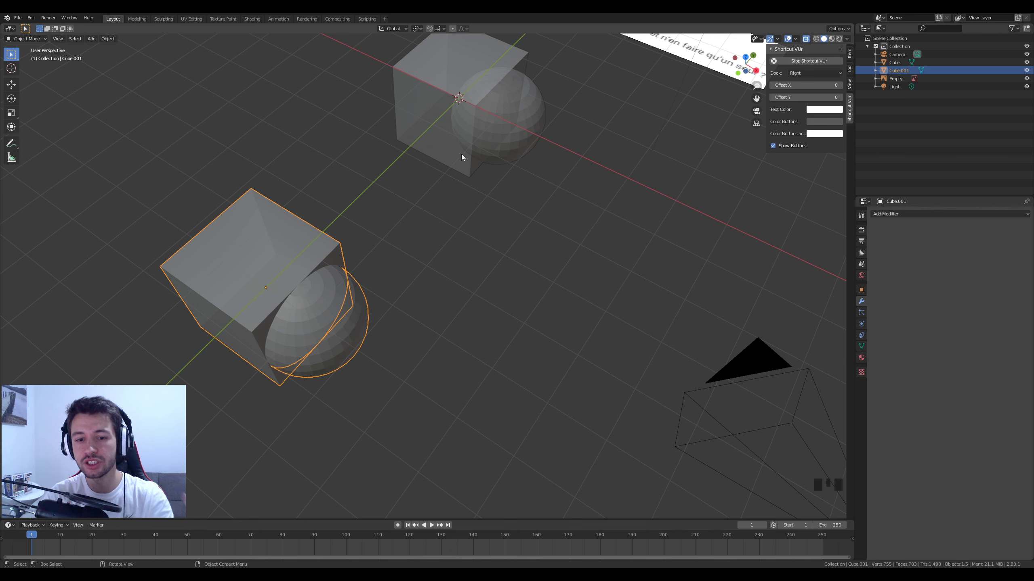
middle_drag(465, 173, 451, 304)
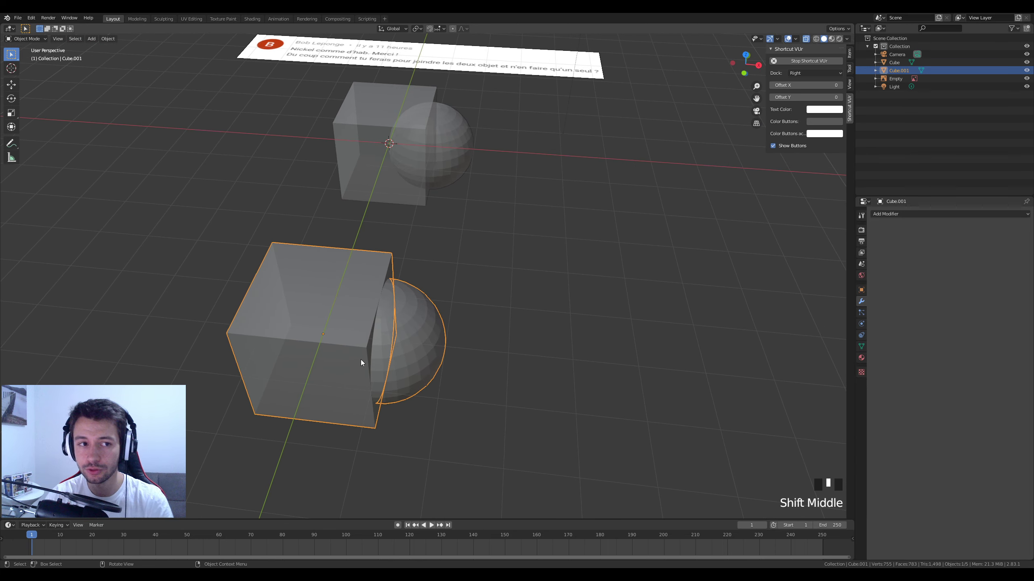
Step: Switch to the Blender scene with the comment asking how to remove duplicate faces created during extrusion
mouse_move(228, 575)
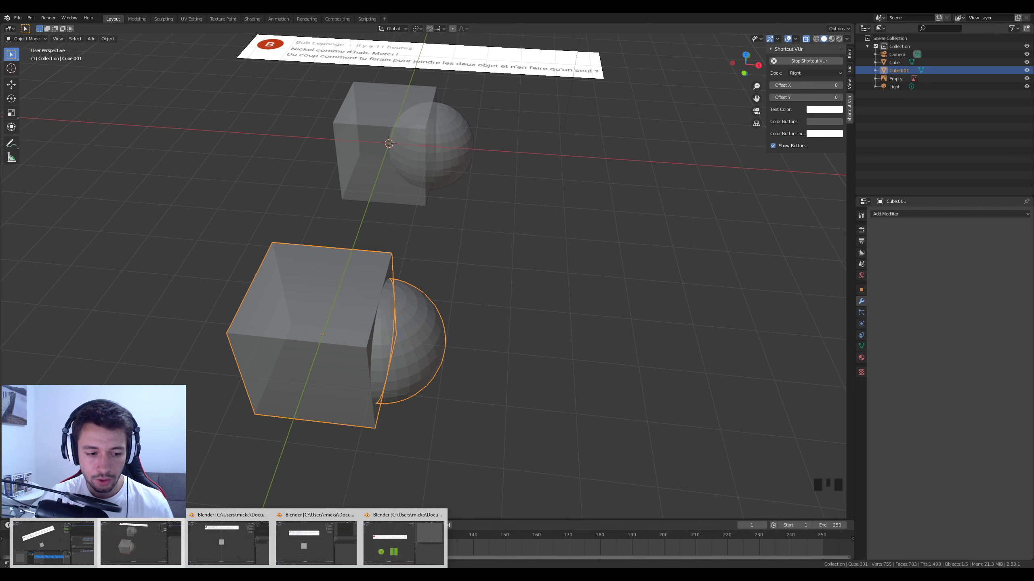
click(245, 536)
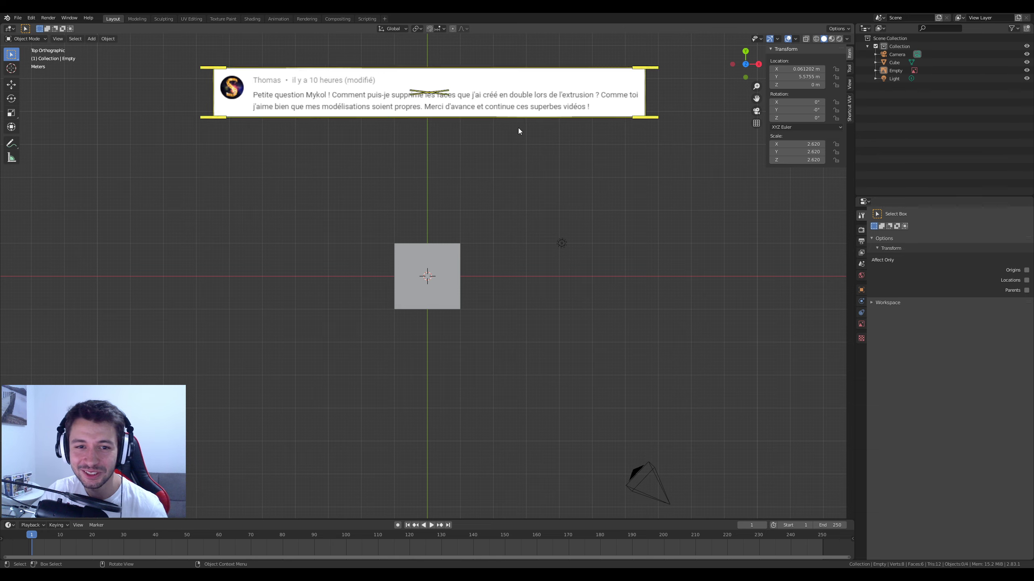
Step: Duplicate the cube and place the copy 5 m away along the X axis
middle_drag(439, 340, 446, 296)
click(421, 297)
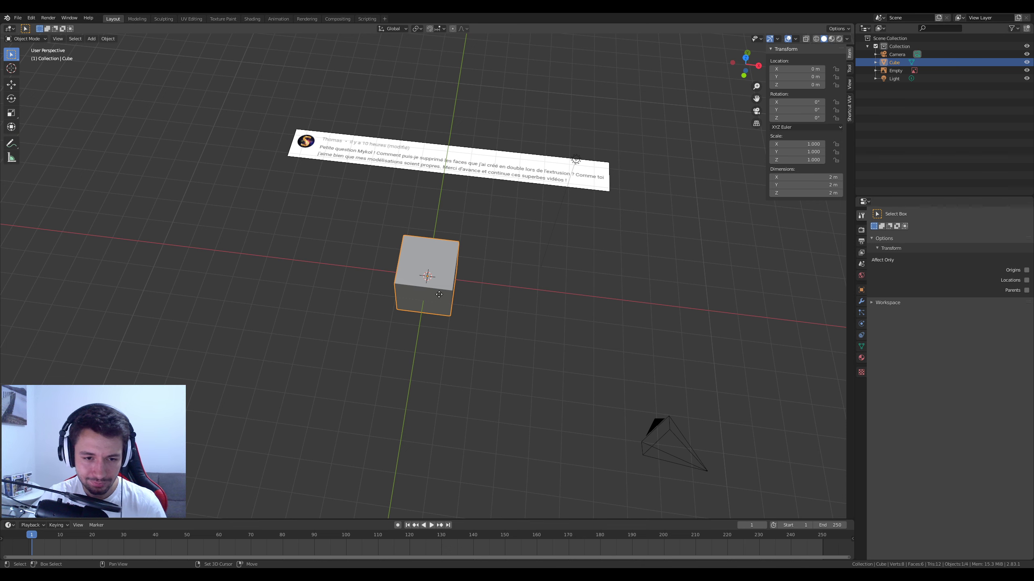
key(shift+d)
key(x)
key(5)
key(Return)
shift+middle_drag(440, 326, 425, 301)
Step: Extrude the original cube's side face facing the copy in Edit Mode, cancelling the movement to leave overlapping duplicate geometry
click(349, 260)
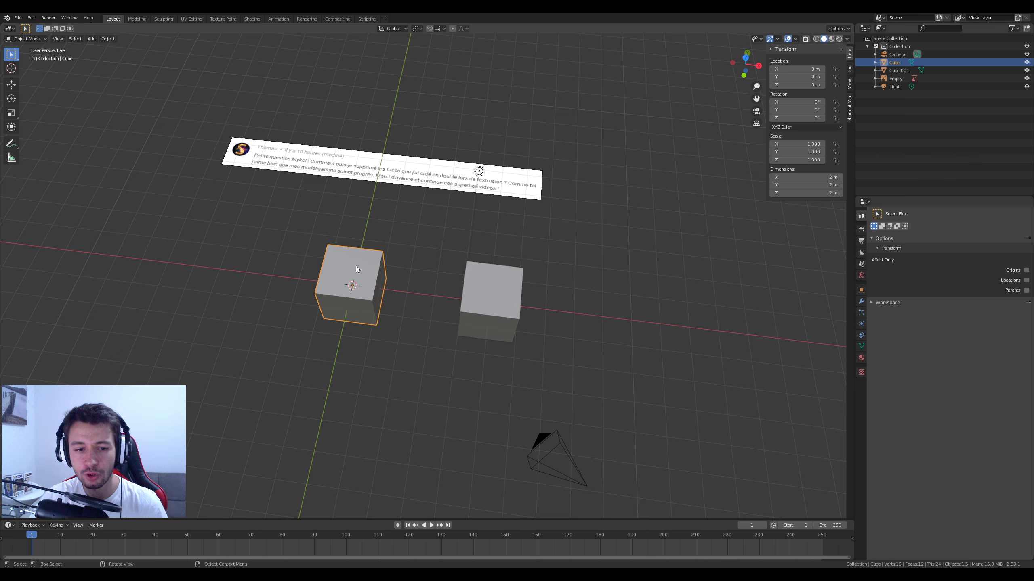
key(Tab)
middle_drag(507, 287, 468, 264)
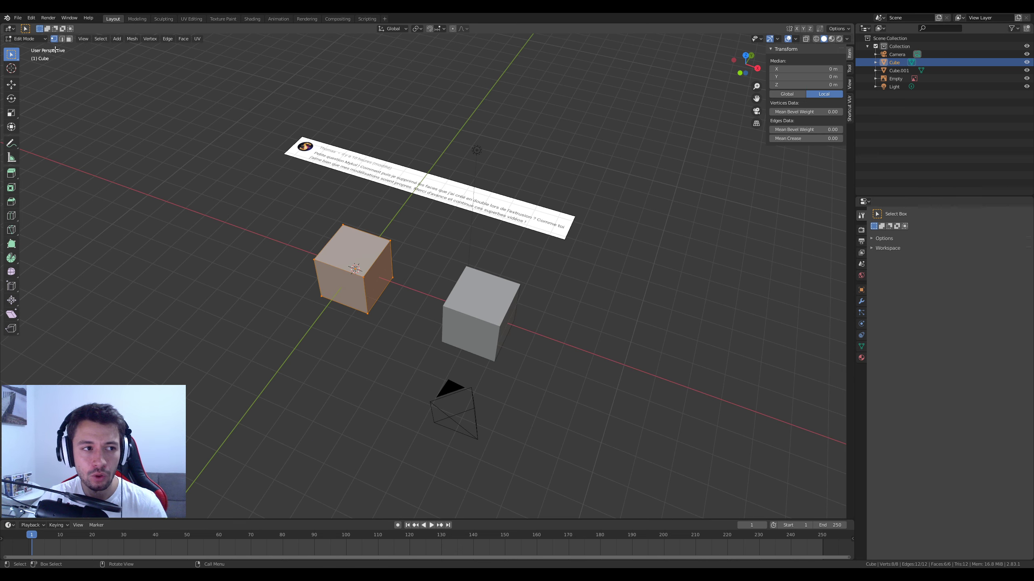
click(370, 275)
middle_drag(409, 307, 434, 316)
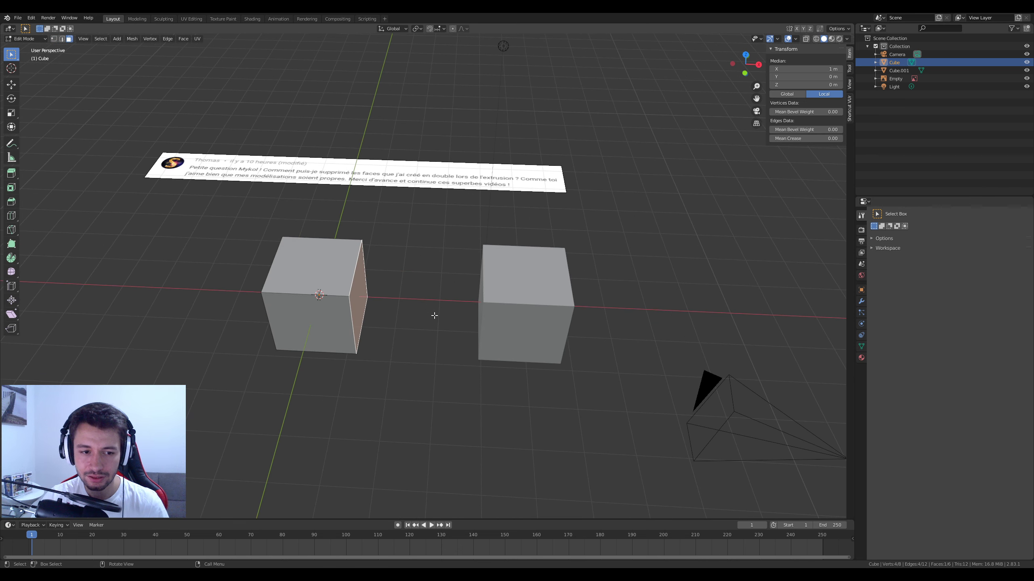
key(e)
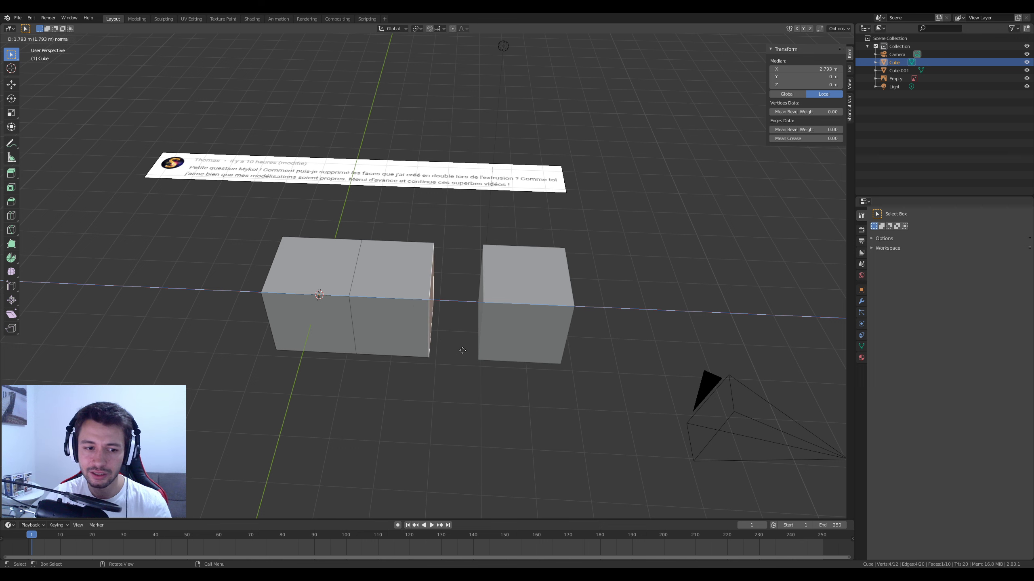
right_click(463, 350)
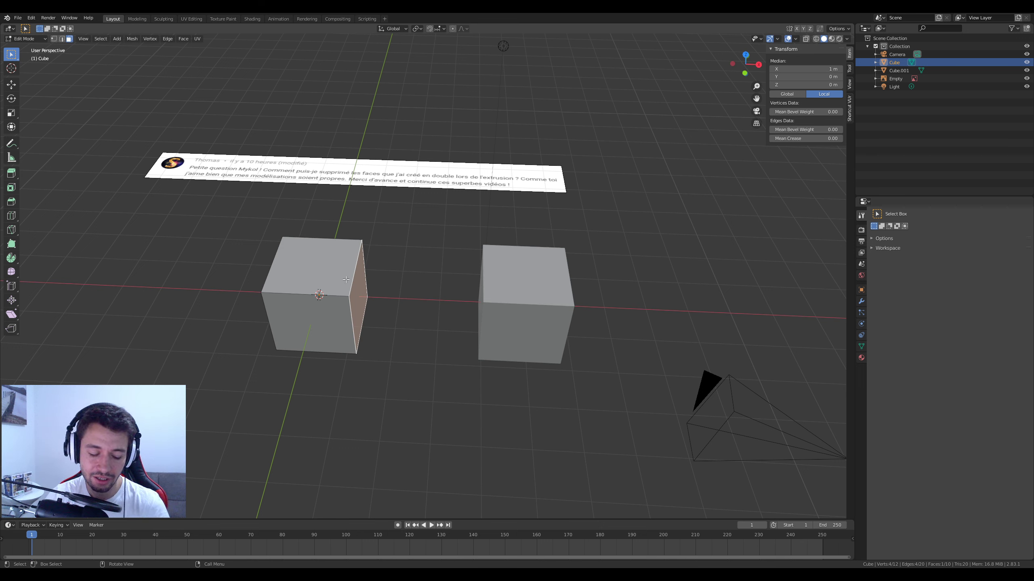
scroll(346, 279, up, 3)
key(e)
right_click(356, 334)
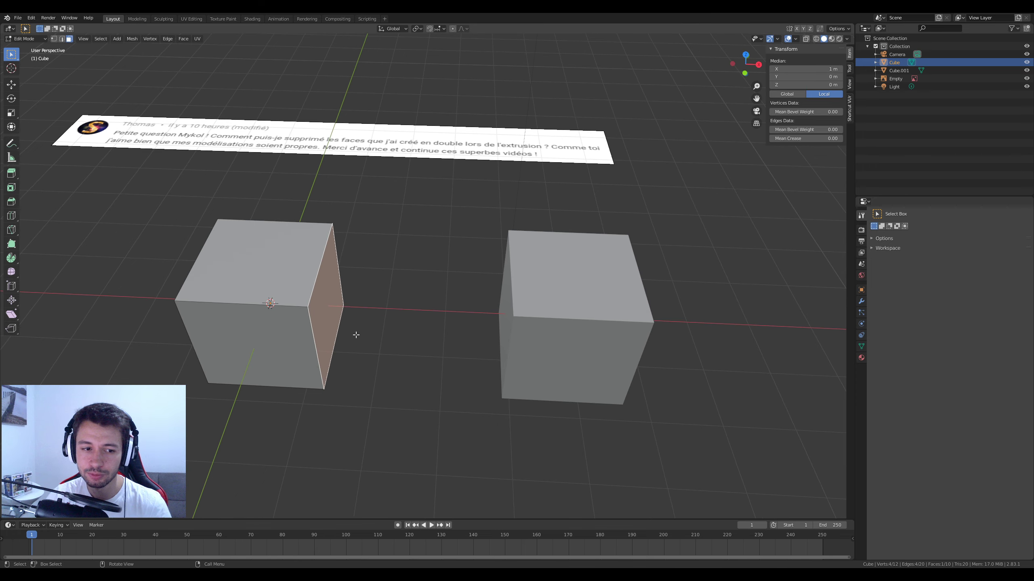
Step: Delete the clean cube copy and duplicate the cube with the overlapping faces 4 m along the X axis
key(Tab)
click(555, 303)
key(Delete)
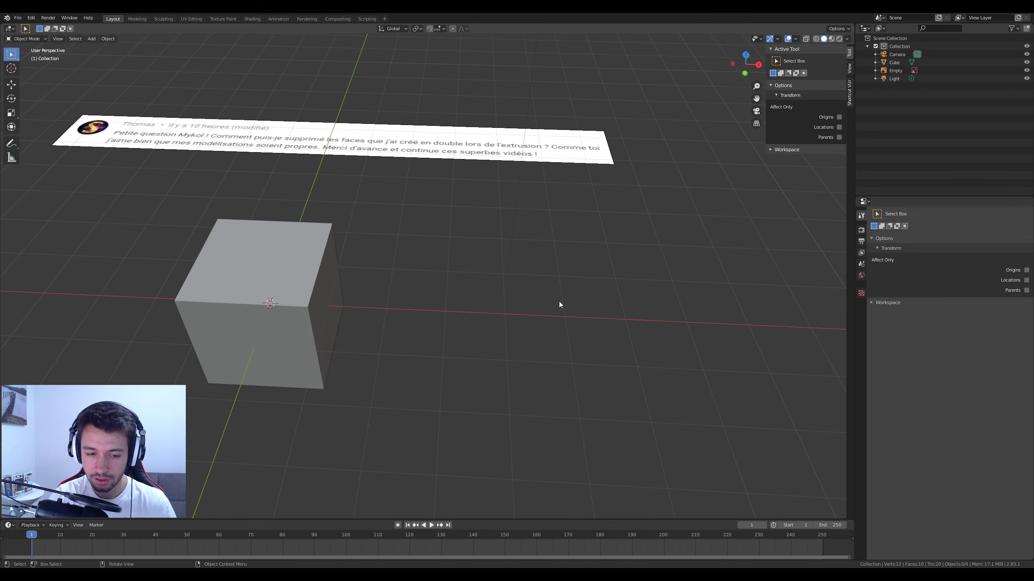
click(390, 308)
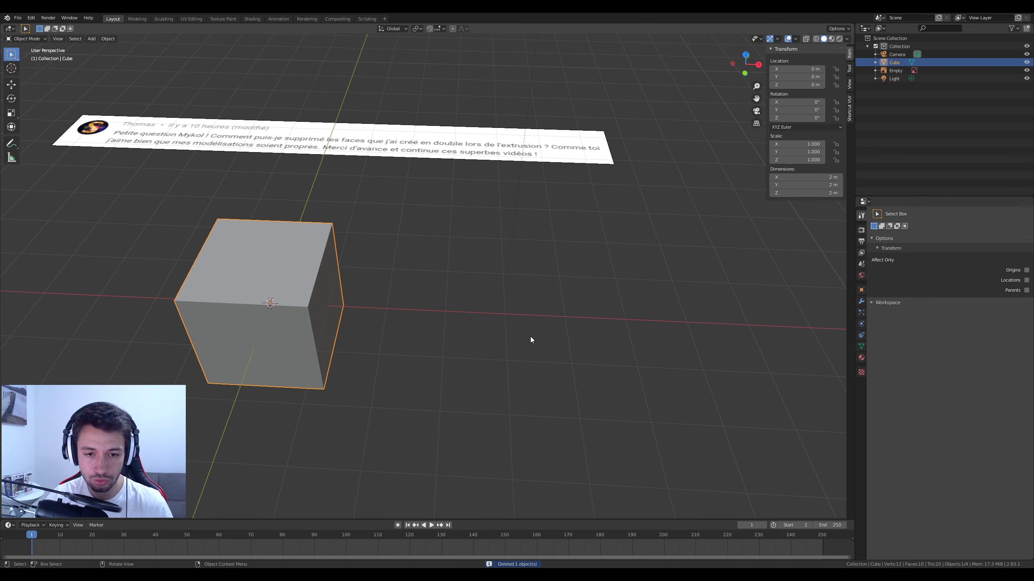
key(shift+d)
key(x)
click(611, 331)
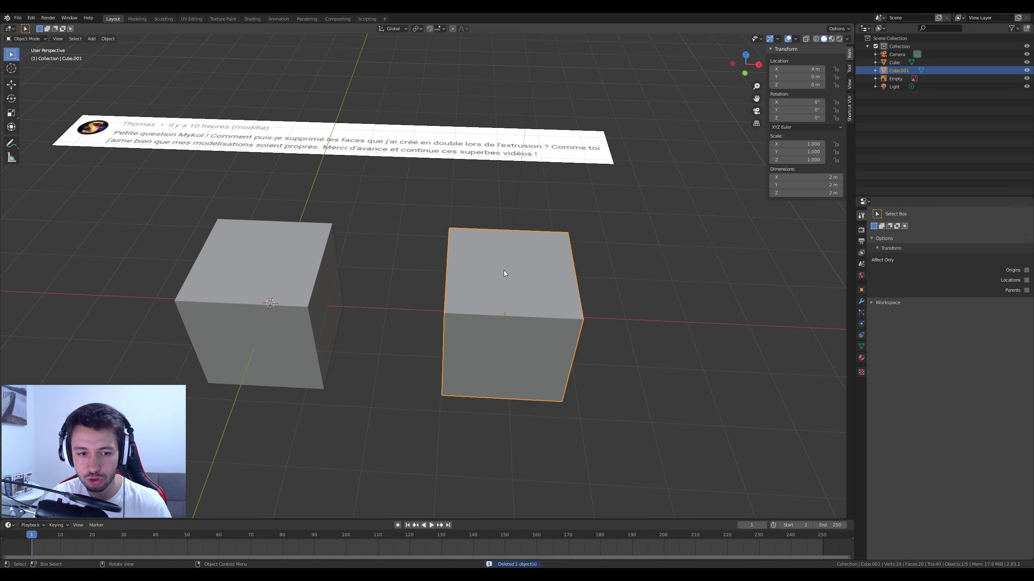
Step: Add a vertical loop cut to the new cube copy, close to its side facing the original cube
middle_drag(578, 302, 556, 292)
key(Tab)
shift+middle_drag(565, 340, 480, 307)
scroll(549, 355, up, 2)
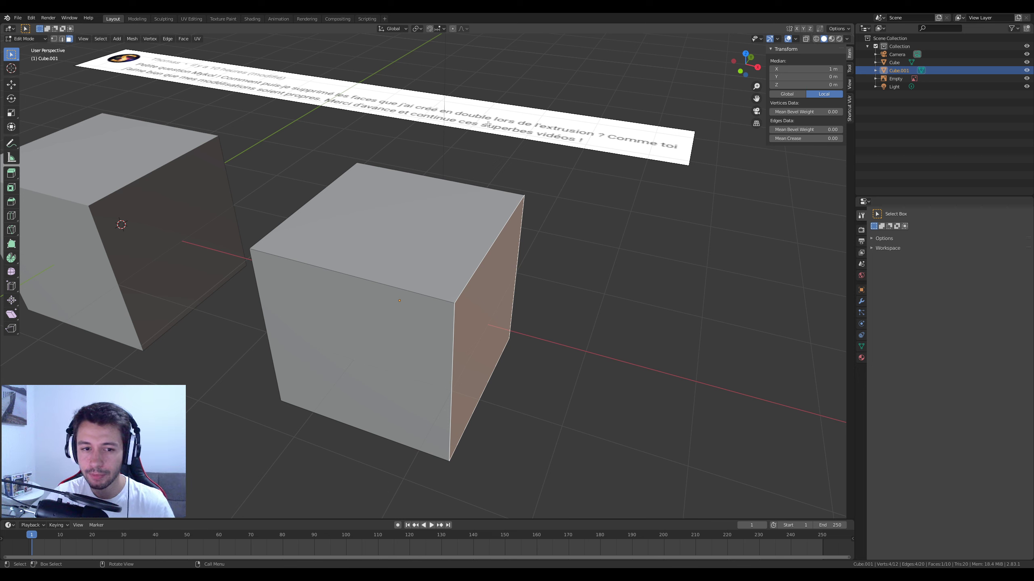
middle_drag(349, 304, 362, 307)
key(ctrl+r)
click(380, 290)
click(278, 296)
Step: Merge the front upper corner vertex with the neighbouring loop-cut vertex using At Last
middle_drag(278, 296, 307, 307)
click(321, 307)
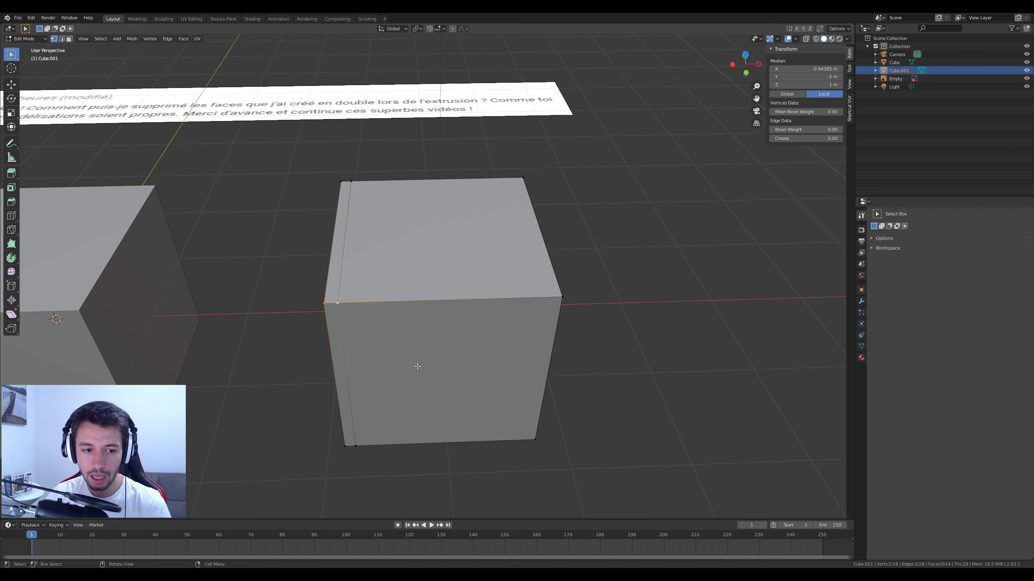
key(m)
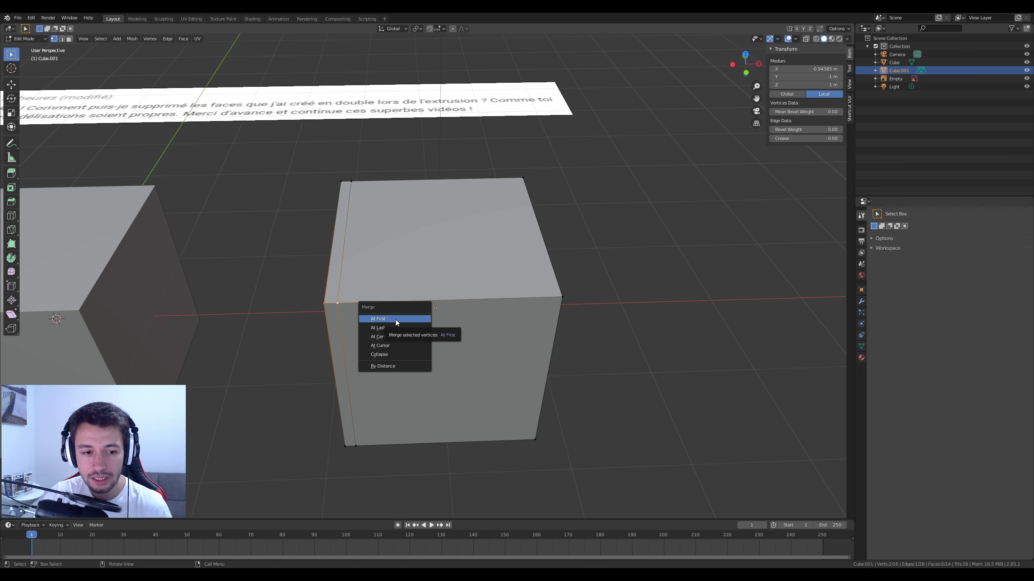
click(382, 327)
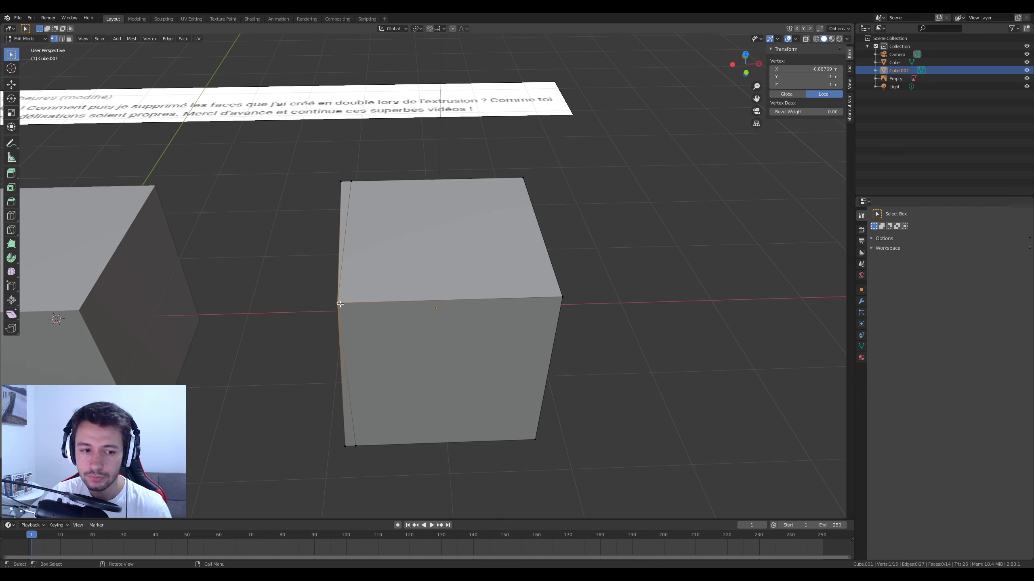
Step: Display the copied cube in wireframe shading
middle_drag(570, 306, 534, 308)
key(z)
click(466, 304)
key(z)
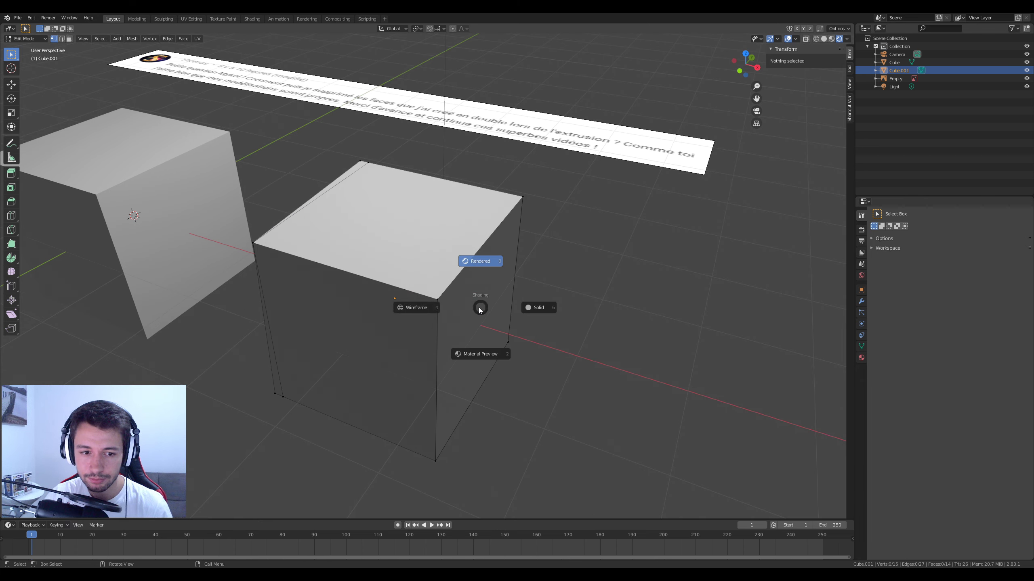
click(438, 304)
Step: Box-select the coincident vertices at the near upper corner and merge them with At First
click(438, 302)
key(b)
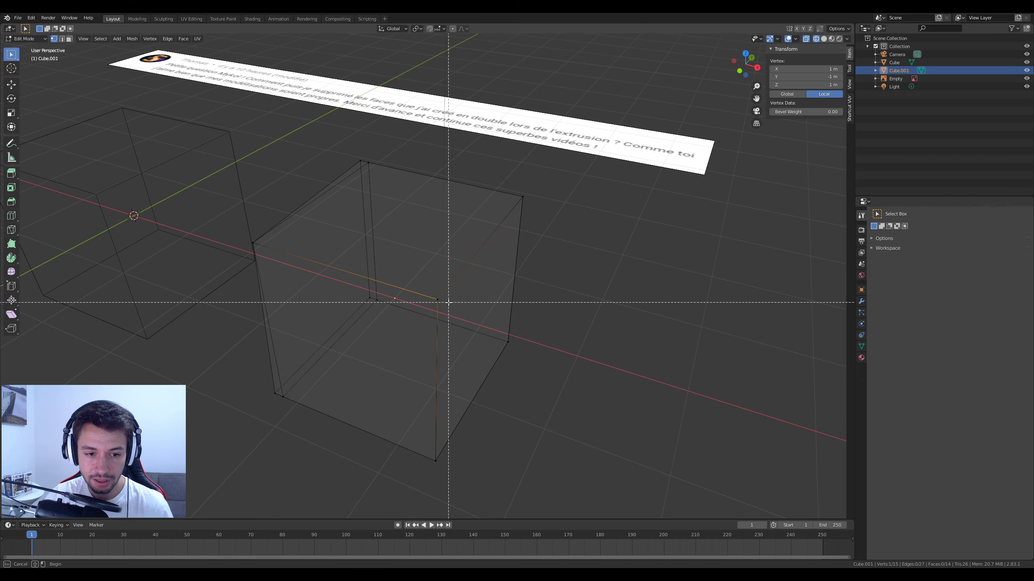
drag(425, 291, 455, 310)
key(alt+m)
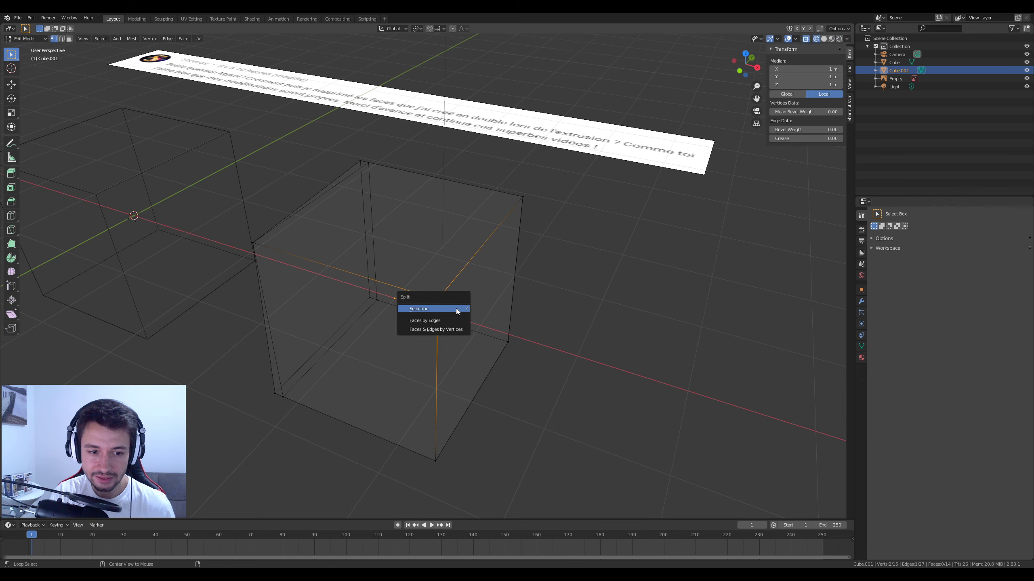
key(m)
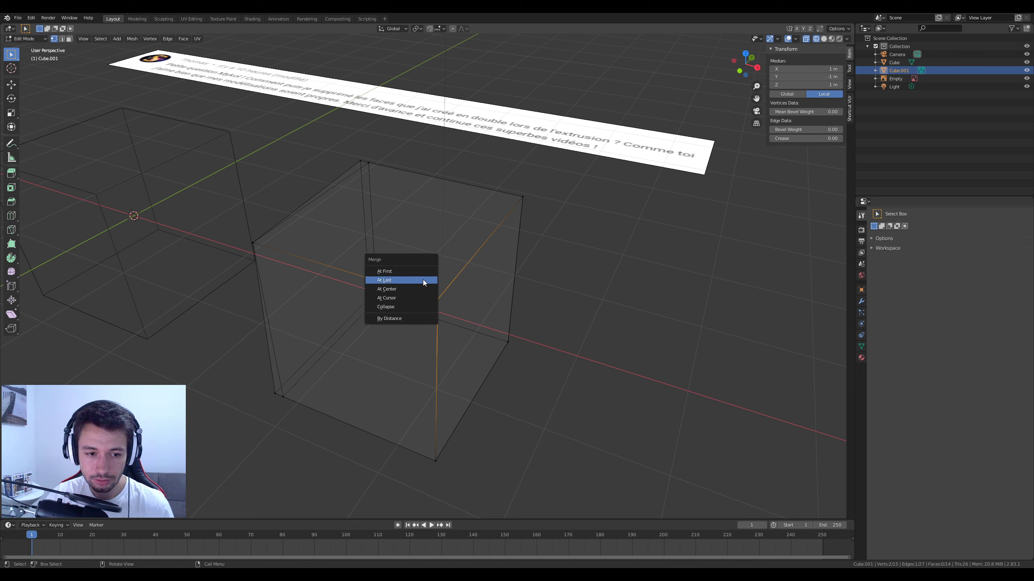
click(397, 273)
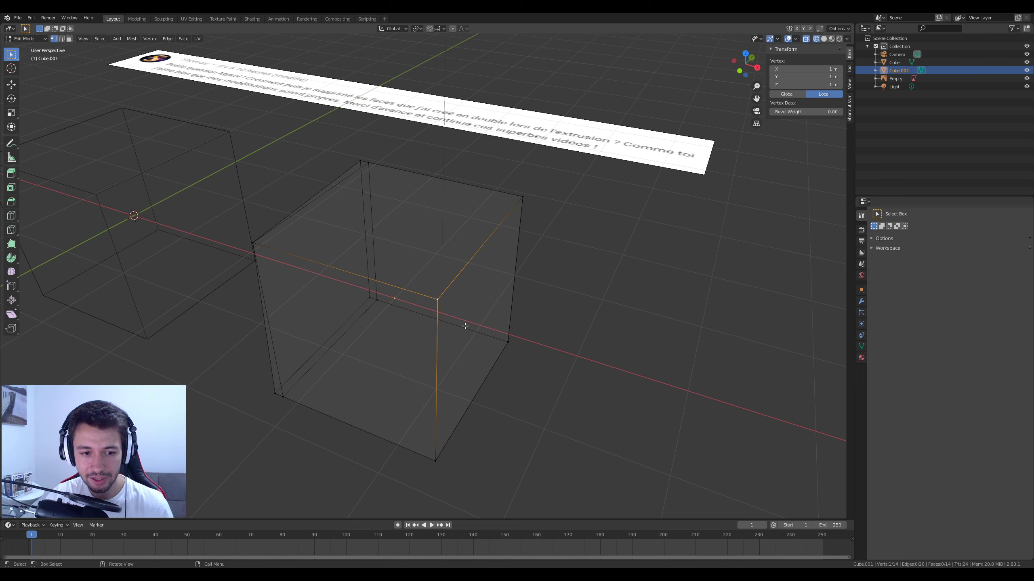
Step: Test the merged corner with a cancelled move and delete the copied cube in Object Mode
key(g)
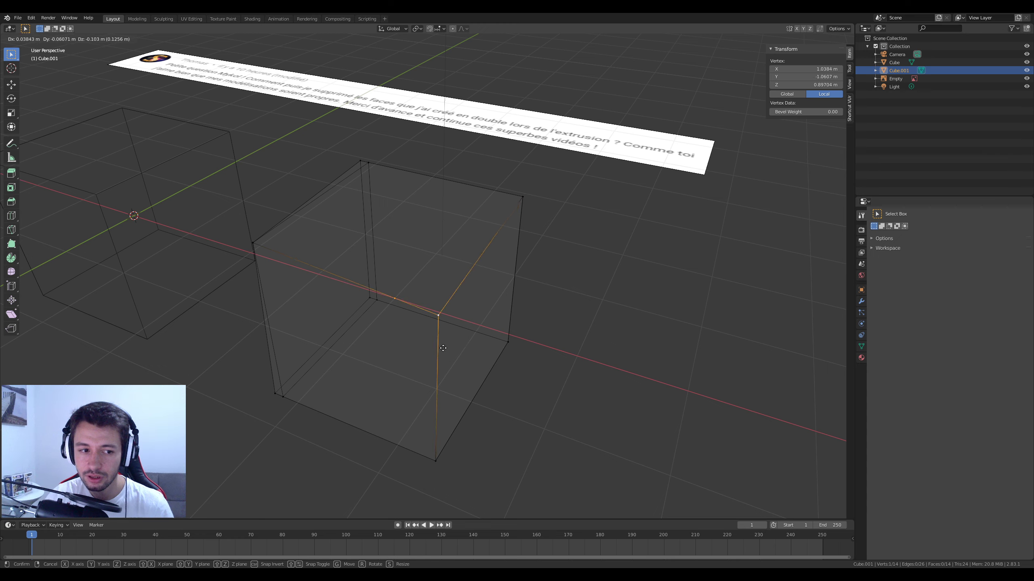
right_click(445, 326)
key(Tab)
key(Delete)
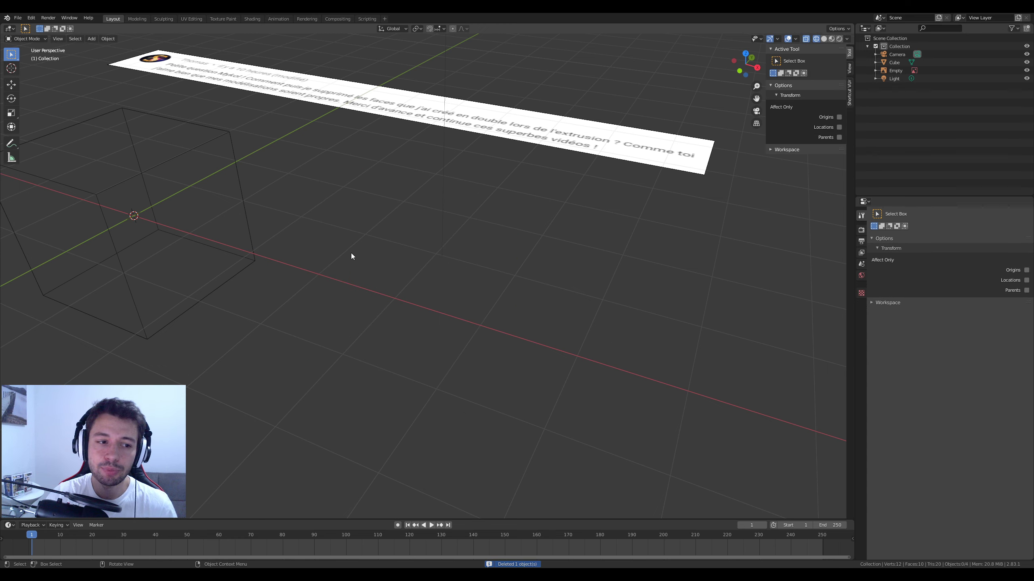
Step: Frame the remaining cube, enter its Edit Mode, and return the viewport to solid shading
click(108, 201)
key(KP_Decimal)
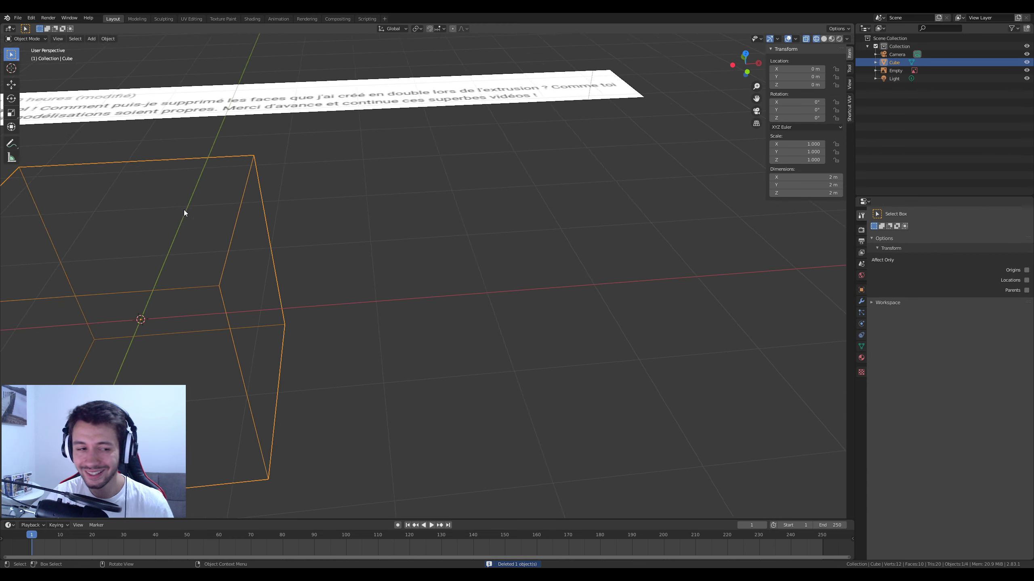
scroll(185, 210, down, 3)
middle_drag(458, 234, 418, 232)
key(Tab)
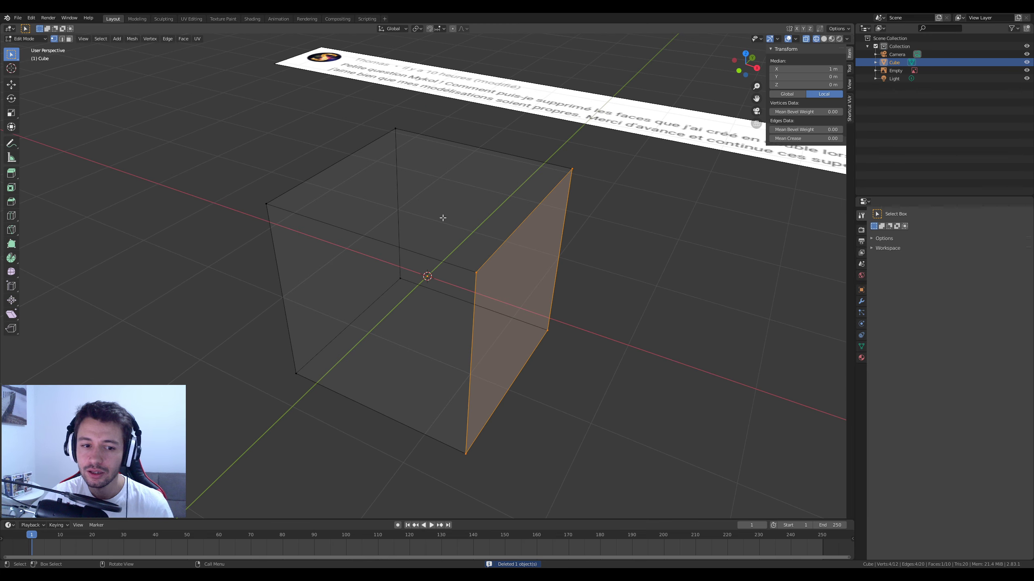
scroll(443, 218, down, 3)
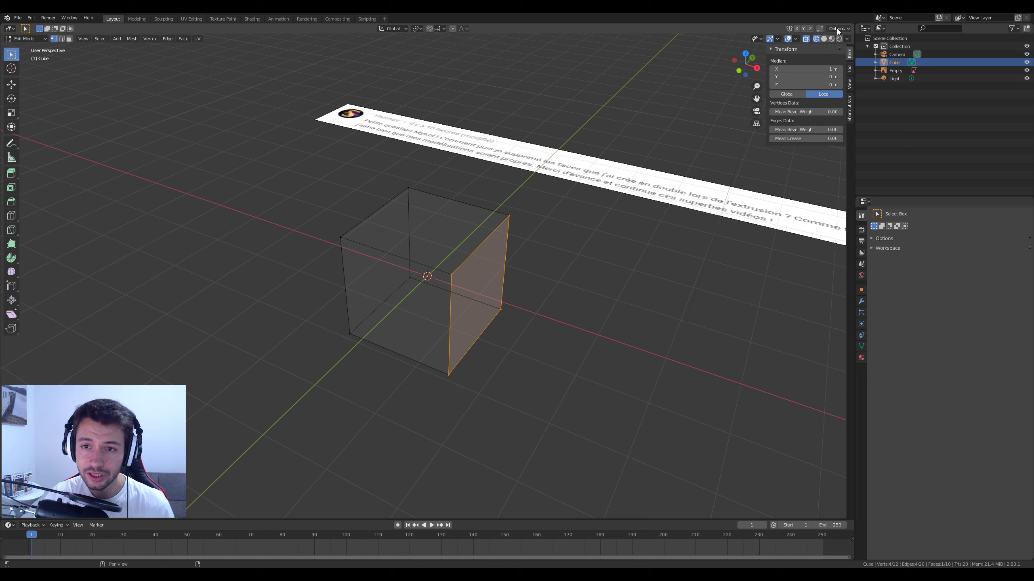
key(alt+z)
Step: Check the near upper corner for a duplicate vertex with a trial move, and cancel it
click(469, 263)
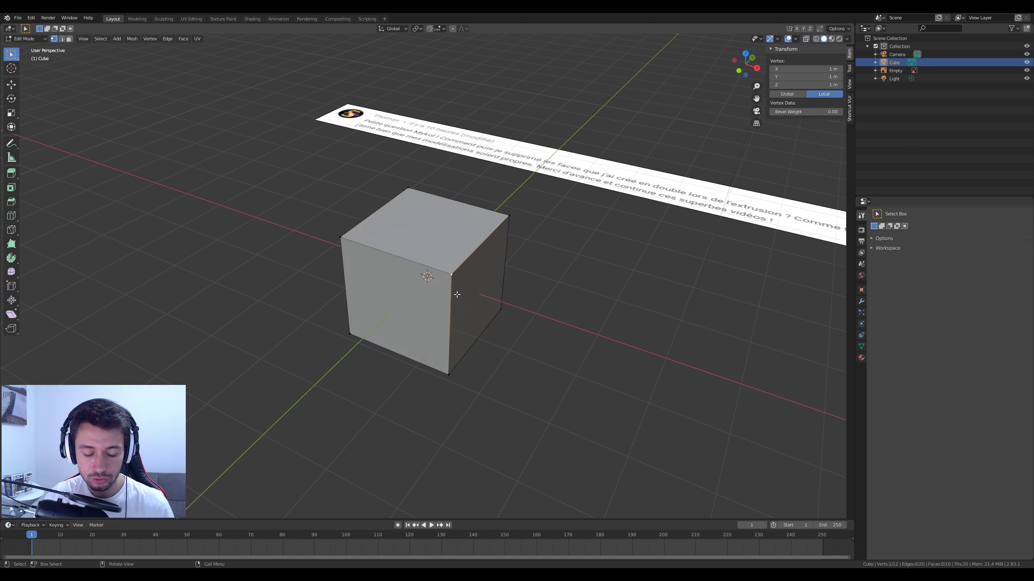
key(g)
right_click(464, 302)
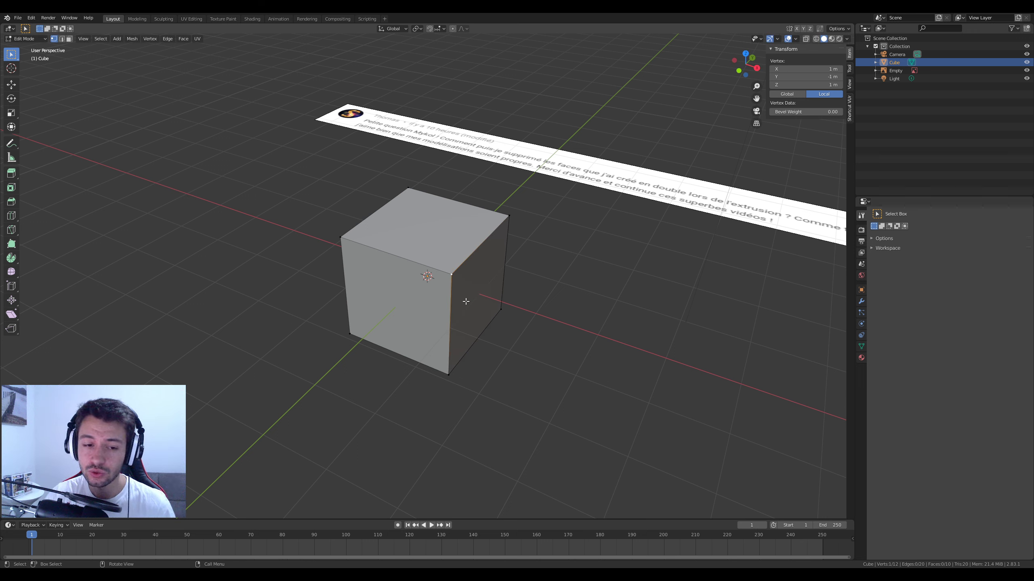
Step: Select the cube's entire mesh and merge its duplicate vertices By Distance
key(a)
key(m)
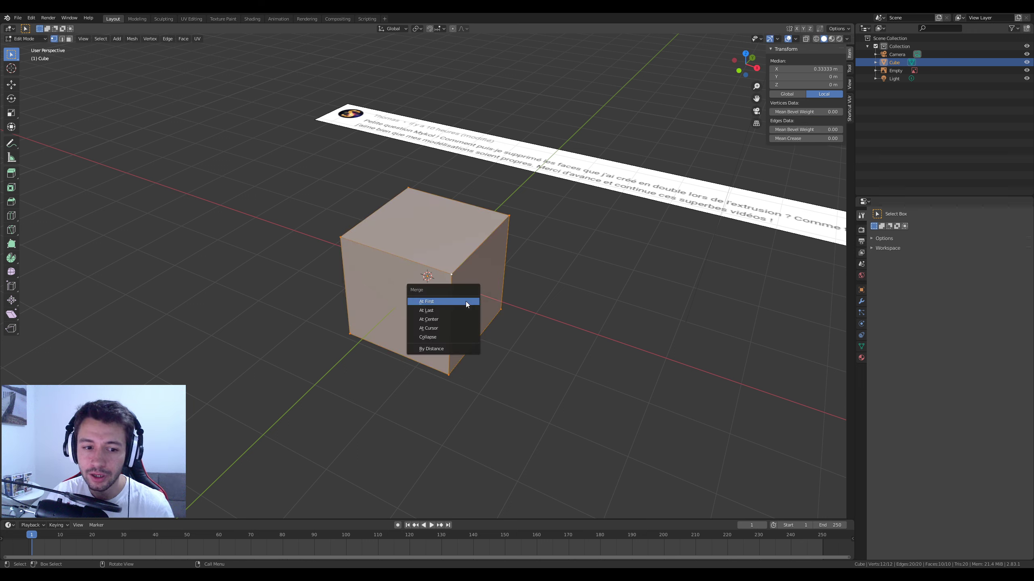
click(443, 349)
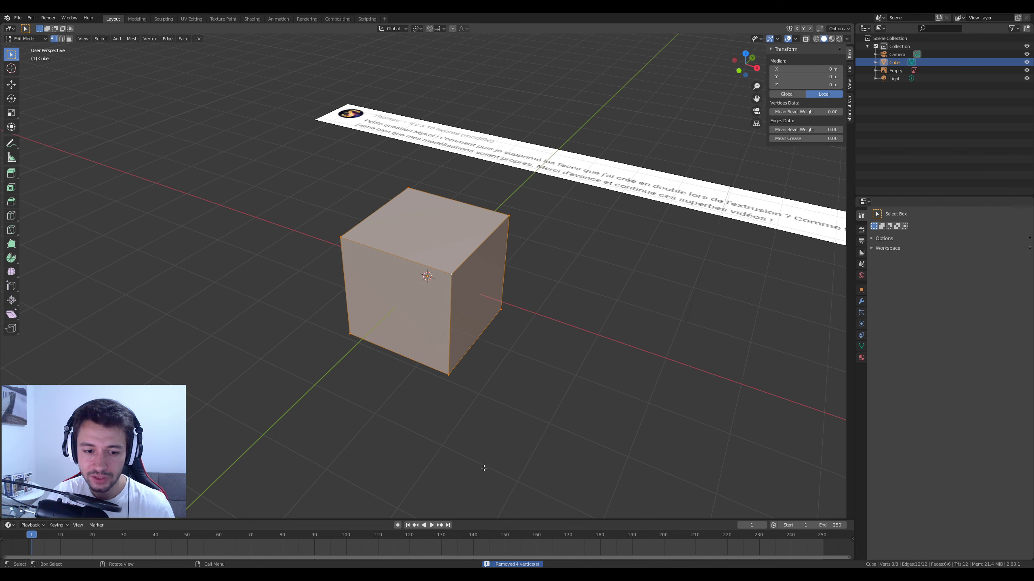
Step: Expand the Merge by Distance settings, try a merge distance of 2.86 m, and finish at 1.59 m
drag(500, 519, 502, 364)
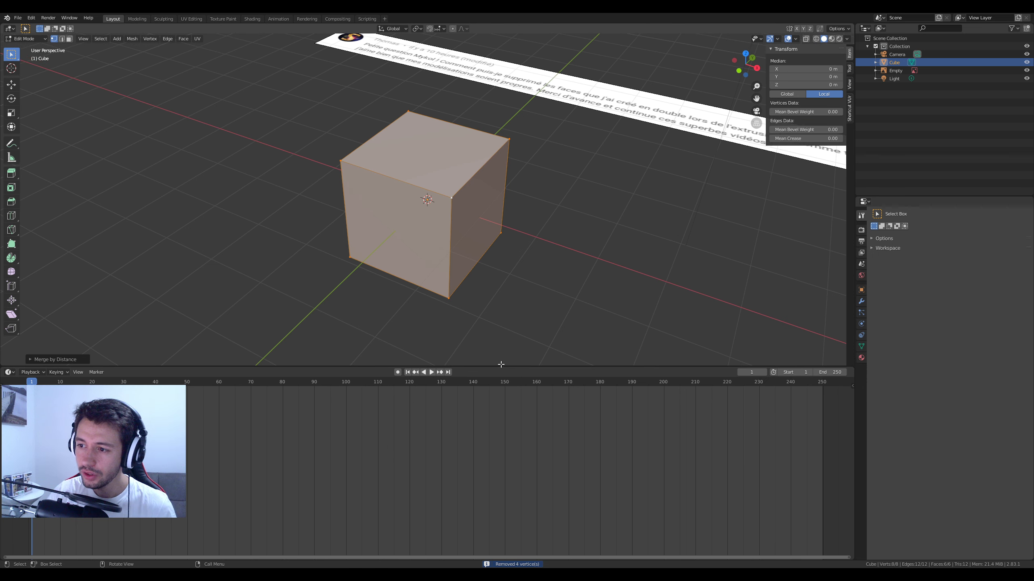
click(56, 359)
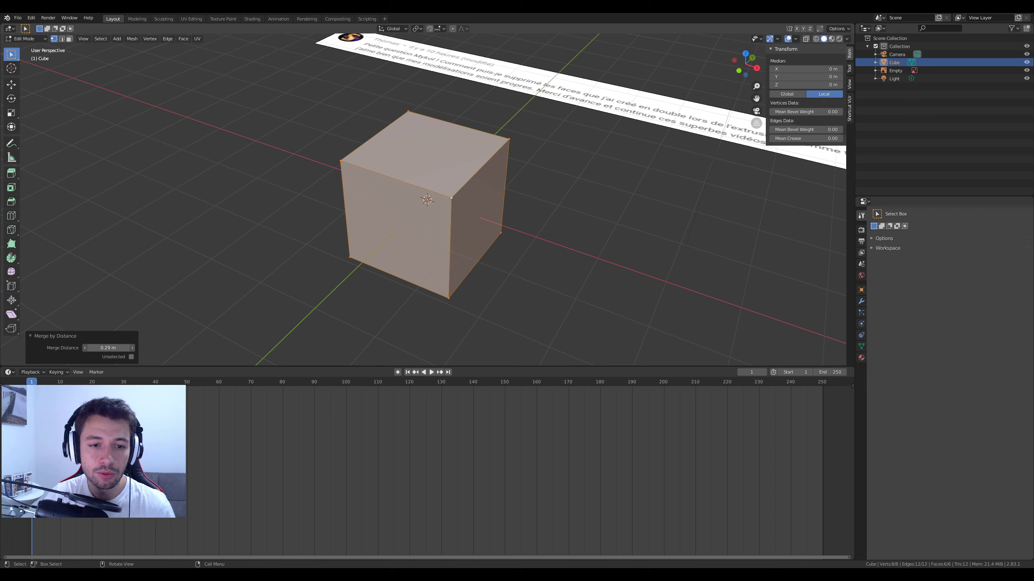
click(96, 348)
text(2.1)
key(Return)
drag(96, 348, 120, 345)
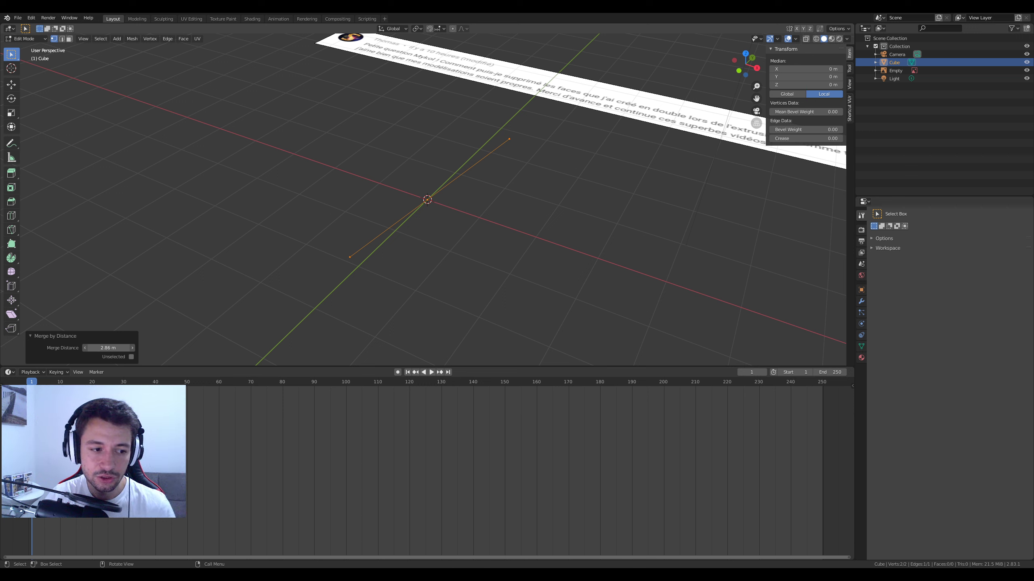
drag(119, 348, 84, 348)
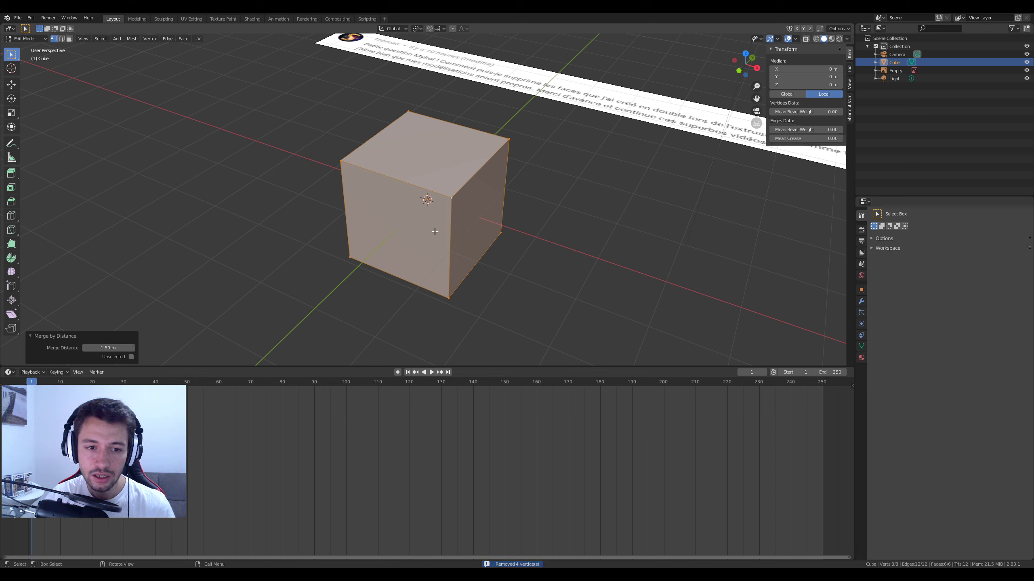
Step: Verify the cleaned cube by trial-moving its near upper corner vertex, cancel the move, and view the comment again
click(451, 200)
key(g)
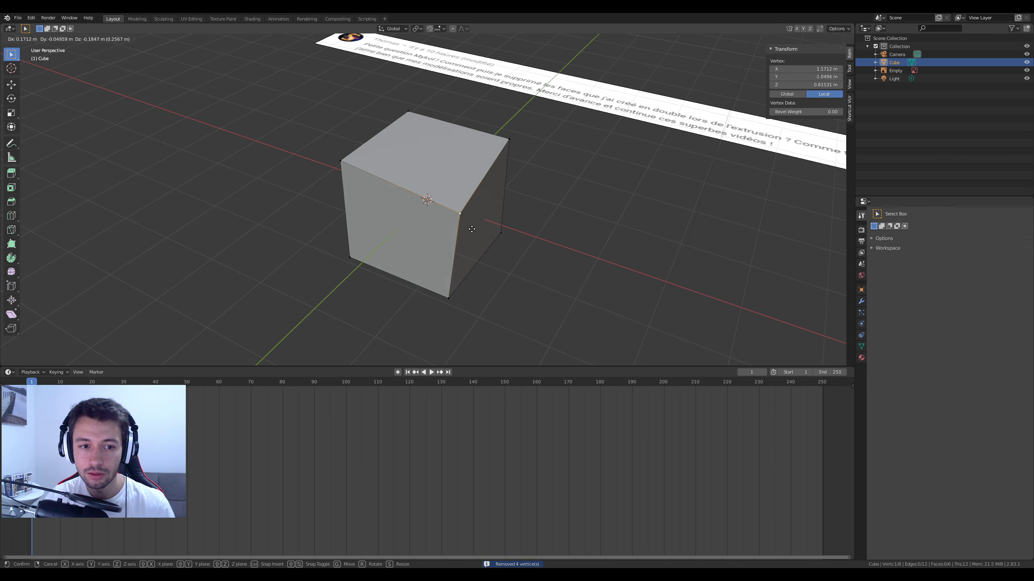
key(Escape)
middle_drag(451, 192, 472, 202)
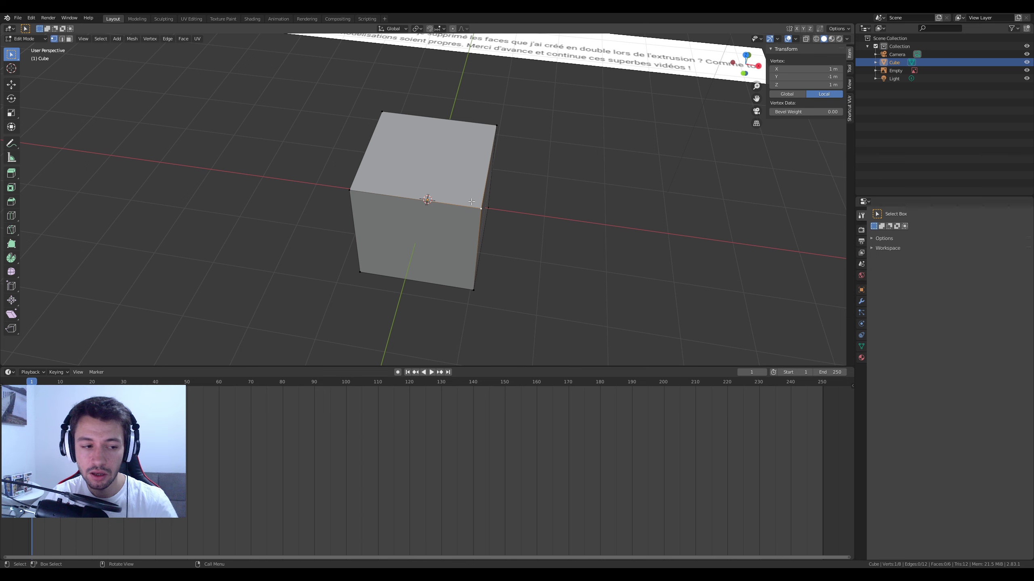
shift+middle_drag(510, 145, 513, 212)
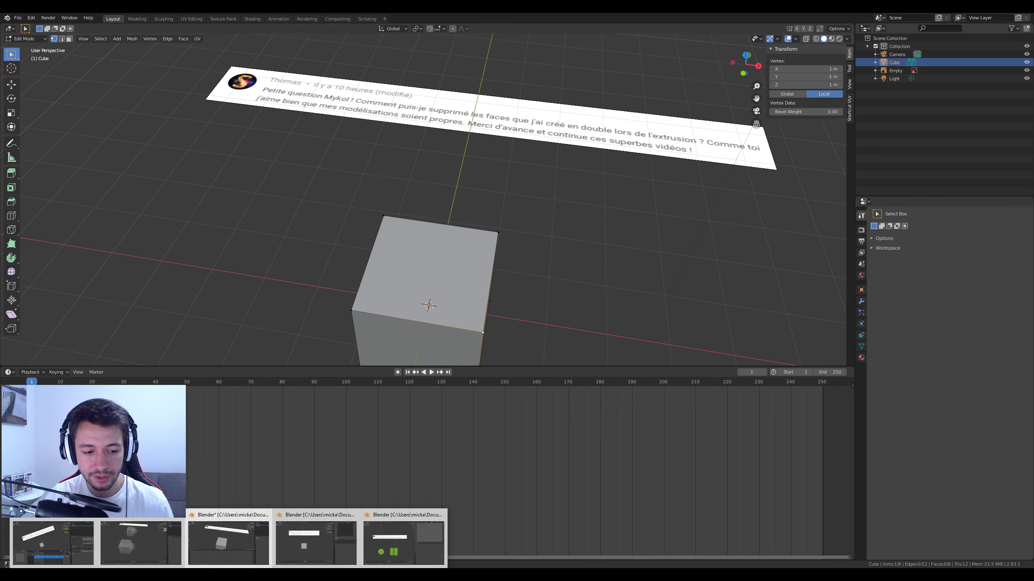
Step: Switch to the Blender window with the Jpeg and Png Shader Editor question, and replace its cube with a plane
click(297, 544)
click(297, 544)
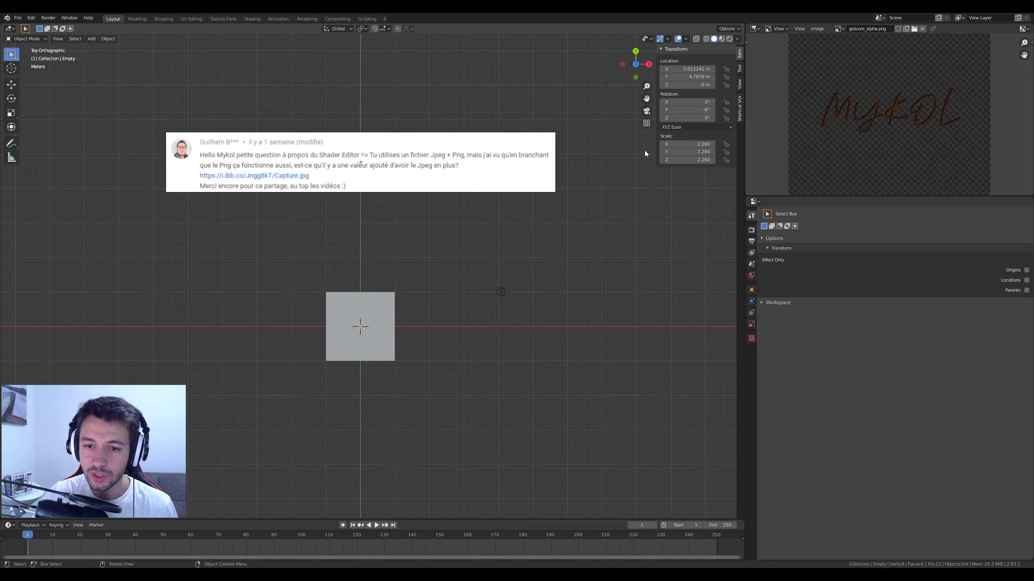
click(374, 326)
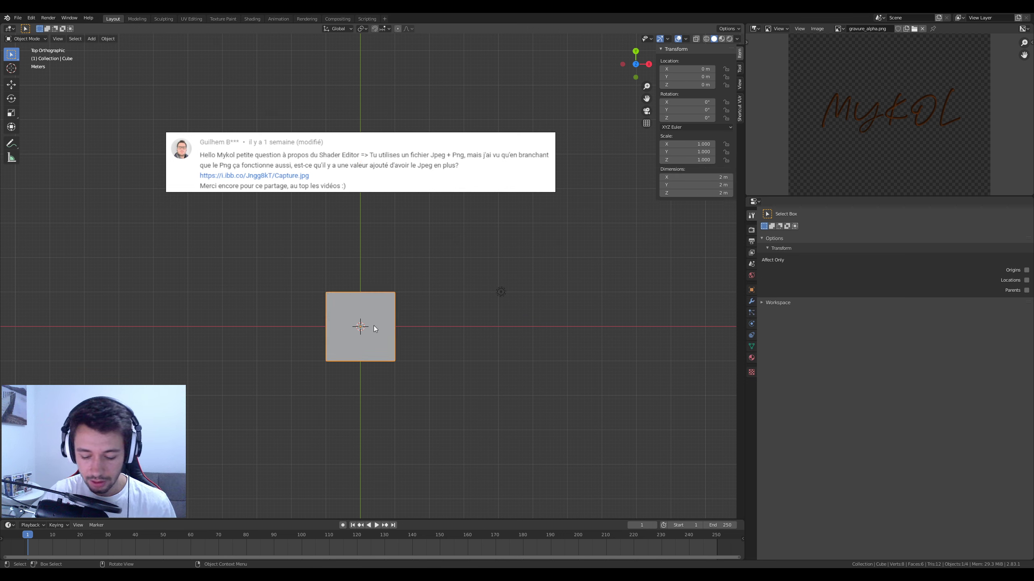
key(Delete)
key(shift+a)
mouse_move(373, 326)
click(413, 327)
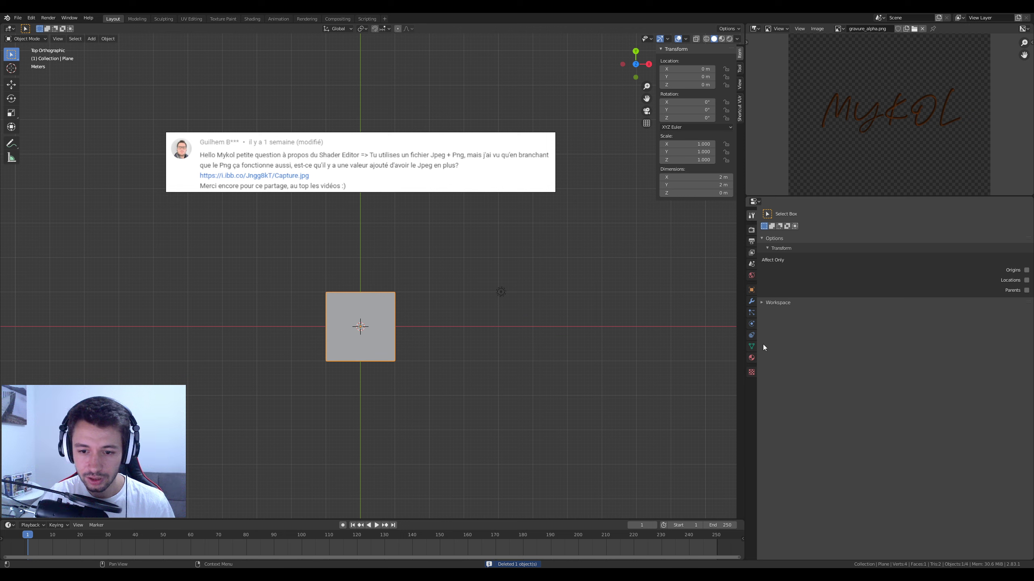
Step: Create a new material for the plane, and turn the image viewing area into an enlarged Shader Editor
click(751, 358)
click(834, 250)
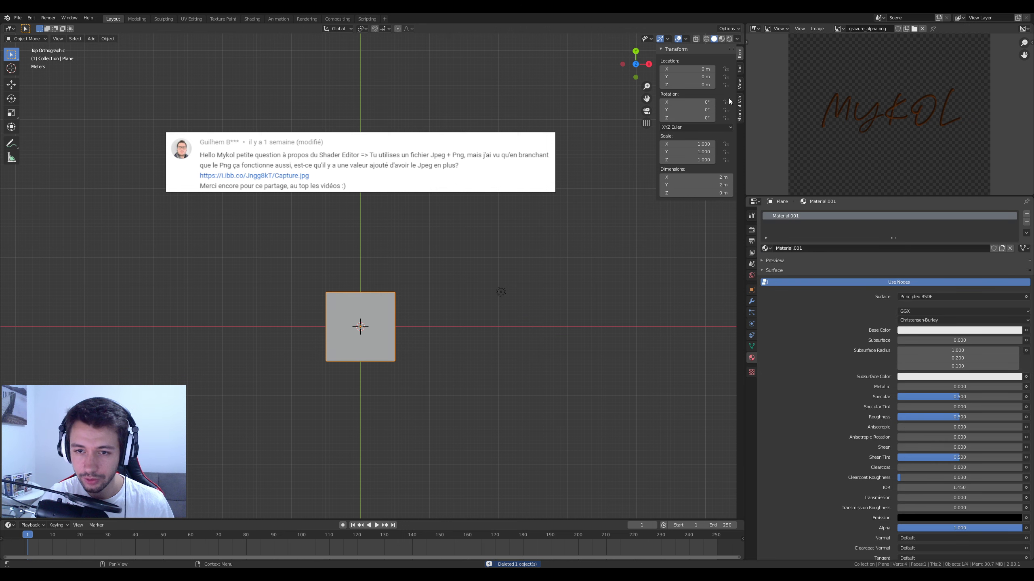
click(758, 33)
click(519, 84)
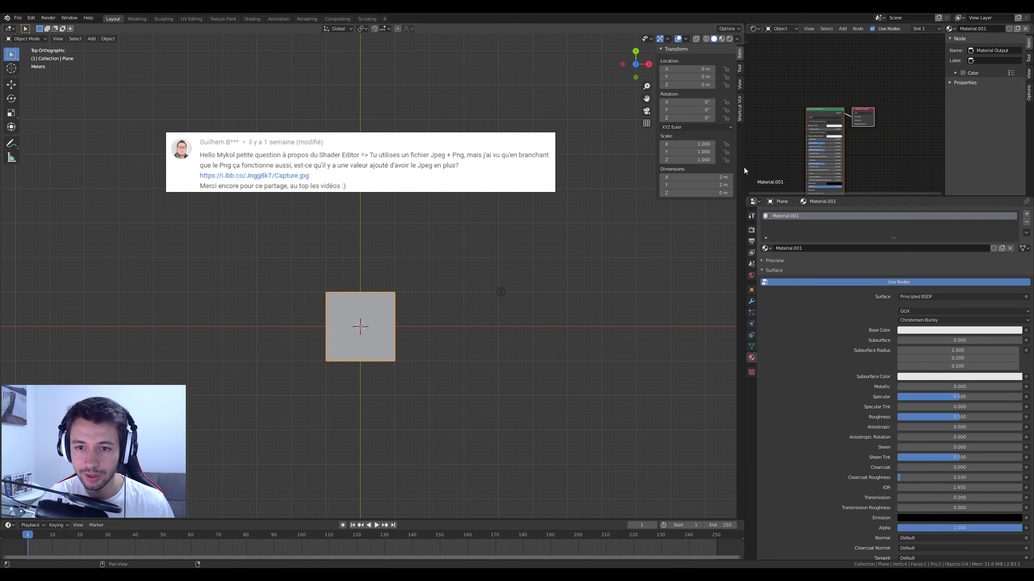
drag(744, 162, 605, 163)
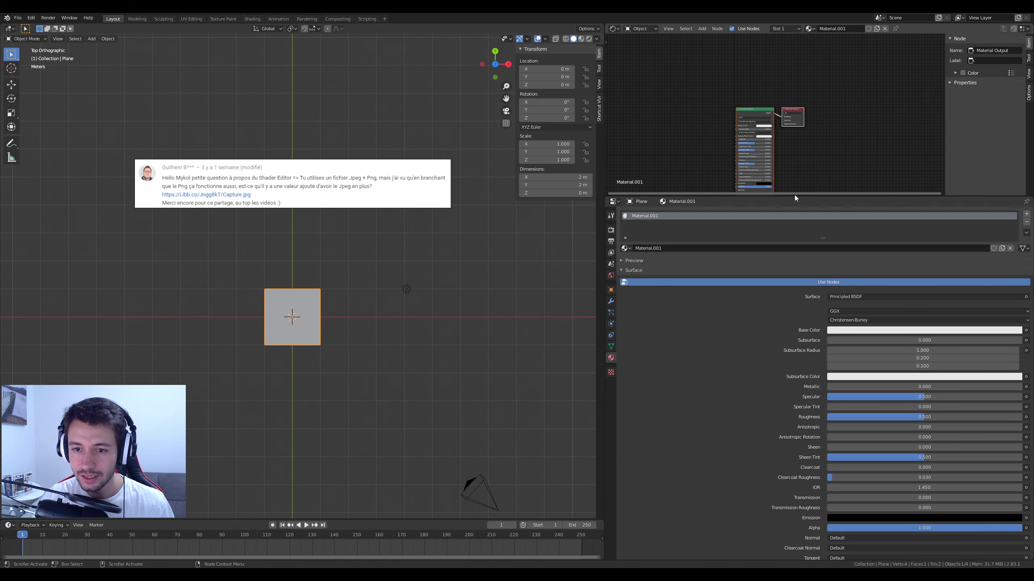
drag(796, 197, 770, 392)
Step: Add an Image Texture node using gravure_bois.jpg and connect its Color output to the Principled BSDF's Base Color
scroll(731, 272, up, 7)
middle_drag(746, 291, 858, 203)
key(shift+a)
click(748, 179)
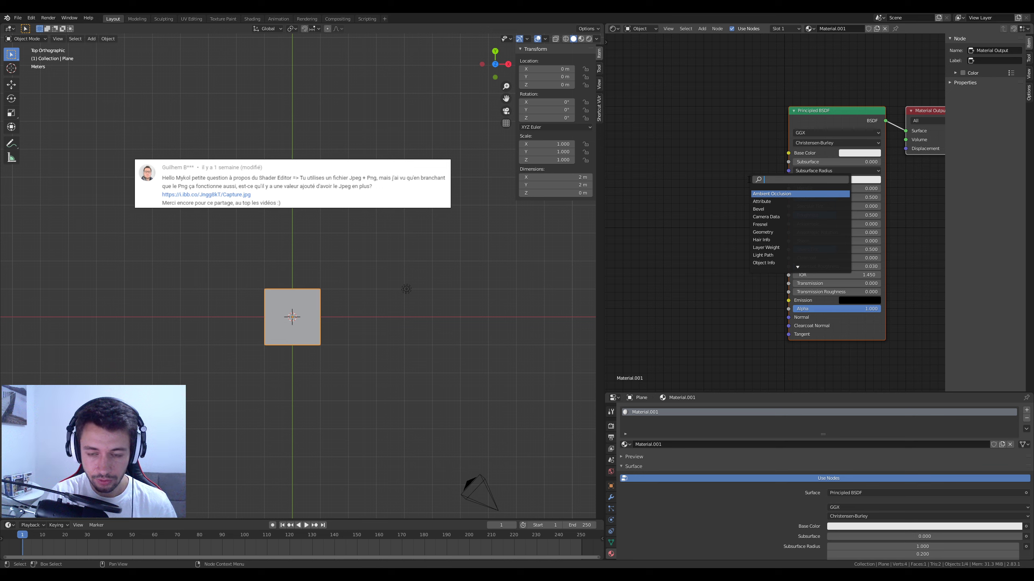
text(i)
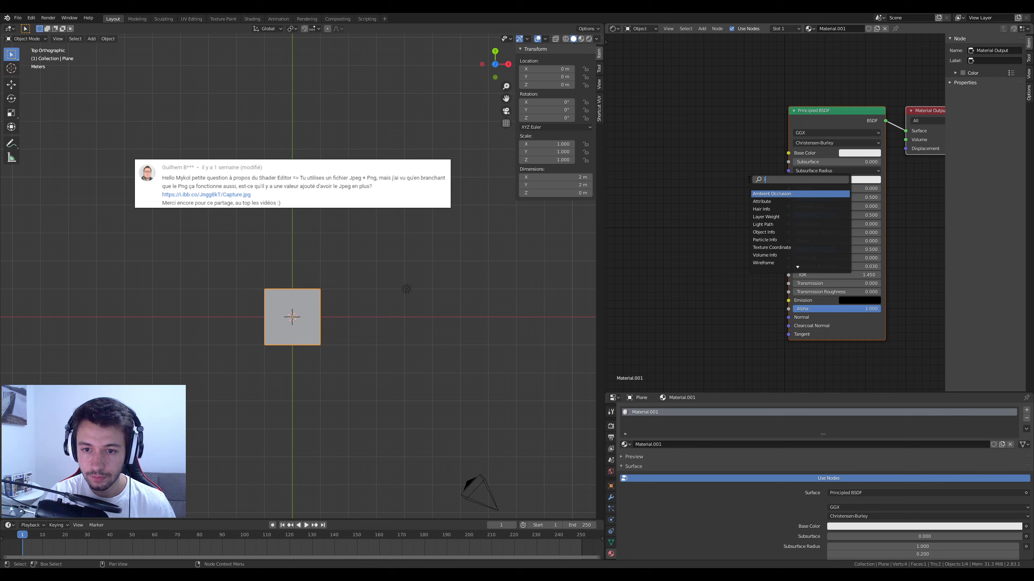
text(ma)
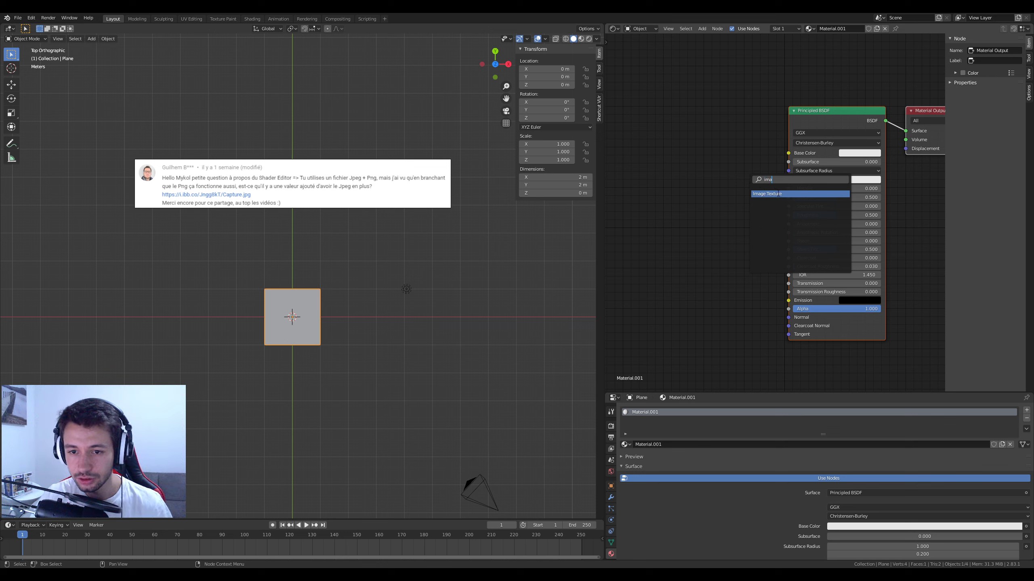
click(778, 194)
click(732, 154)
drag(731, 153, 788, 153)
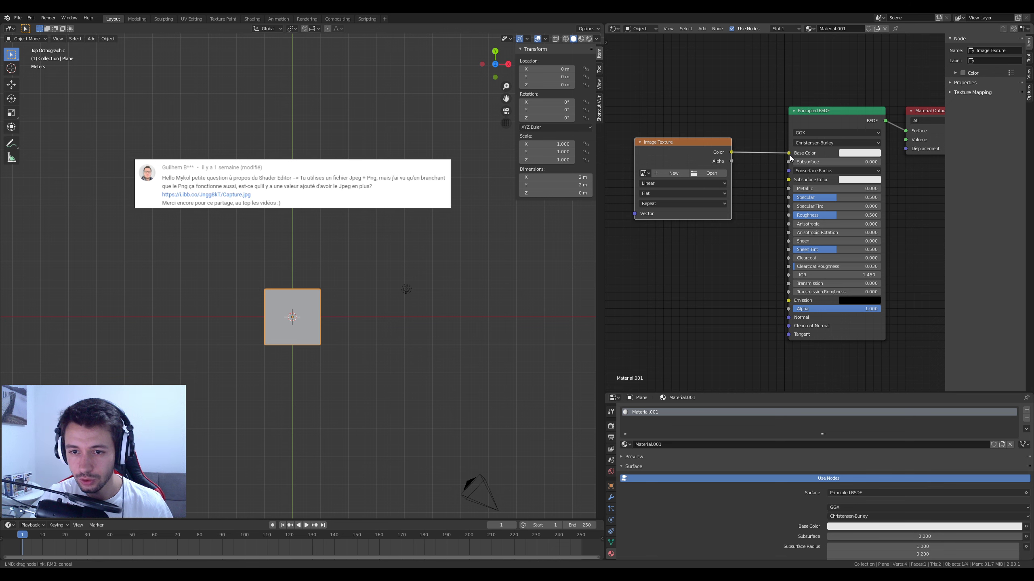
click(644, 173)
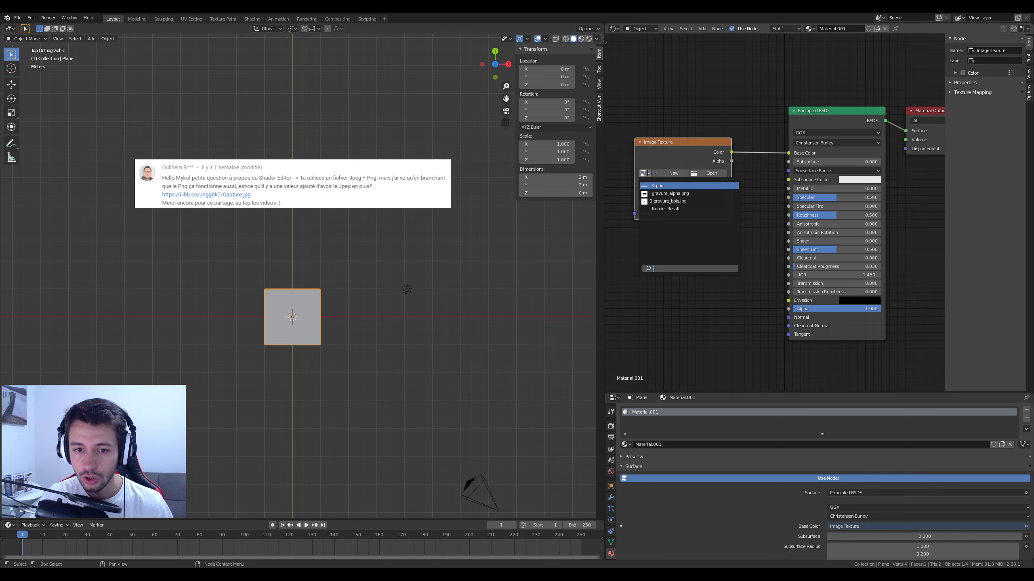
click(679, 201)
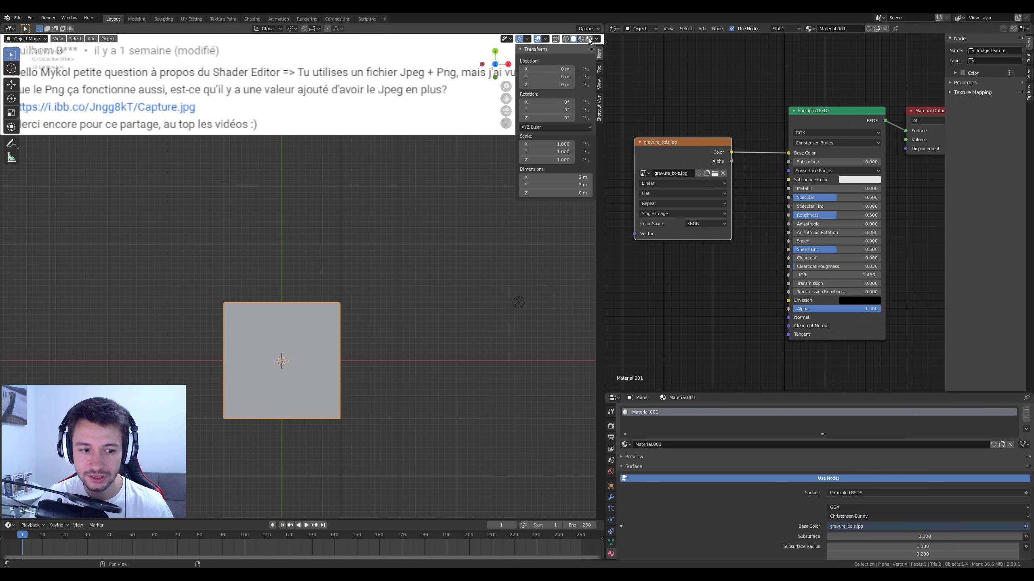
Step: Show the plane in rendered shading with Cycles as the render engine, and frame it closely
click(589, 39)
click(611, 421)
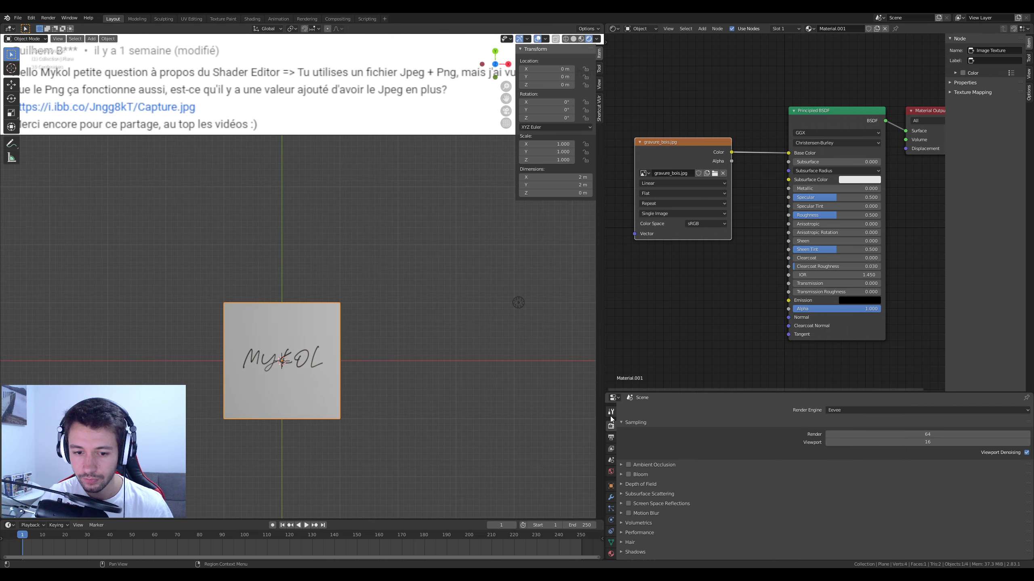
click(835, 410)
click(839, 439)
scroll(310, 401, up, 4)
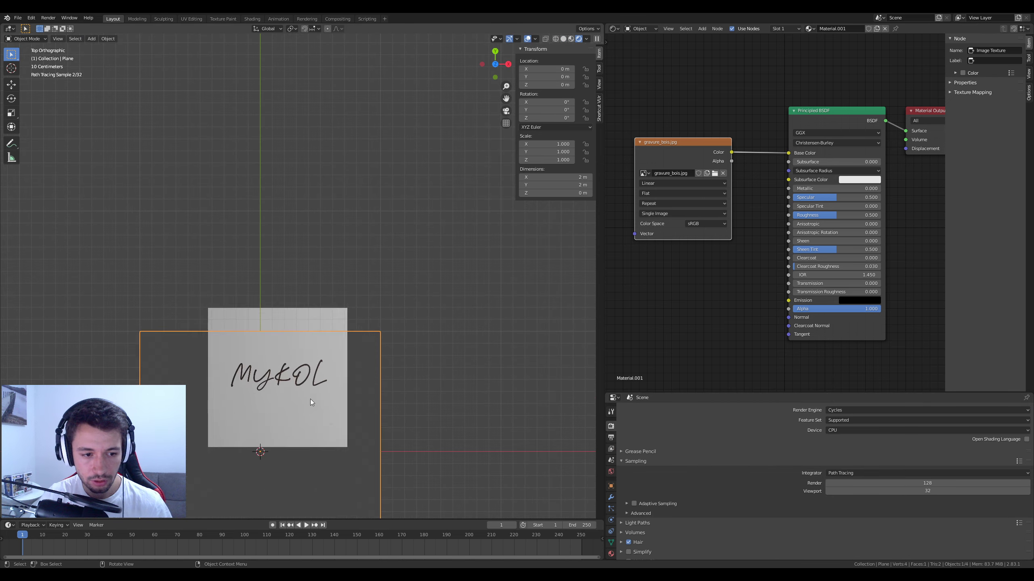
shift+middle_drag(345, 420, 368, 247)
scroll(312, 263, up, 3)
scroll(313, 262, down, 1)
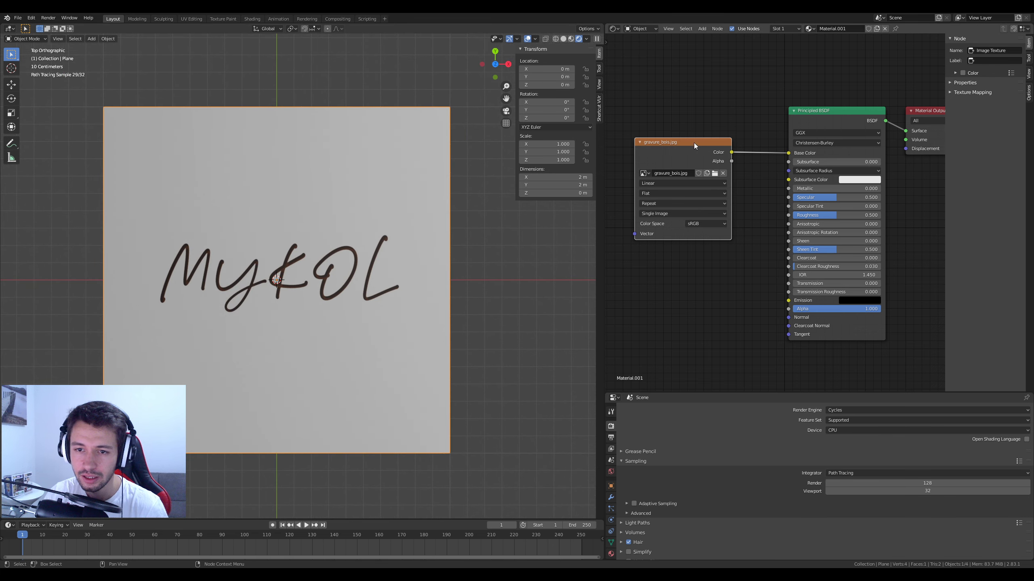
Step: Swap the texture node's image to gravure_alpha.png and set its color space to Non-Color
mouse_move(694, 143)
mouse_down()
mouse_move(695, 127)
mouse_move(684, 126)
mouse_up()
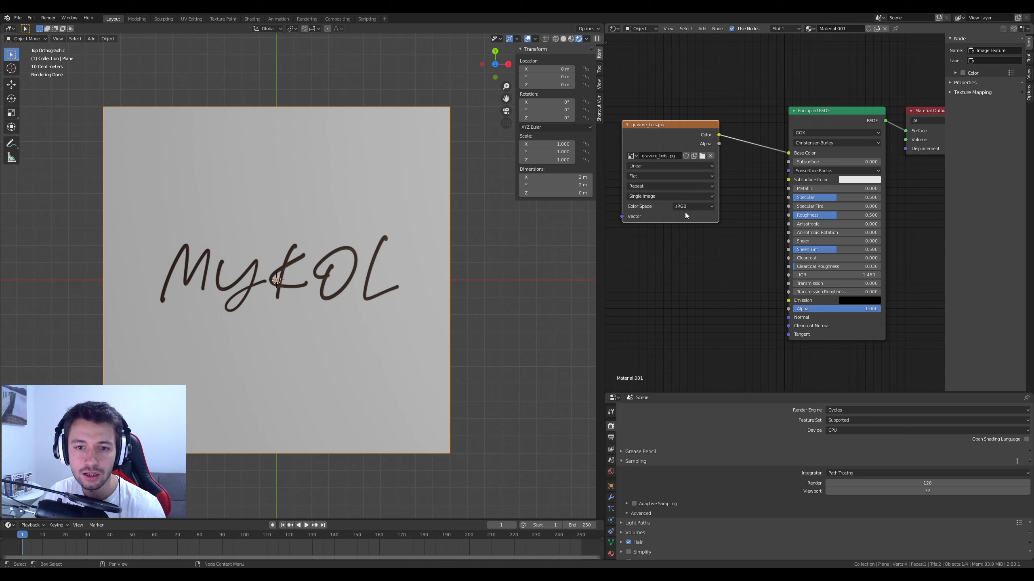
click(631, 155)
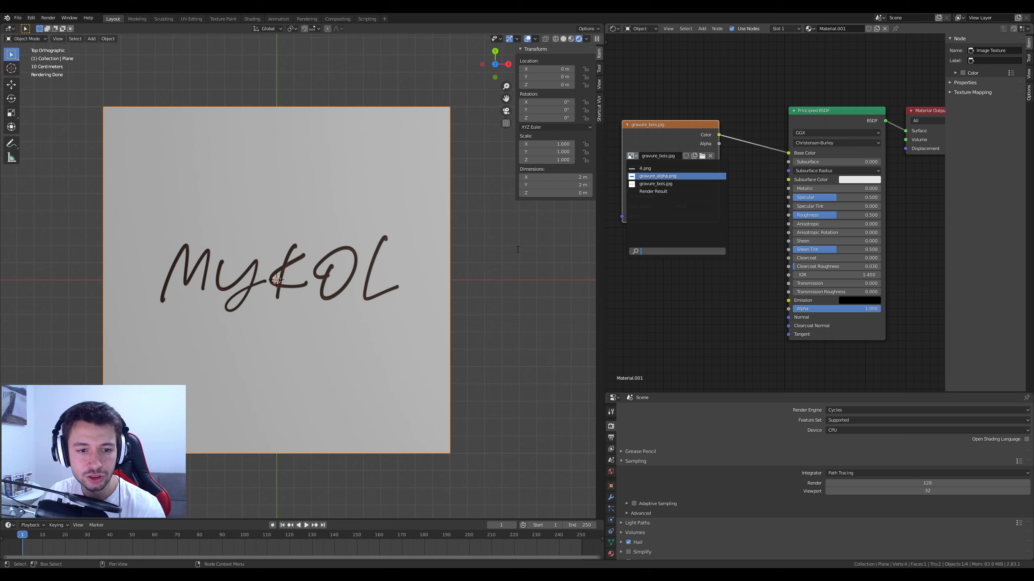
click(631, 155)
click(650, 177)
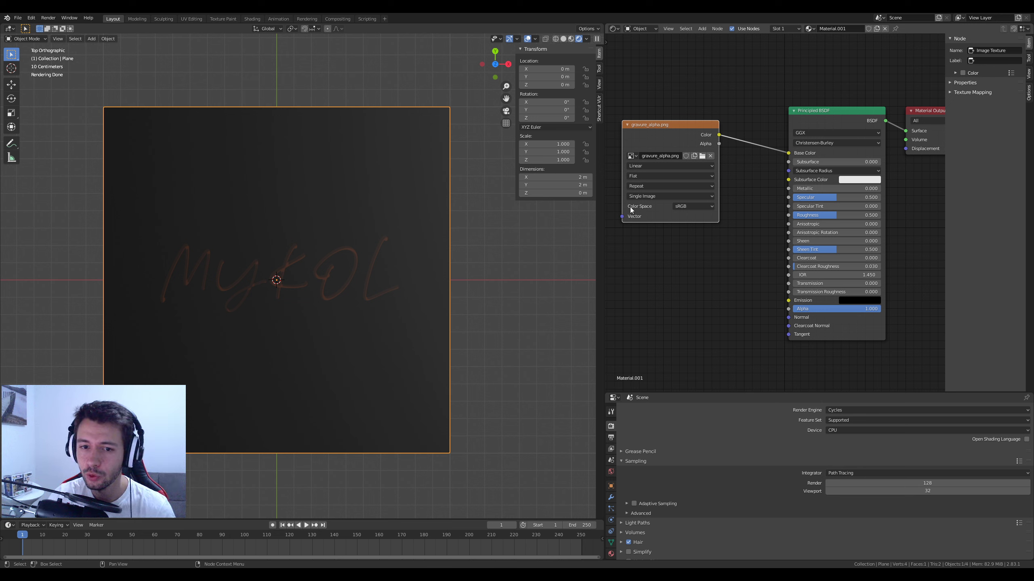
click(692, 207)
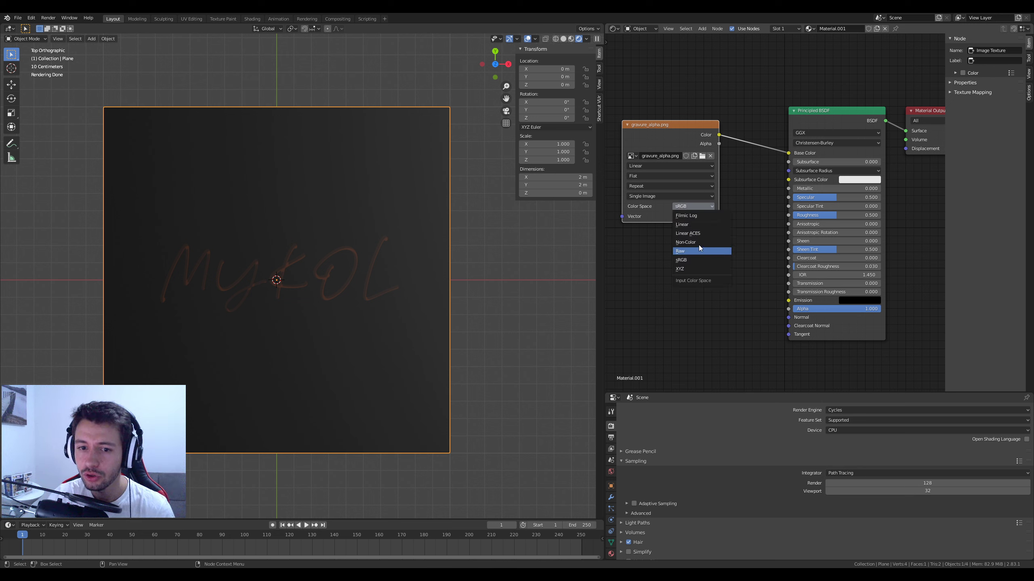
click(687, 206)
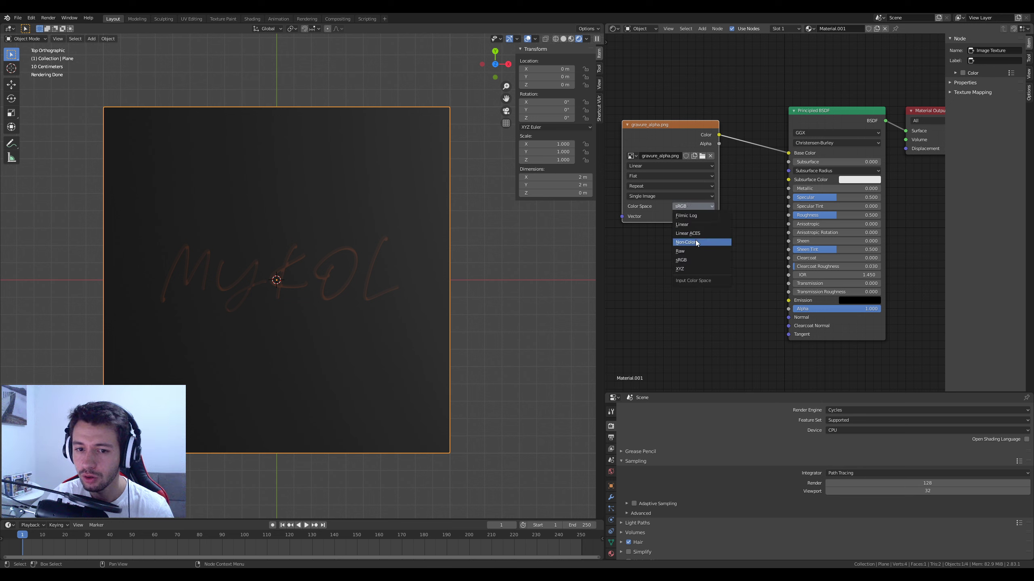
click(695, 240)
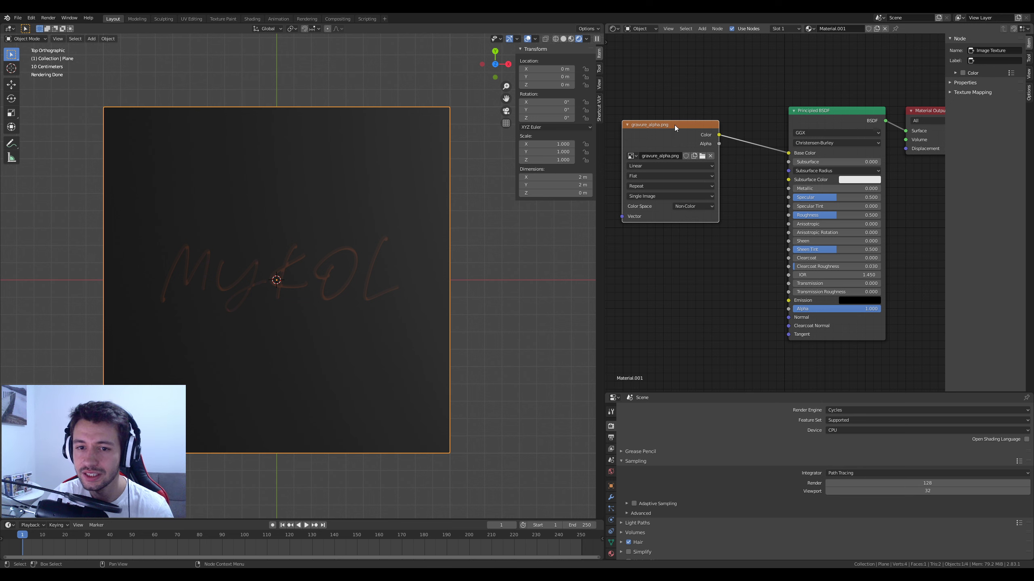
Step: Try feeding the texture's Alpha output into Base Color, and disconnect it again
drag(674, 124, 788, 153)
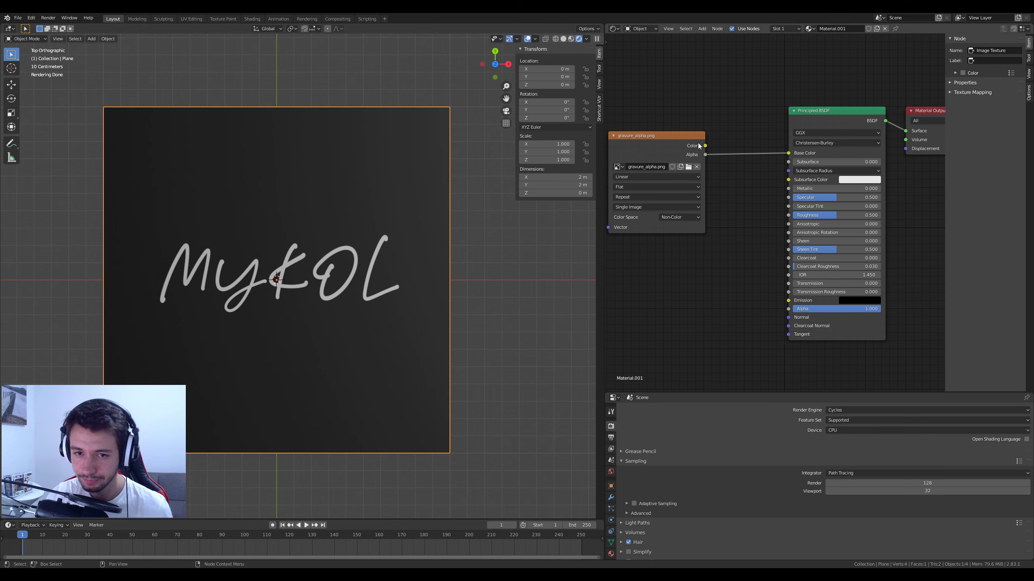
drag(697, 144, 681, 201)
drag(789, 153, 746, 189)
Step: Add a MixRGB node, connecting its Color output to Base Color and the texture's Alpha output to its Fac input
key(shift+a)
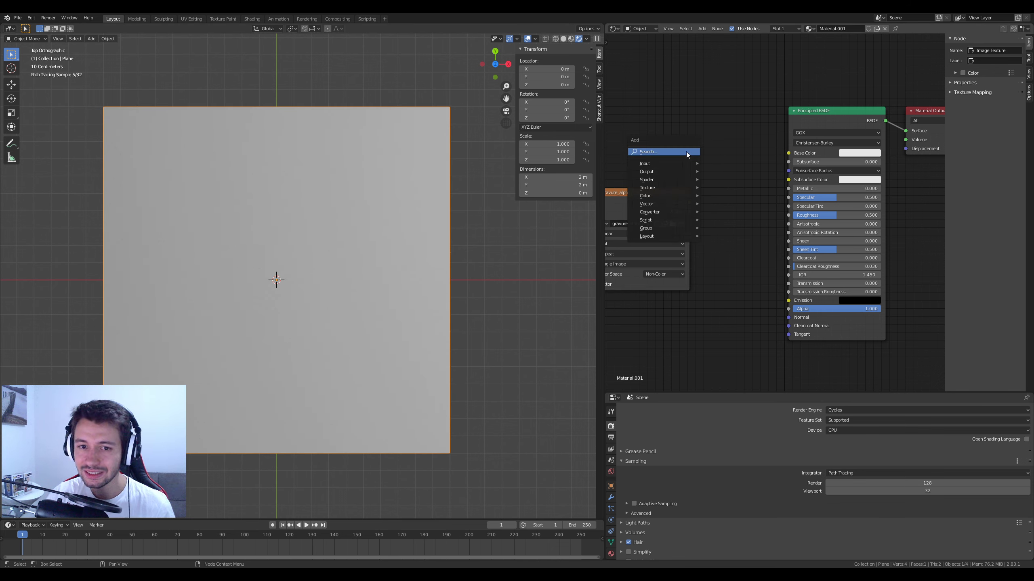
click(686, 152)
text(mix)
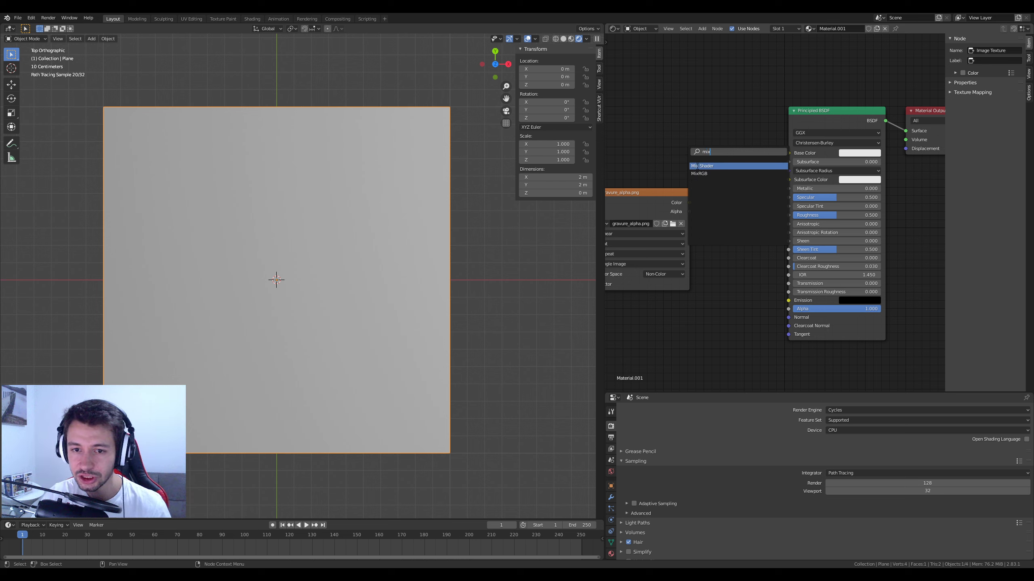
click(698, 174)
click(707, 137)
drag(752, 128, 789, 153)
drag(664, 206, 694, 158)
Step: Set the Mix node's Color1 to blue and Color2 to red, and tidy the texture node's position
click(741, 170)
drag(754, 83, 731, 65)
click(741, 177)
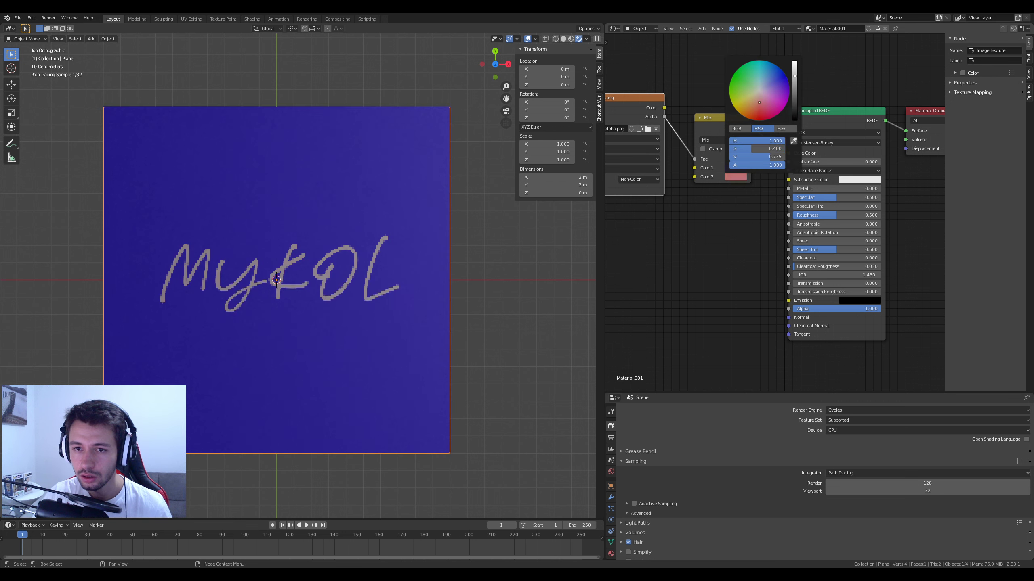
drag(758, 101, 762, 122)
middle_drag(689, 242, 734, 265)
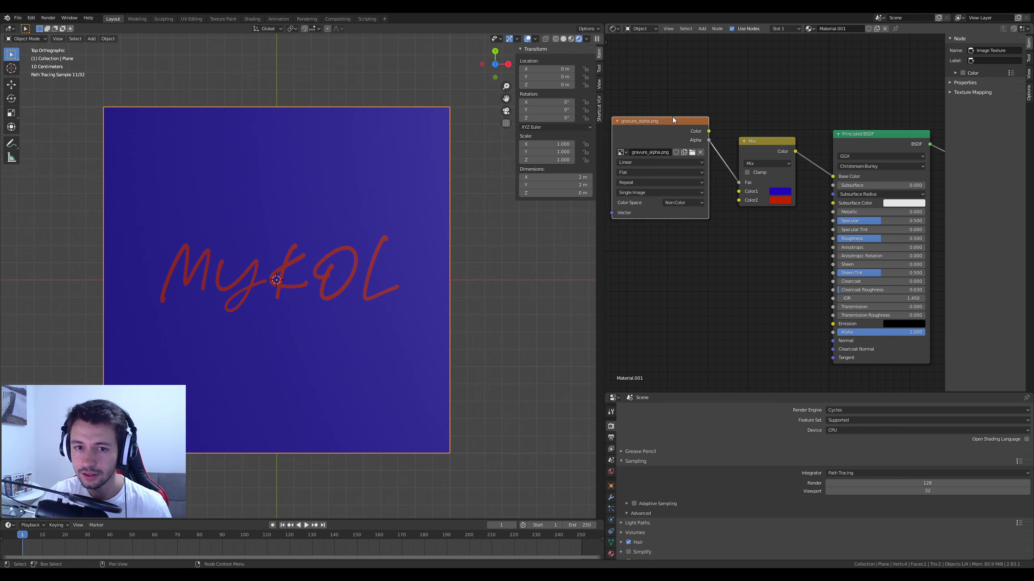
mouse_move(672, 119)
mouse_down()
mouse_move(677, 106)
mouse_move(672, 118)
mouse_move(685, 128)
mouse_up()
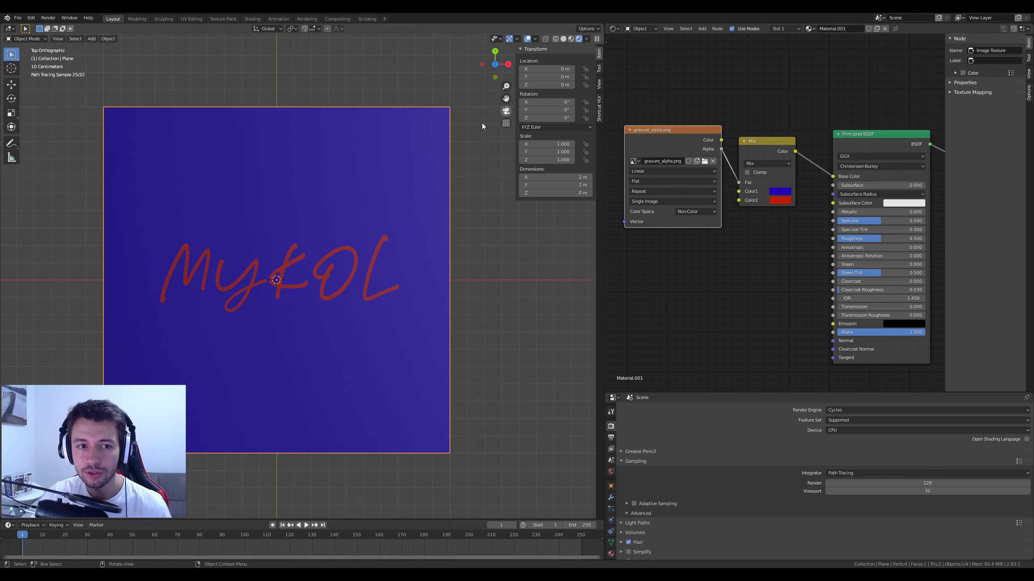
Step: Connect the texture's Color output directly to Base Color and delete the Mix node
scroll(344, 209, down, 5)
scroll(344, 234, up, 3)
scroll(344, 234, down, 7)
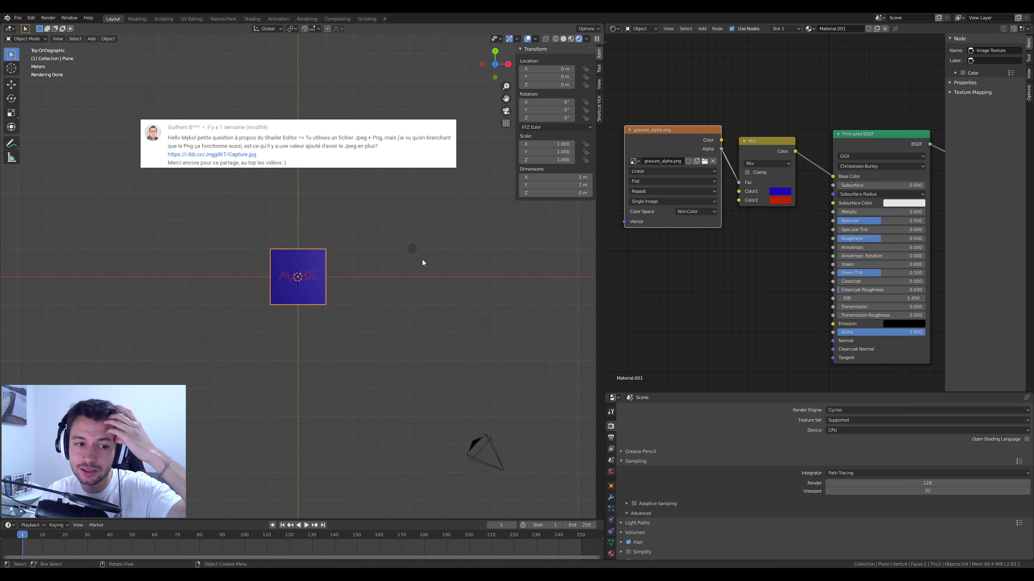
scroll(302, 288, up, 8)
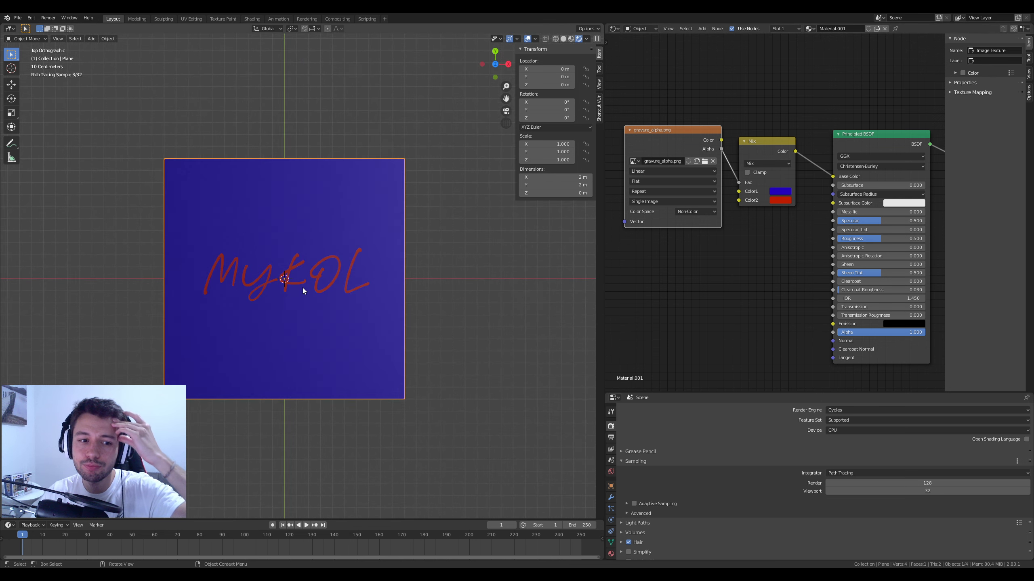
scroll(302, 287, down, 4)
scroll(302, 287, down, 3)
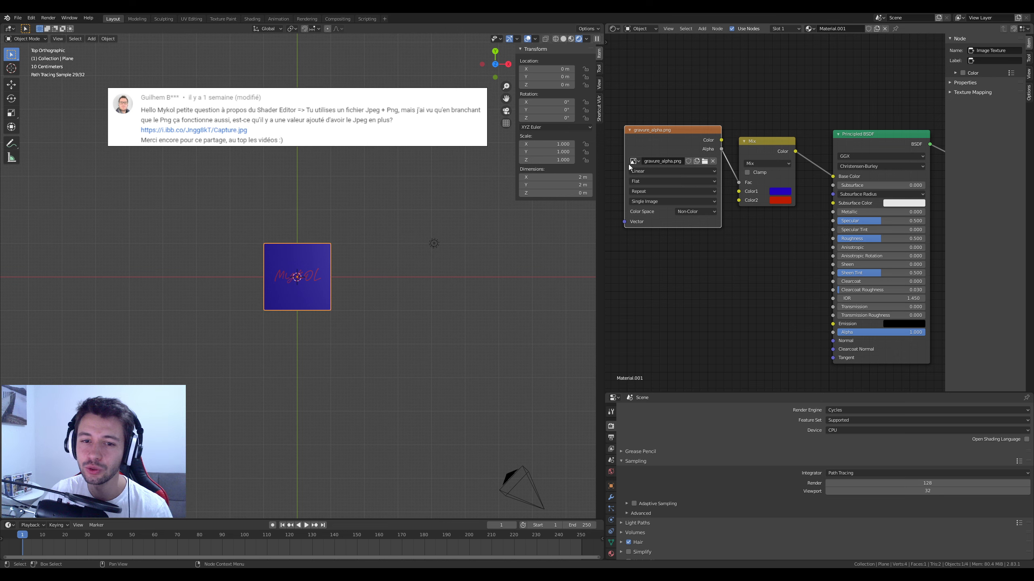
drag(721, 140, 833, 176)
drag(765, 157, 766, 255)
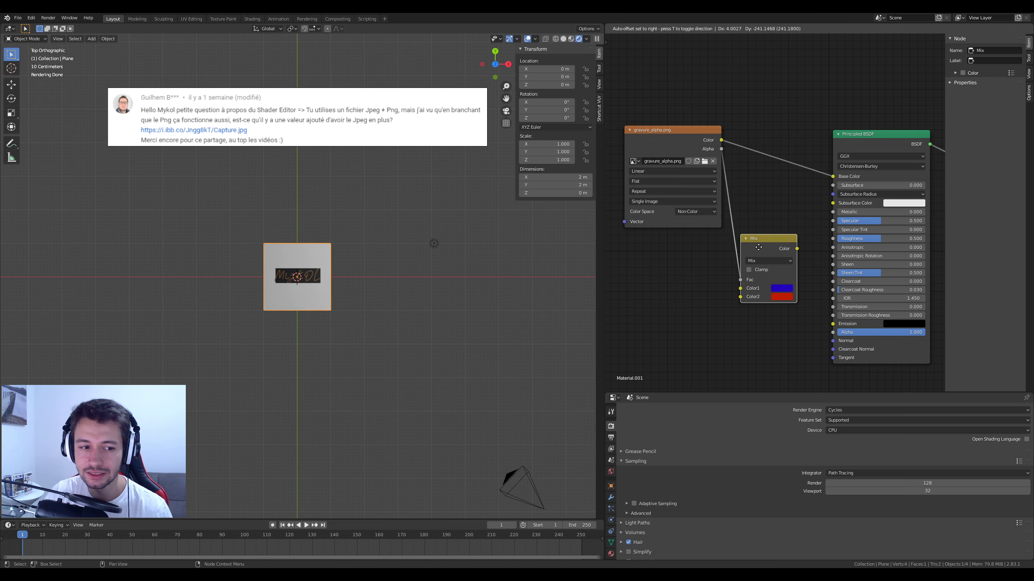
scroll(330, 289, up, 10)
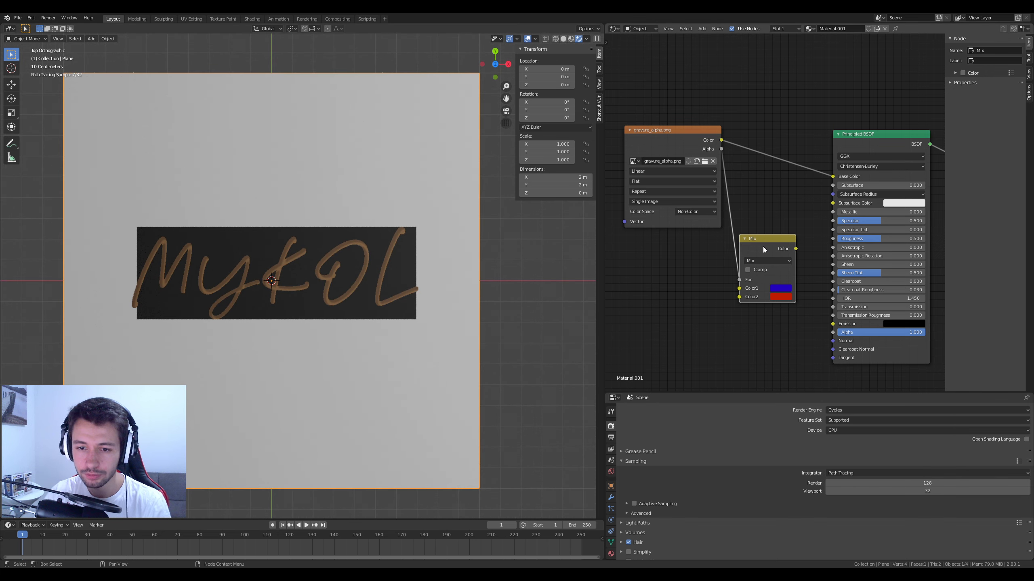
key(x)
Step: Set the gravure_alpha.png texture's color space to sRGB and move its node closer to the Principled BSDF
click(695, 211)
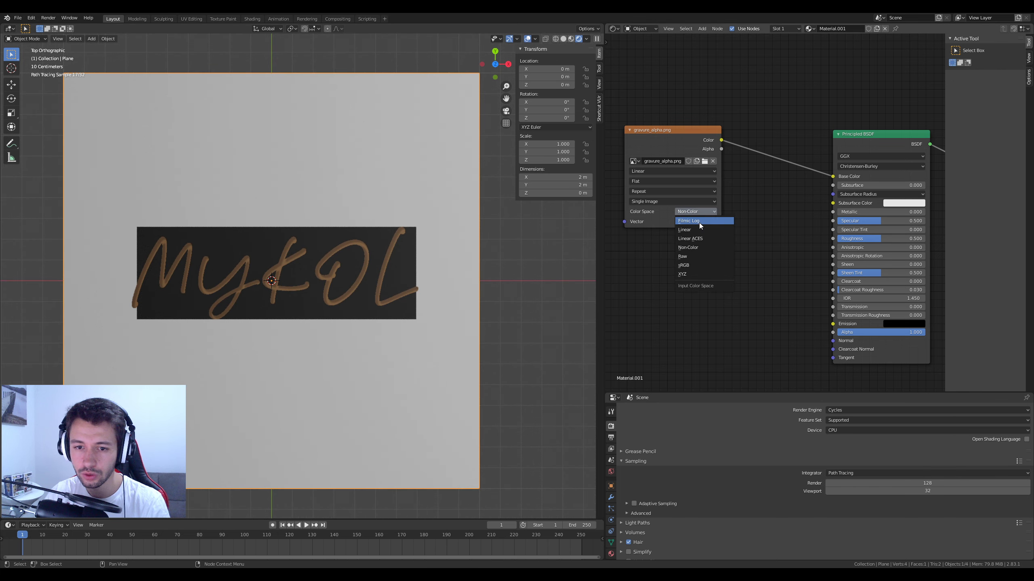
click(693, 265)
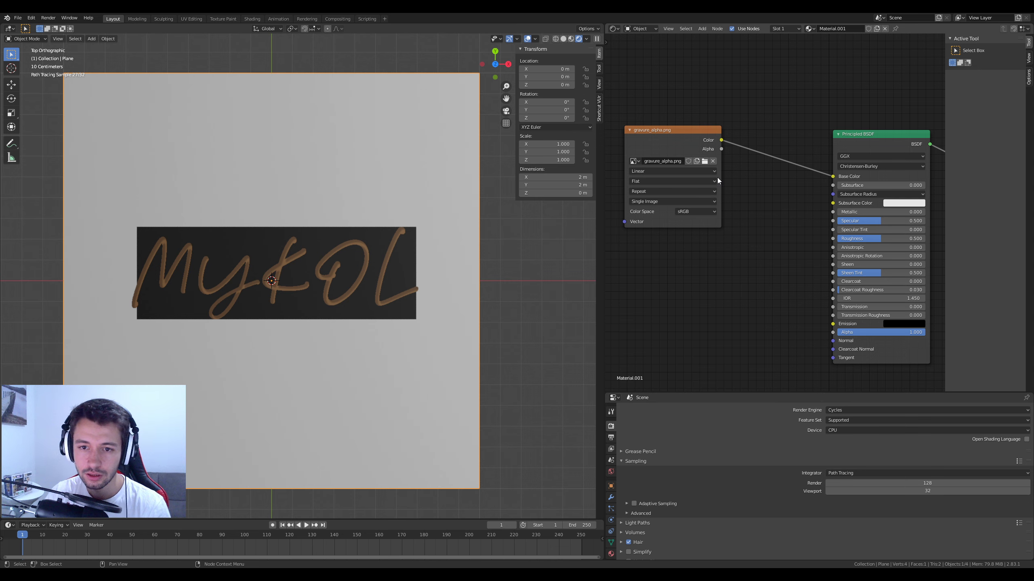
middle_drag(717, 178, 719, 211)
drag(711, 178, 735, 184)
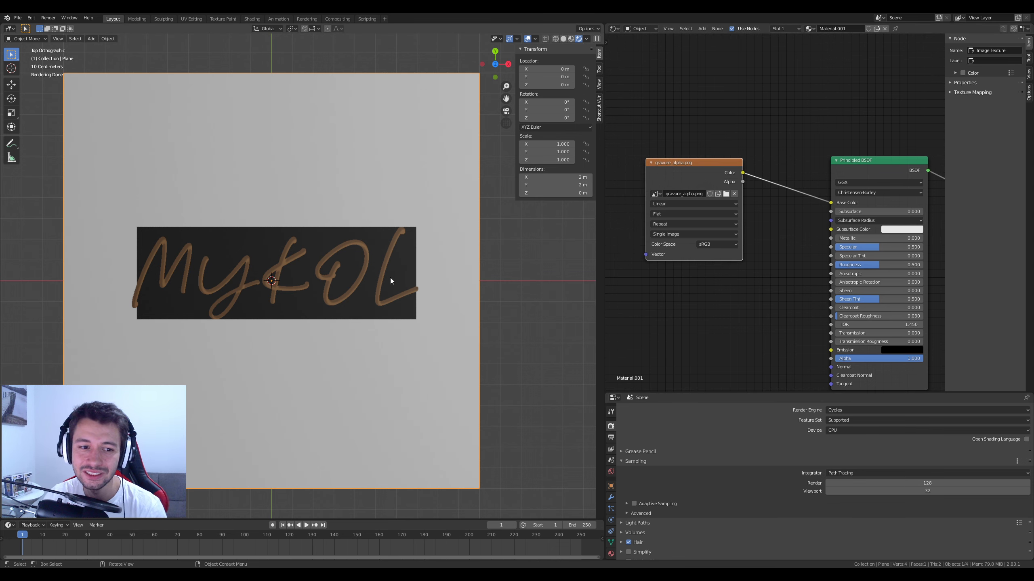
Step: Compare the textures by swapping the Image Texture node to gravure_bois.jpg and back to gravure_alpha.png
click(656, 193)
click(669, 222)
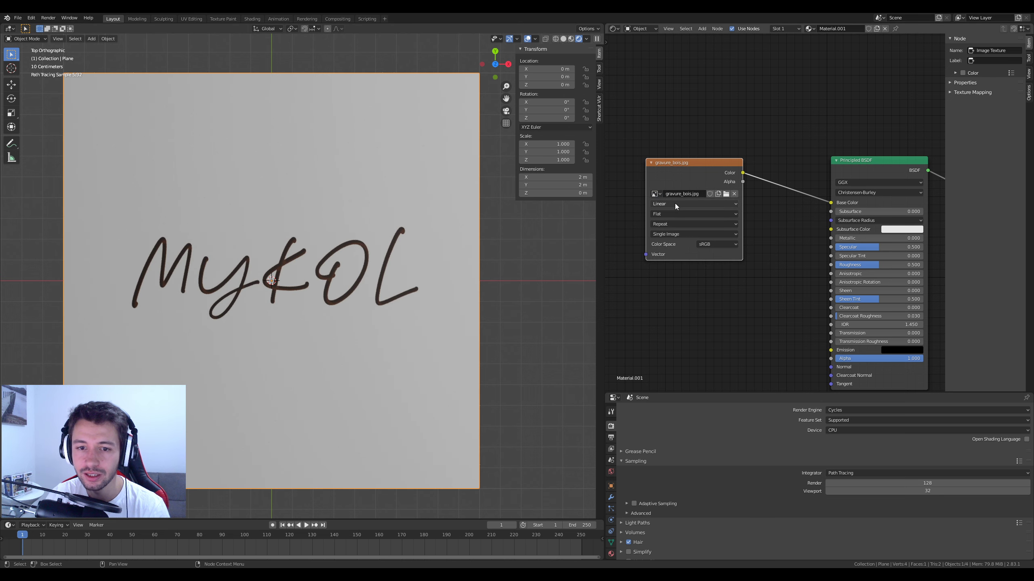
click(659, 194)
click(664, 214)
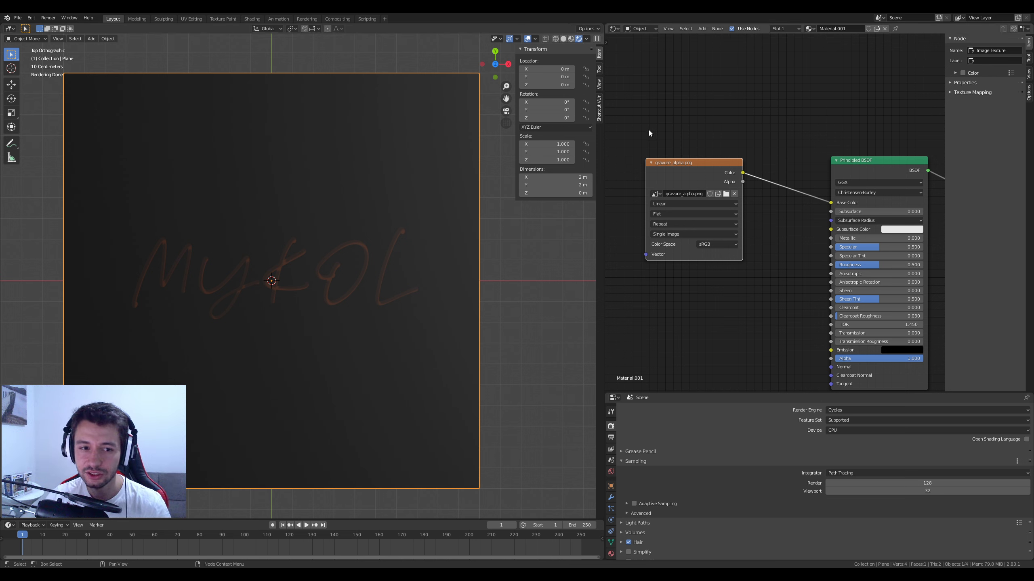
Step: Switch to the Blender window with the dirt path question and examine the grass plane with its bare central strip
mouse_move(229, 575)
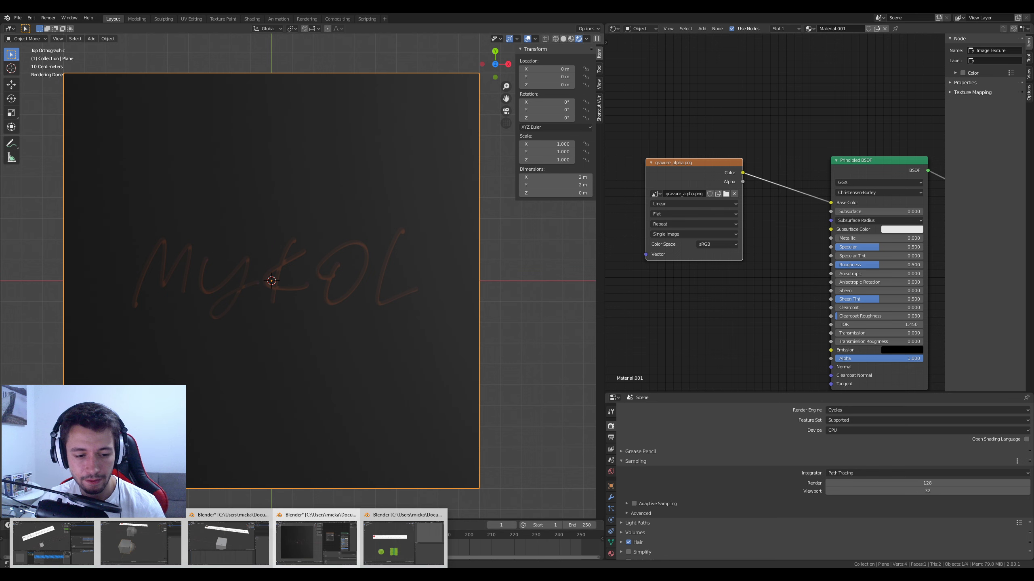
click(418, 526)
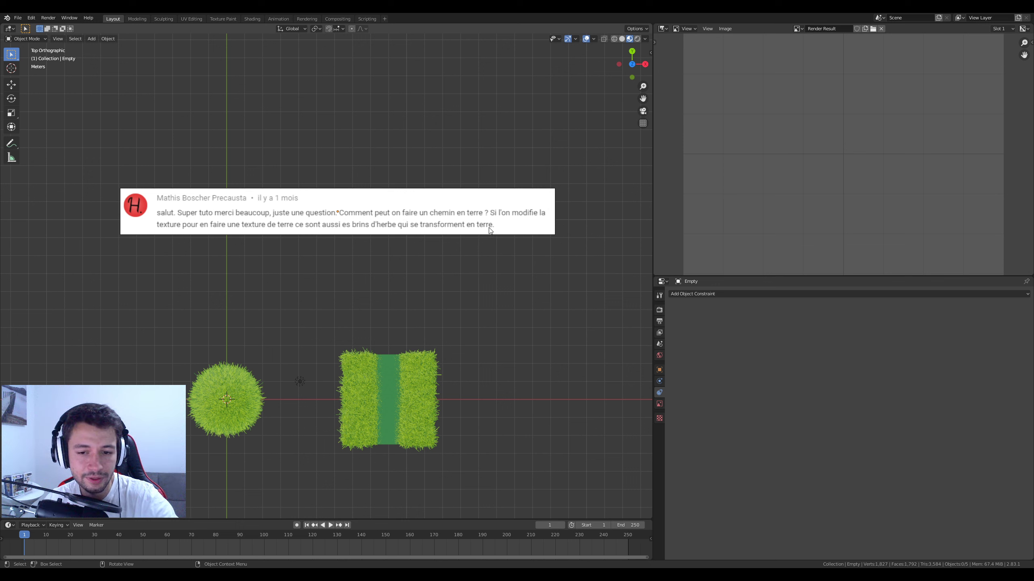
scroll(481, 343, up, 3)
scroll(385, 324, down, 3)
shift+middle_drag(444, 394, 432, 342)
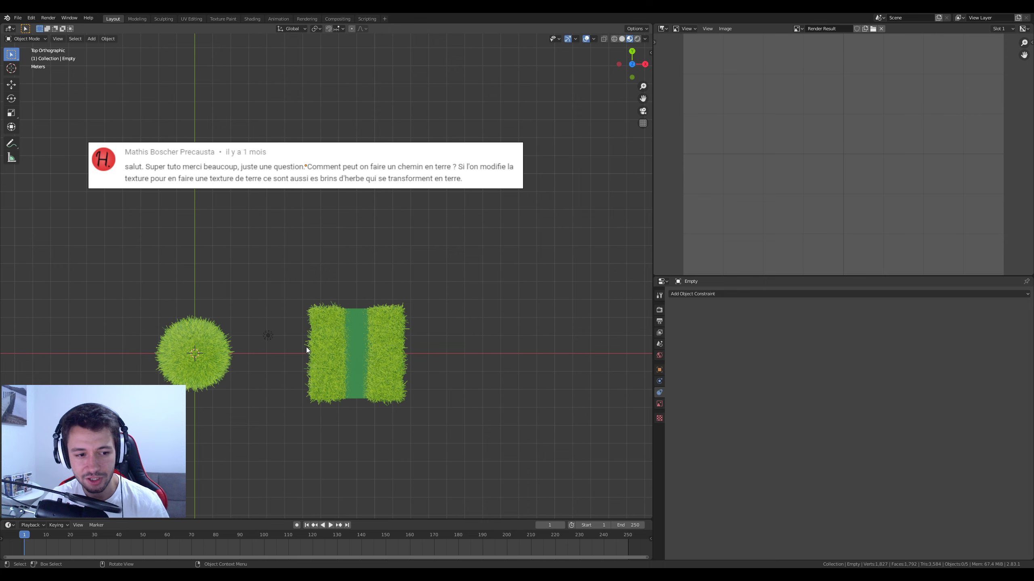
scroll(306, 347, up, 2)
shift+middle_drag(344, 385, 434, 355)
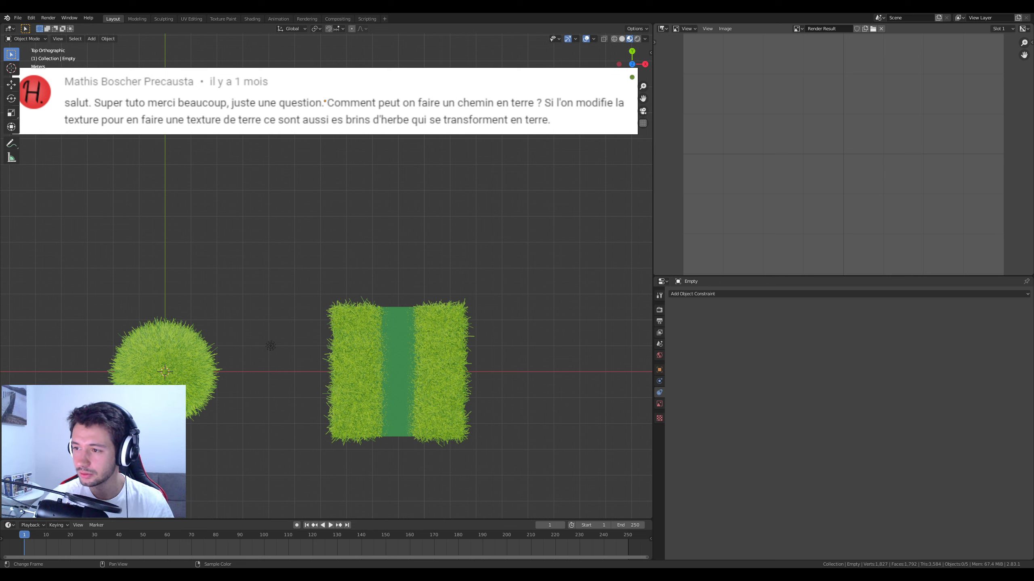
middle_drag(436, 294, 383, 283)
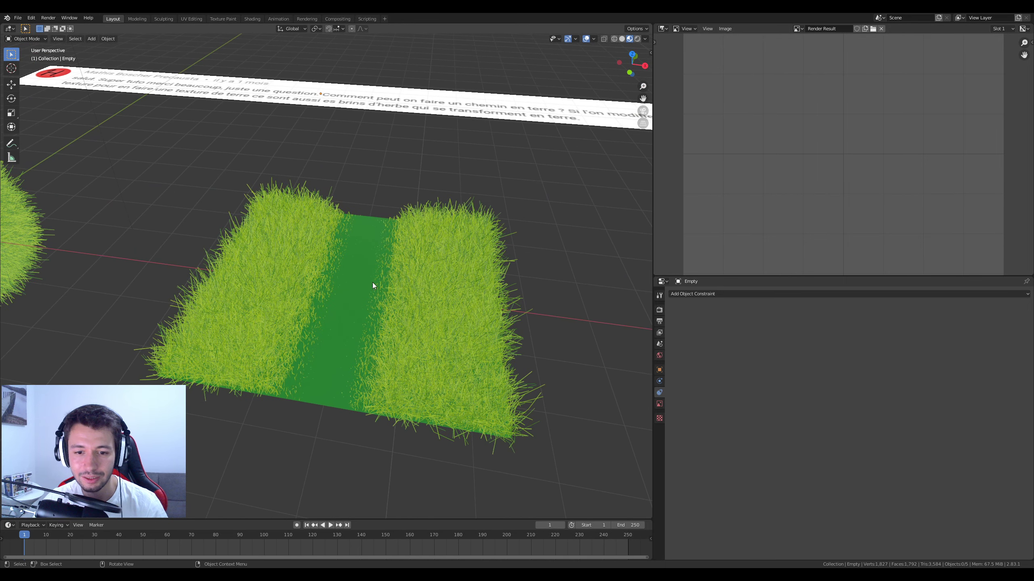
Step: Select the grass plane and rename its material to herbe
click(299, 255)
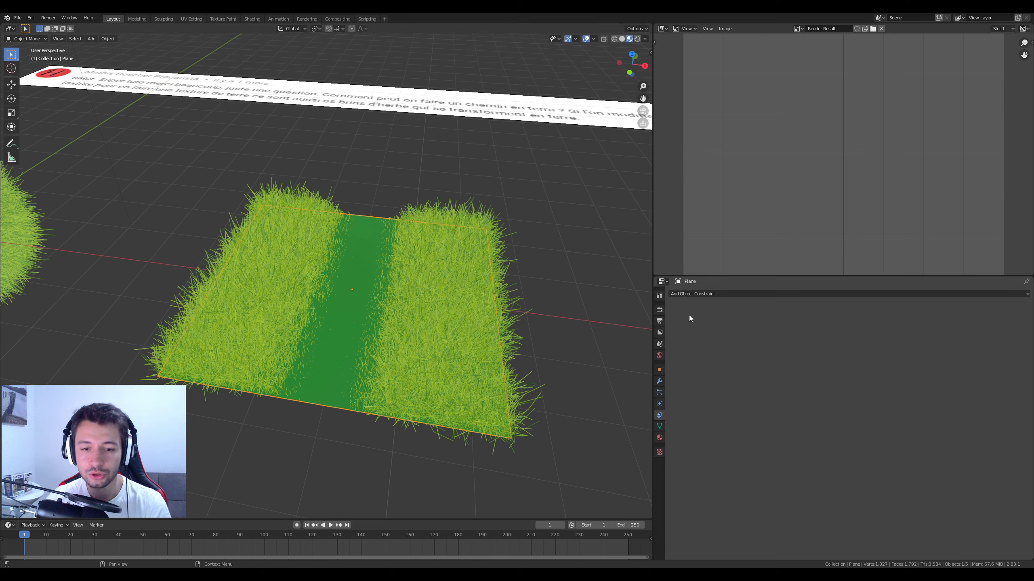
click(659, 438)
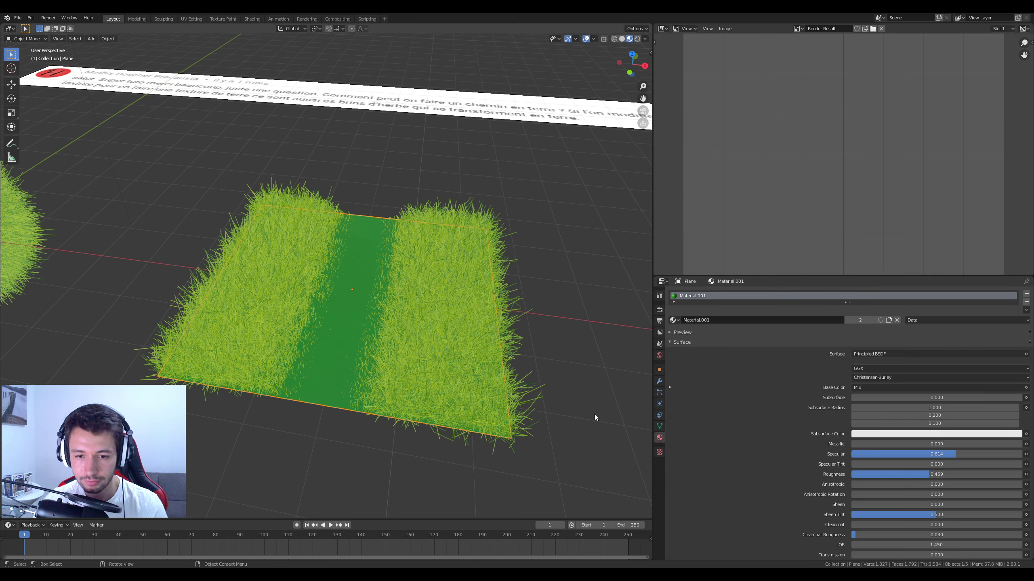
click(719, 320)
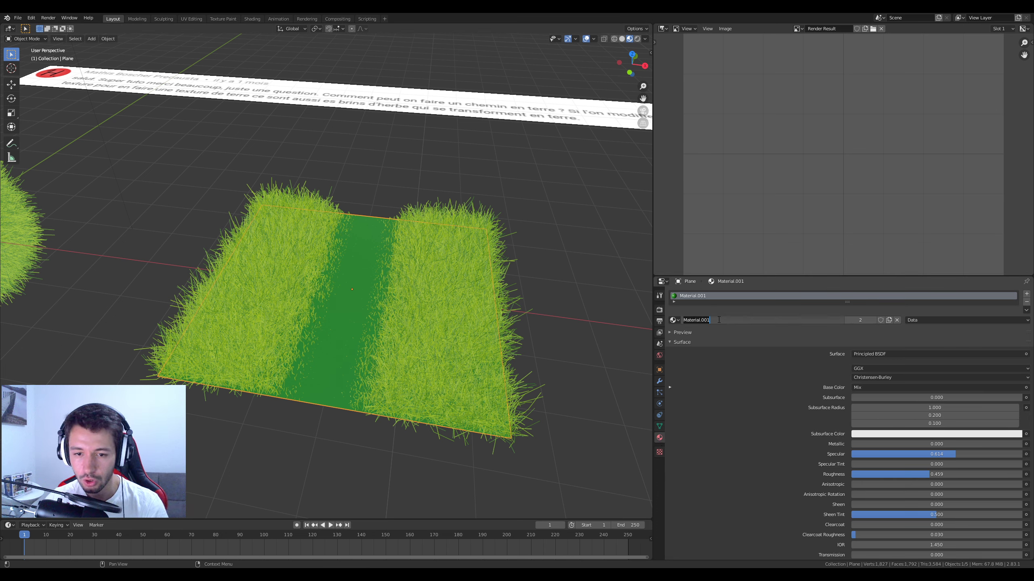
text(herbes)
key(Return)
click(728, 320)
key(BackSpace)
key(Return)
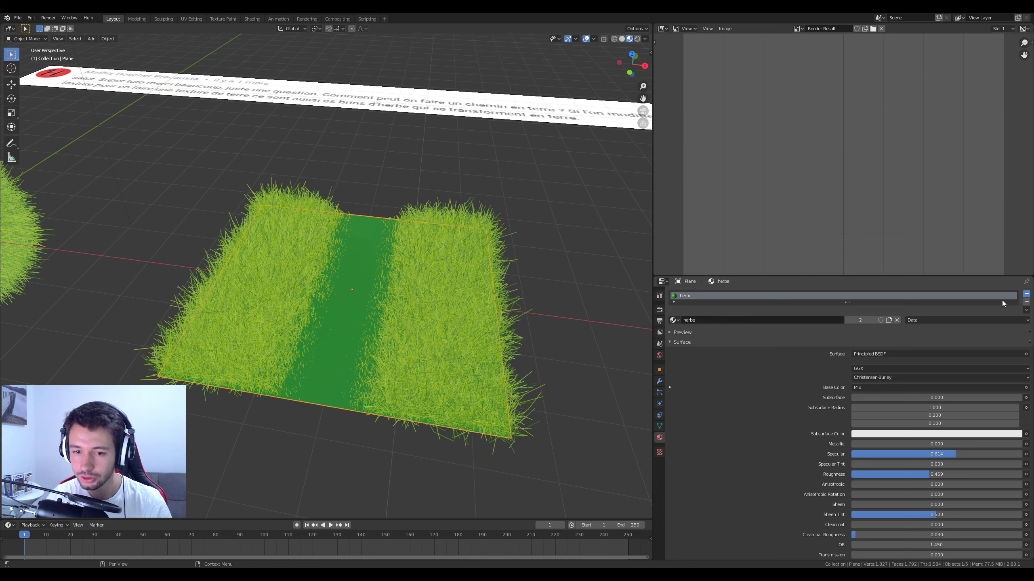
Step: Add a second material slot to the plane with a new material named sol
click(1026, 294)
click(733, 338)
click(738, 338)
text(sol)
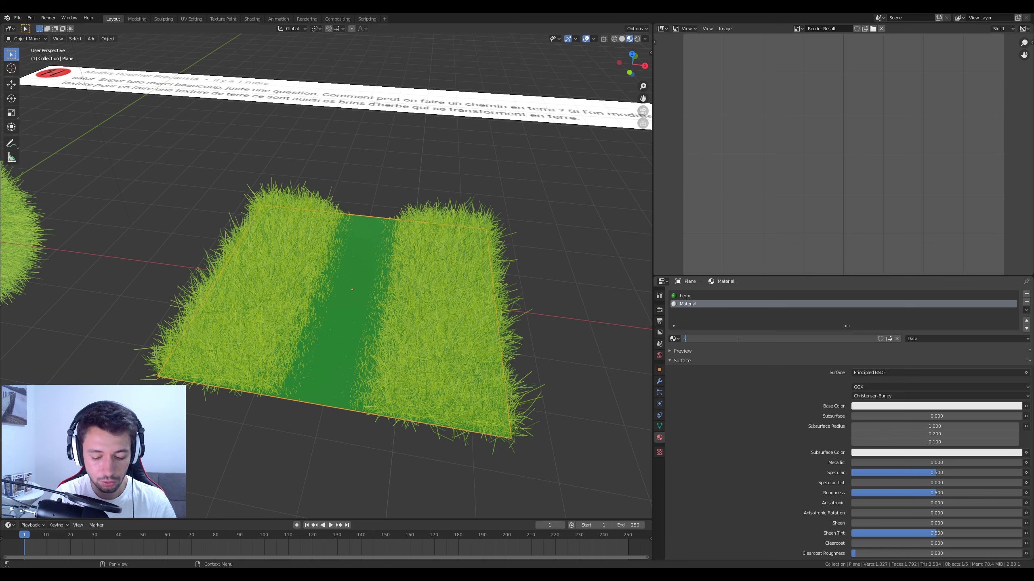
key(Return)
Step: Set the sol material's base color to a dark brown
click(901, 406)
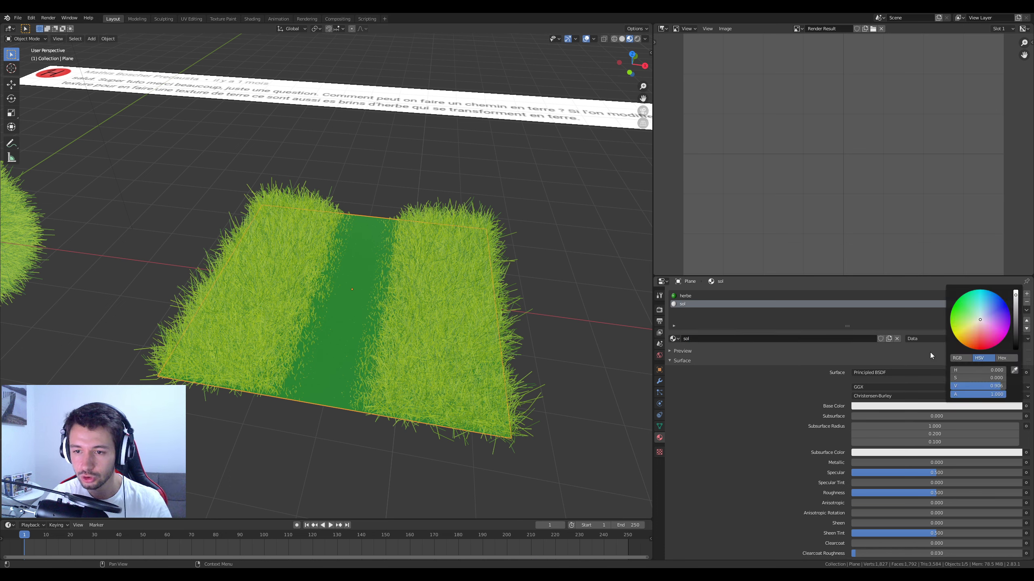
drag(980, 324, 968, 348)
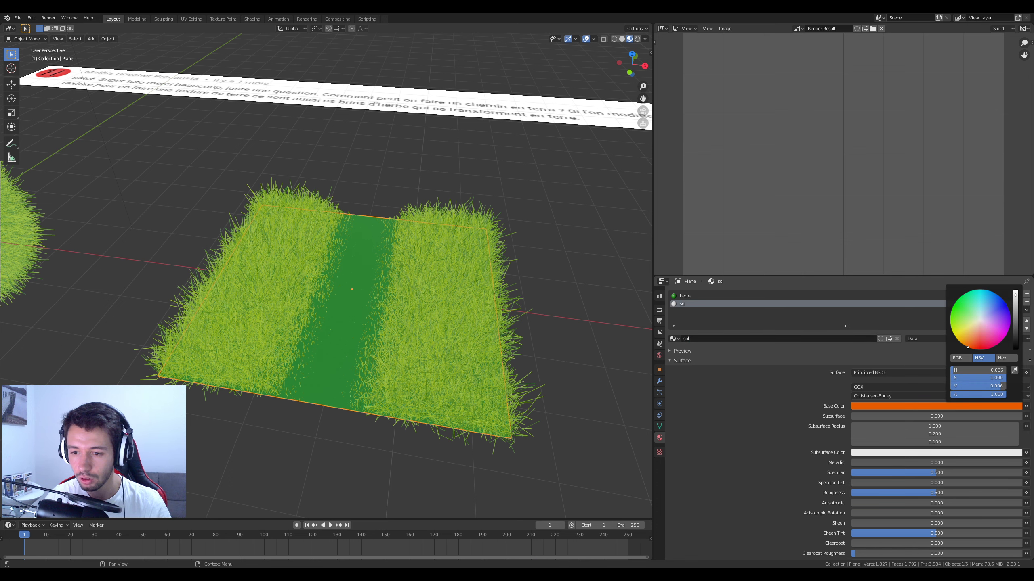
mouse_move(1017, 321)
mouse_down()
mouse_move(1016, 349)
mouse_move(1016, 332)
mouse_up()
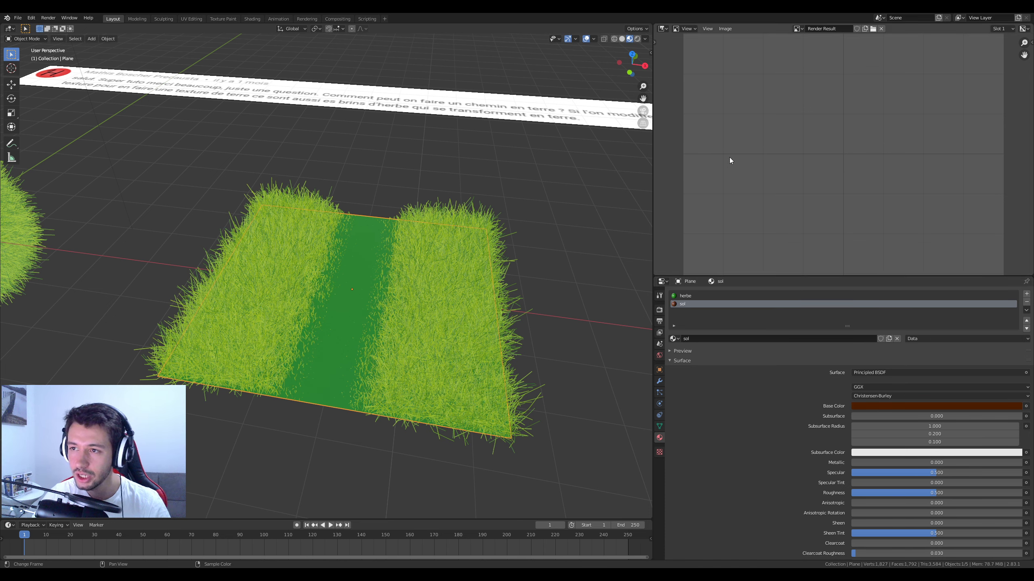
Step: Check which material the plane's hair particle system uses for rendering the grass blades
click(659, 392)
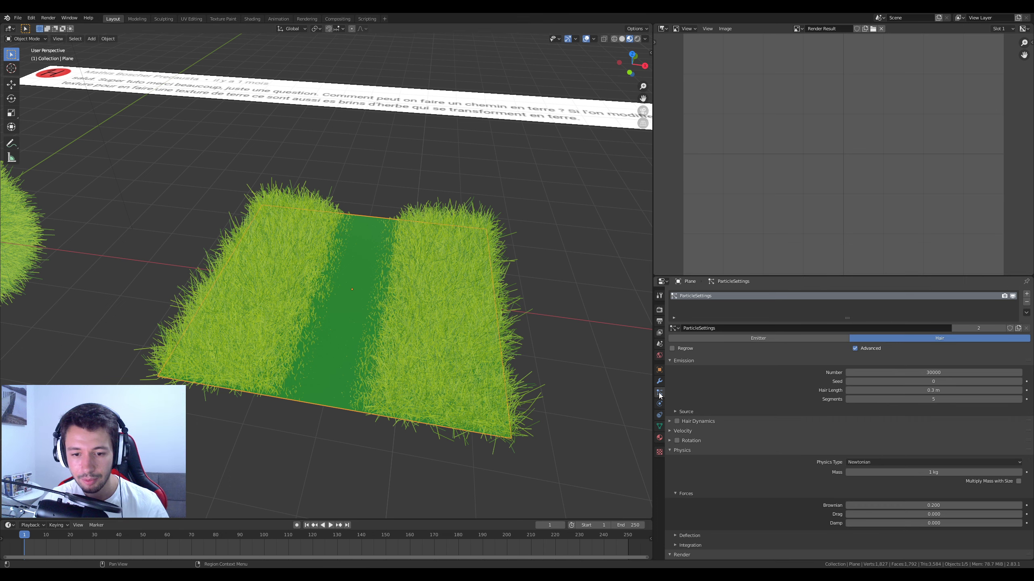
scroll(711, 422, down, 5)
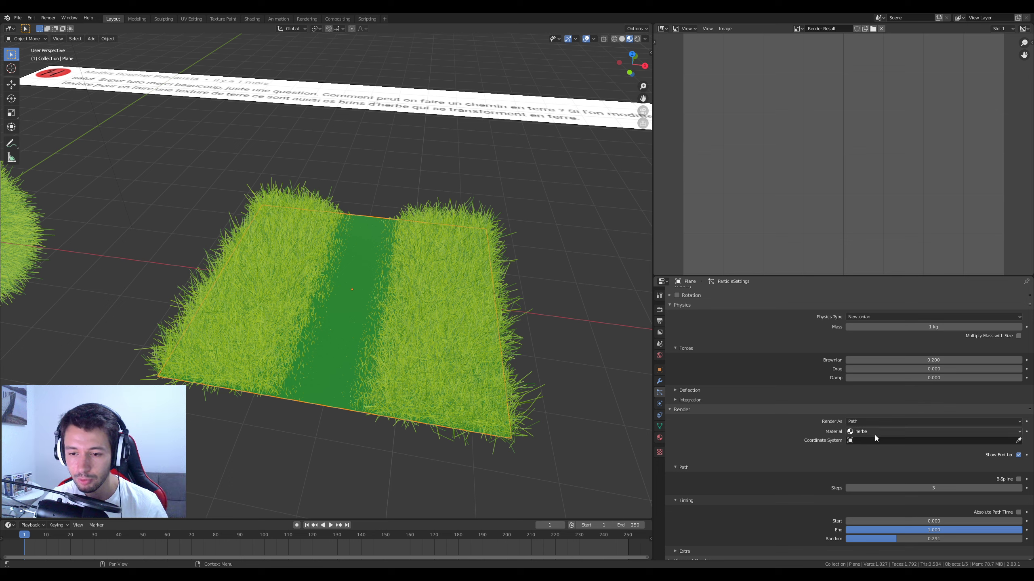
click(863, 432)
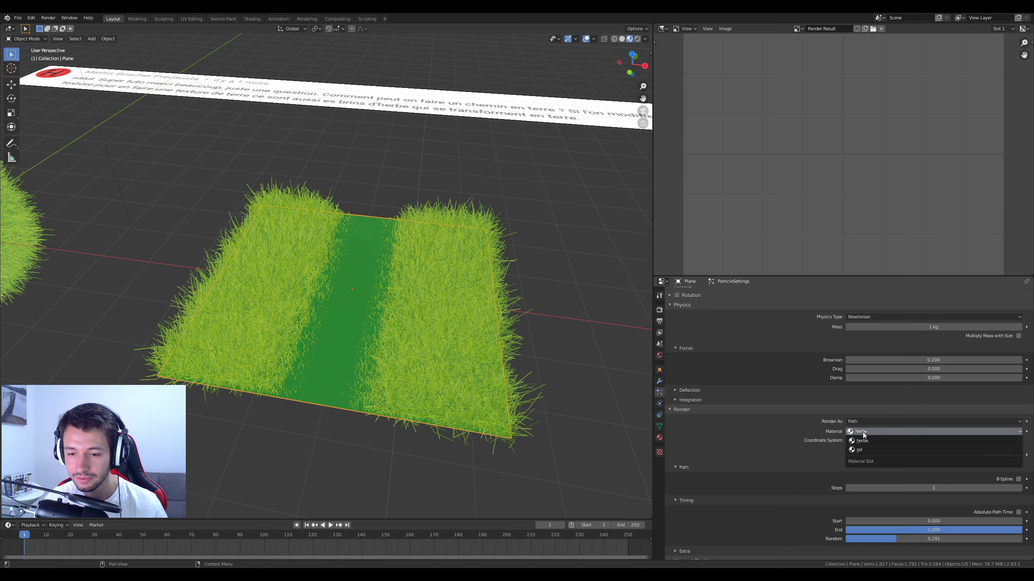
click(863, 433)
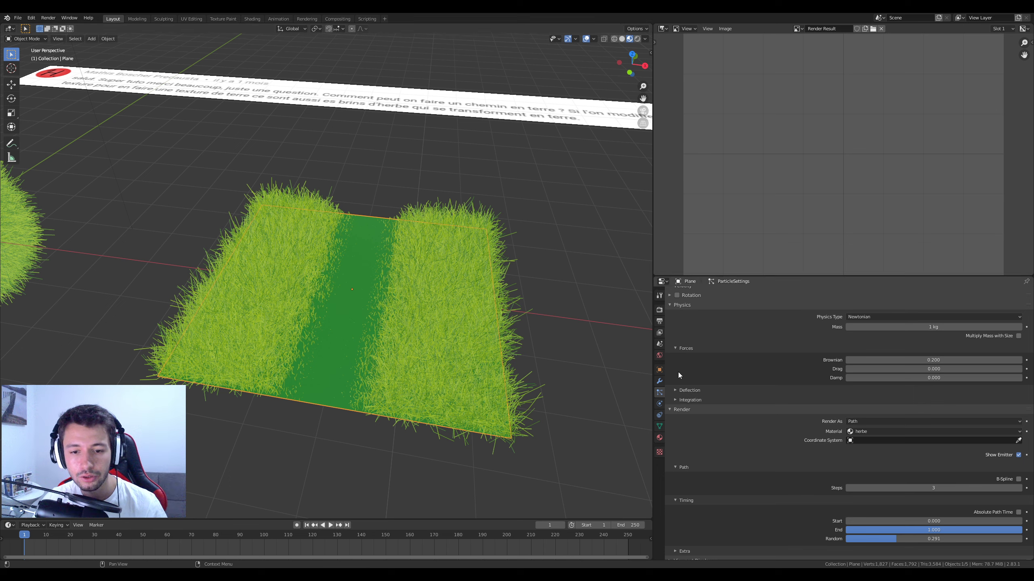
Step: Assign the sol material to all faces of the plane in Edit Mode and return to Object Mode
click(659, 438)
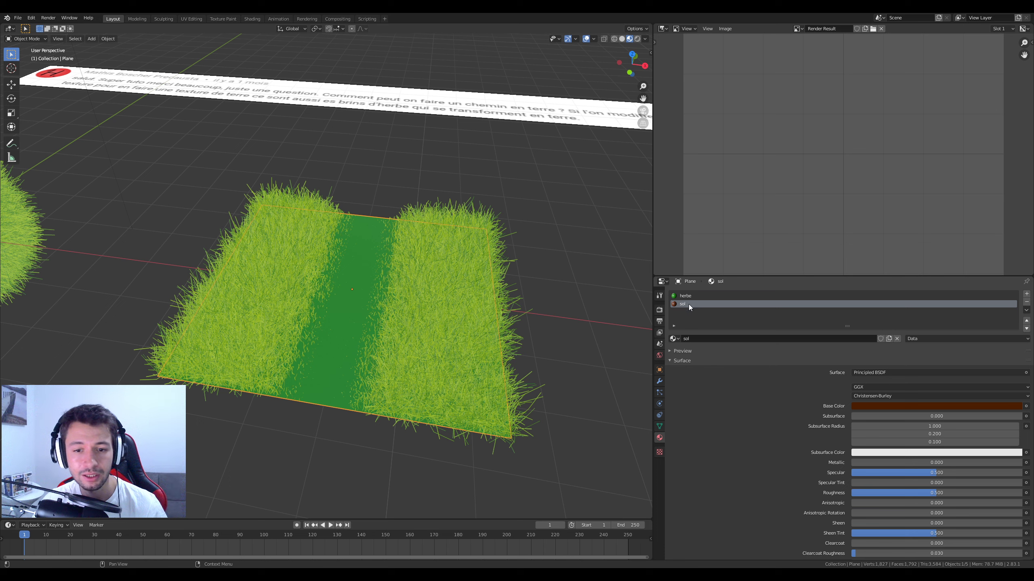
key(Tab)
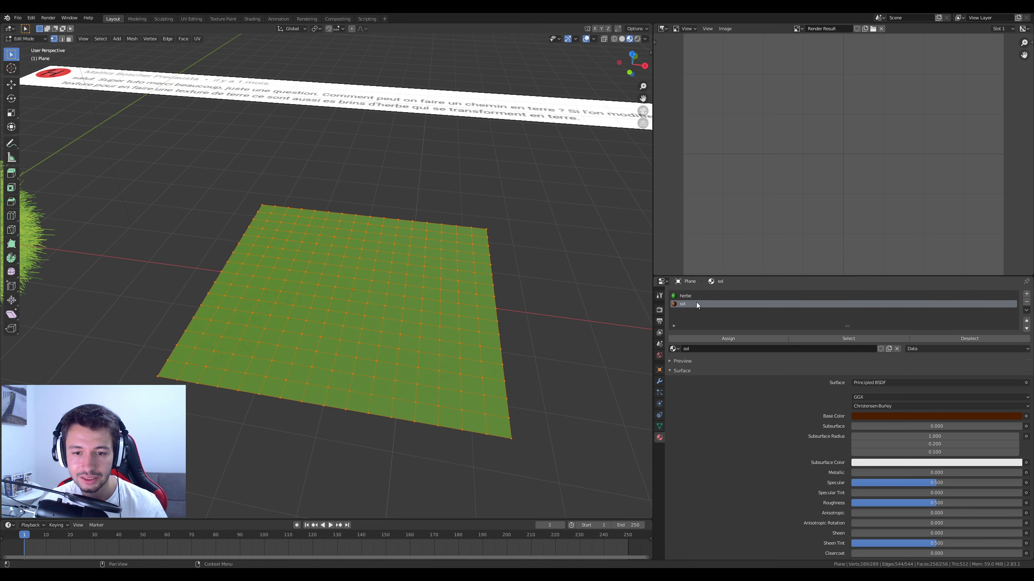
click(750, 340)
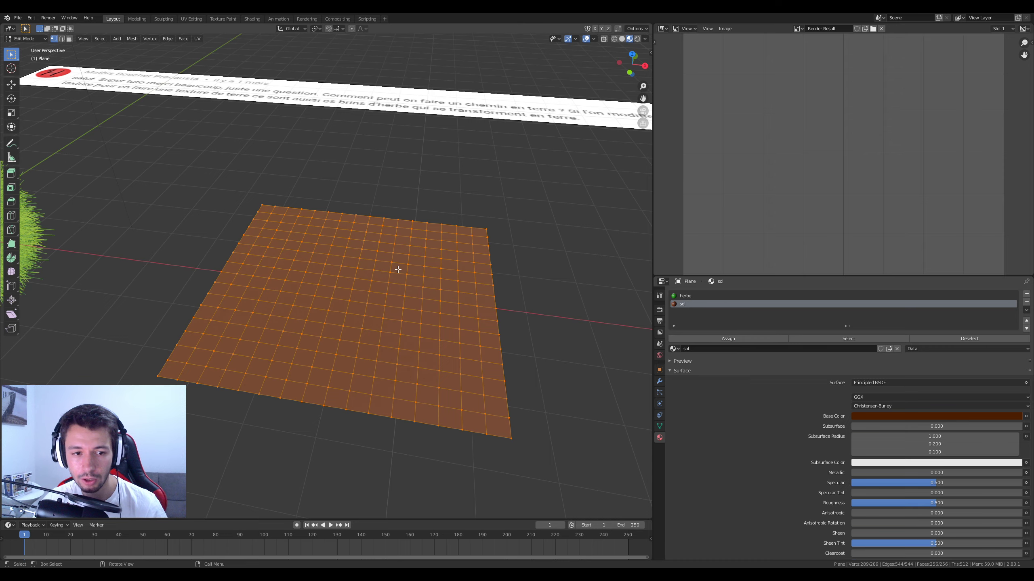
key(Tab)
mouse_move(397, 270)
middle_down()
mouse_move(404, 317)
mouse_move(397, 260)
middle_up()
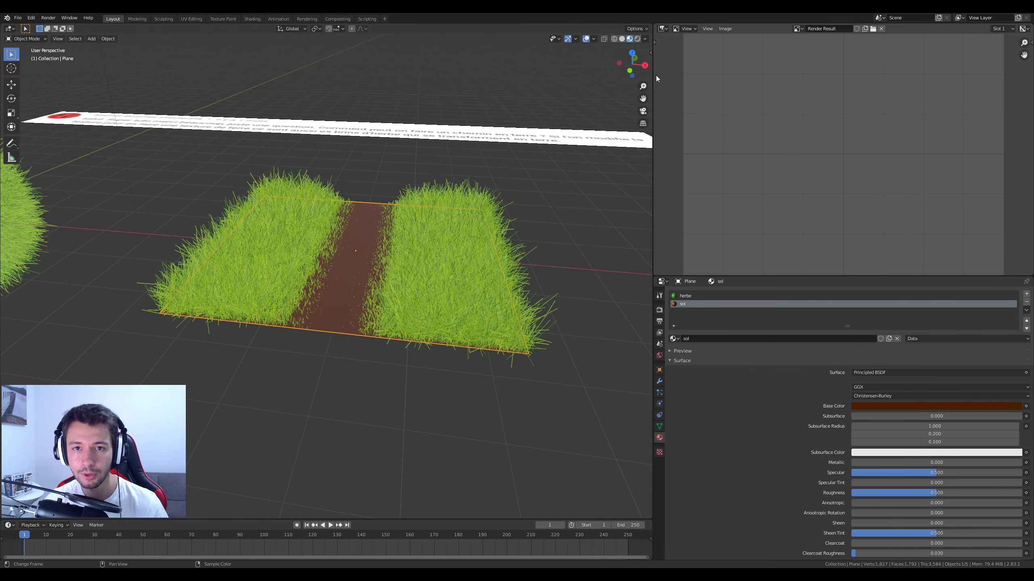
Step: Open the Shader Editor in place of the image editor and import the Ground036_4K Color, Normal and Roughness images, removing the Displacement one
click(662, 29)
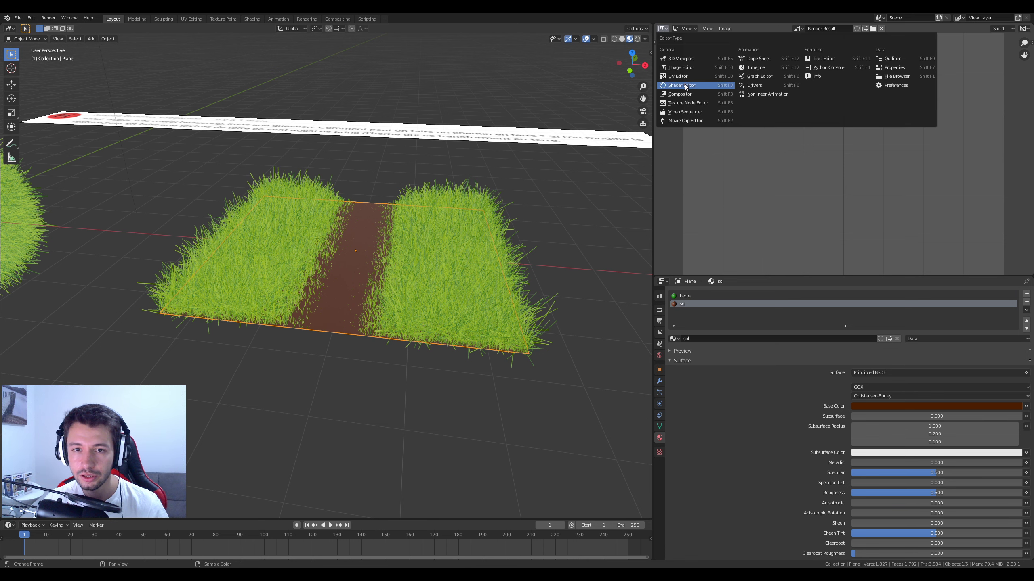
click(685, 84)
drag(842, 307, 711, 59)
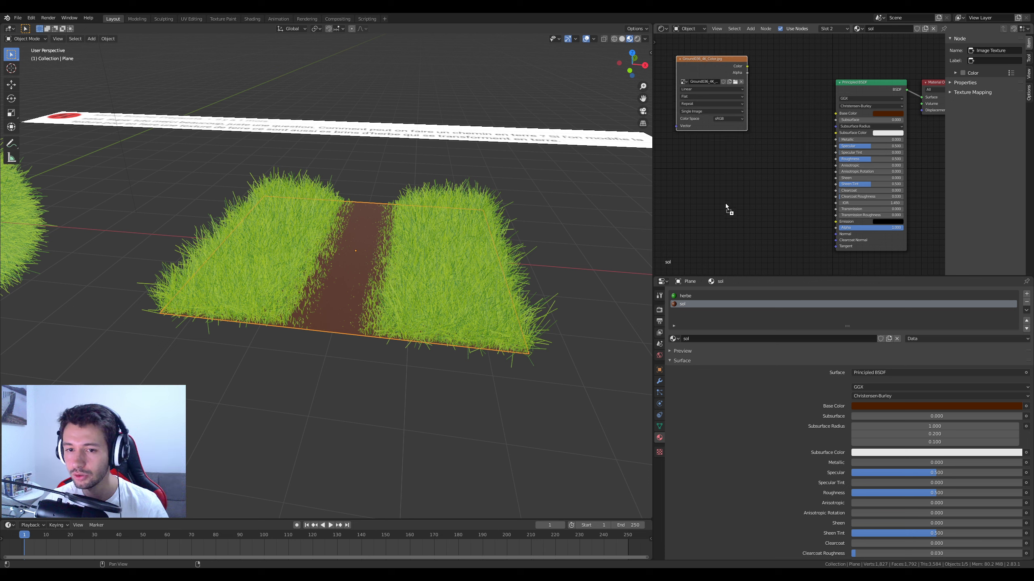
drag(725, 204, 750, 241)
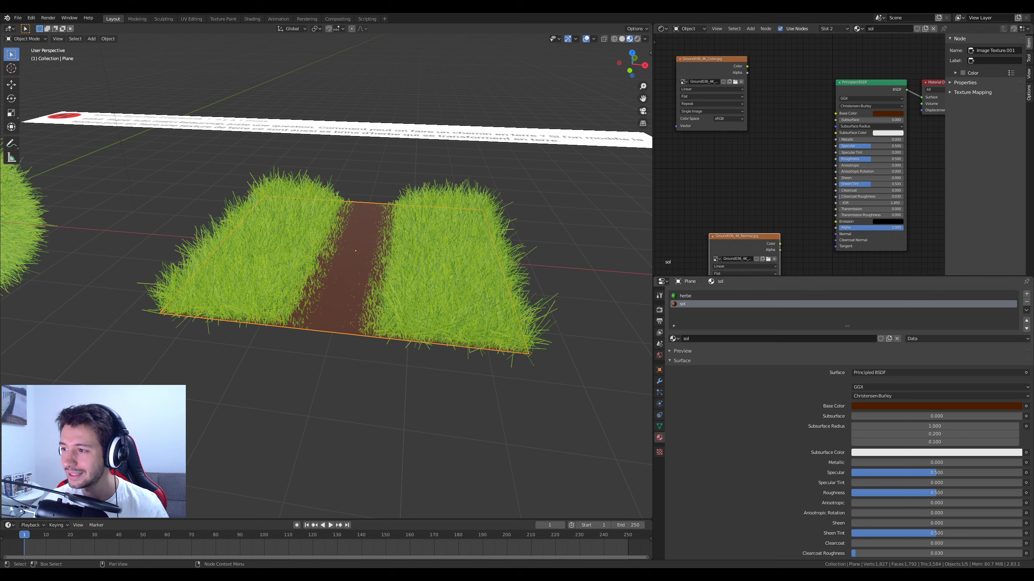
drag(711, 181, 711, 184)
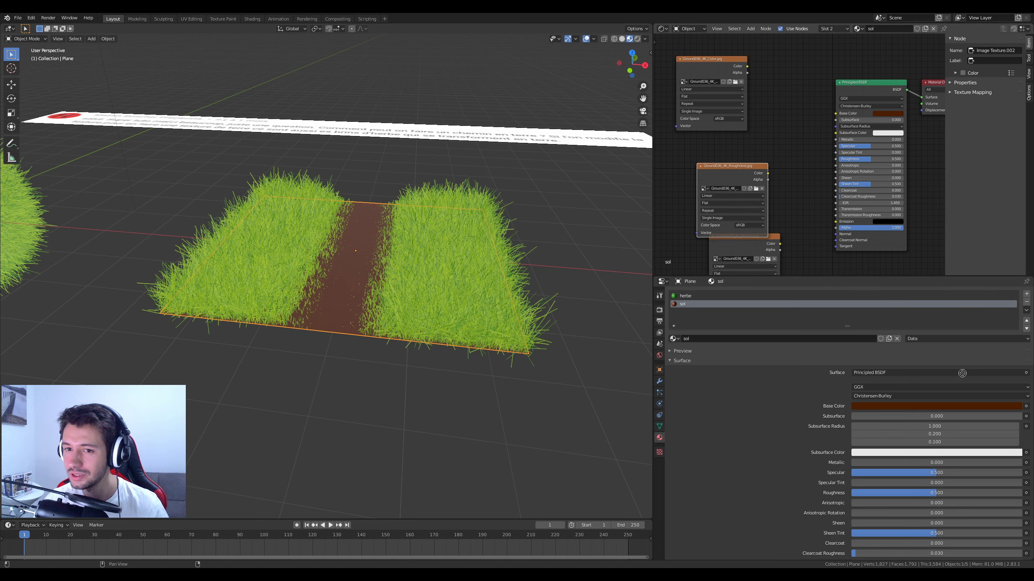
drag(773, 121, 786, 135)
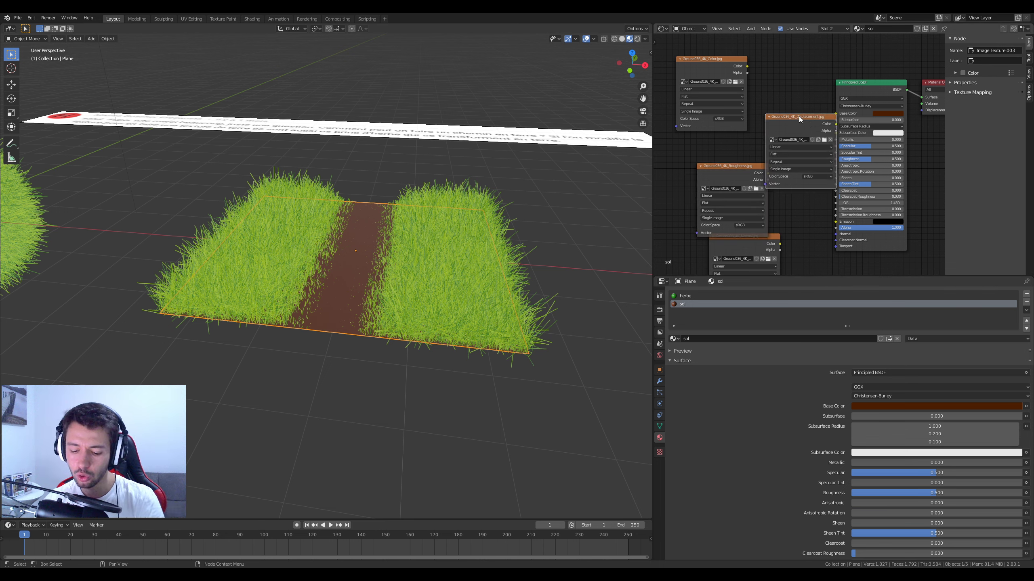
key(x)
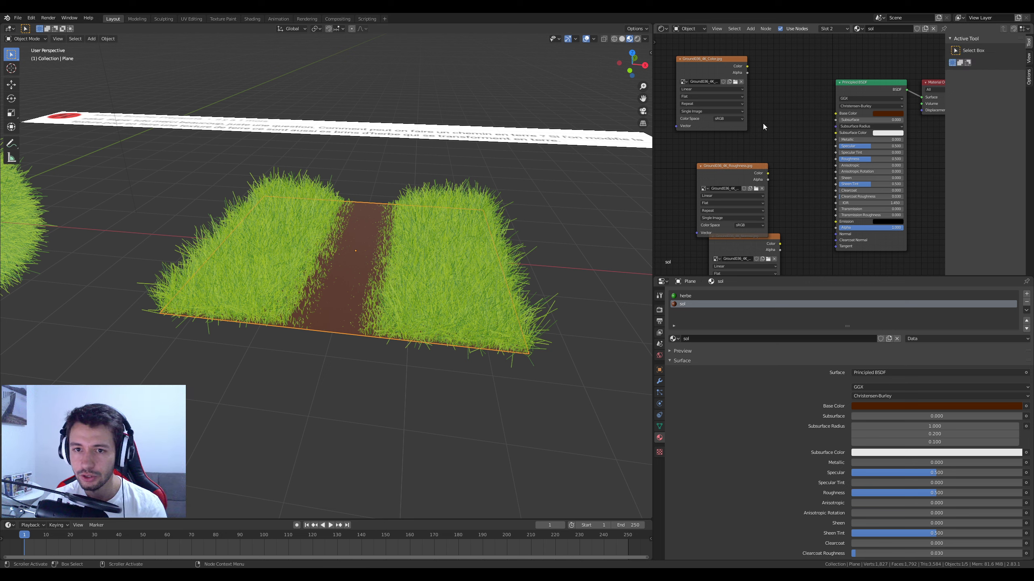
Step: Connect the Color texture to Base Color and the Roughness texture to Roughness on the Principled BSDF, and reposition the Roughness node
drag(747, 66, 835, 114)
scroll(785, 169, up, 2)
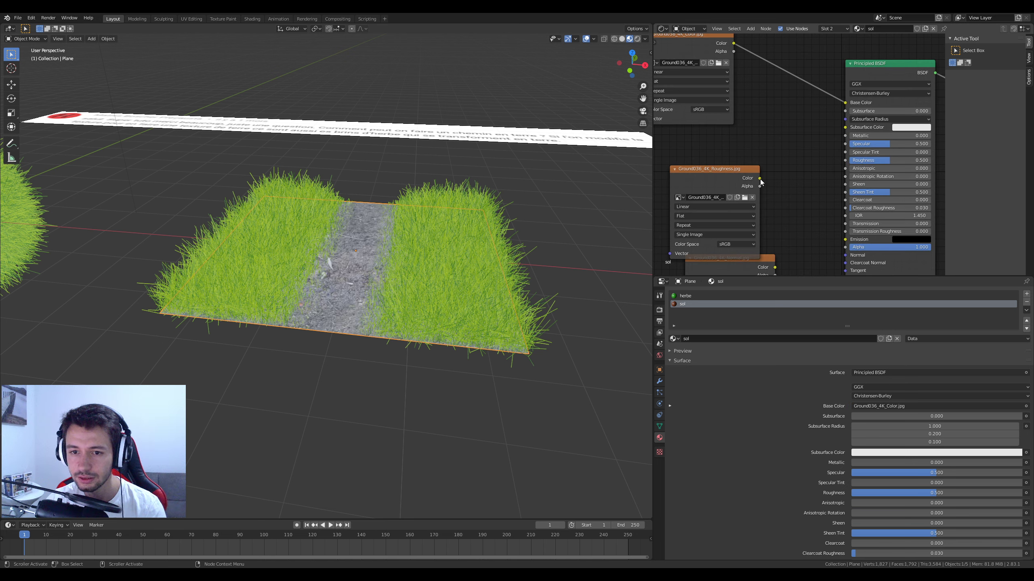
drag(759, 178, 845, 160)
drag(706, 166, 673, 134)
Step: Add a Normal Map node between the Normal texture's Color output and the Principled BSDF's Normal input
middle_drag(778, 212, 845, 159)
drag(819, 209, 714, 213)
key(shift+a)
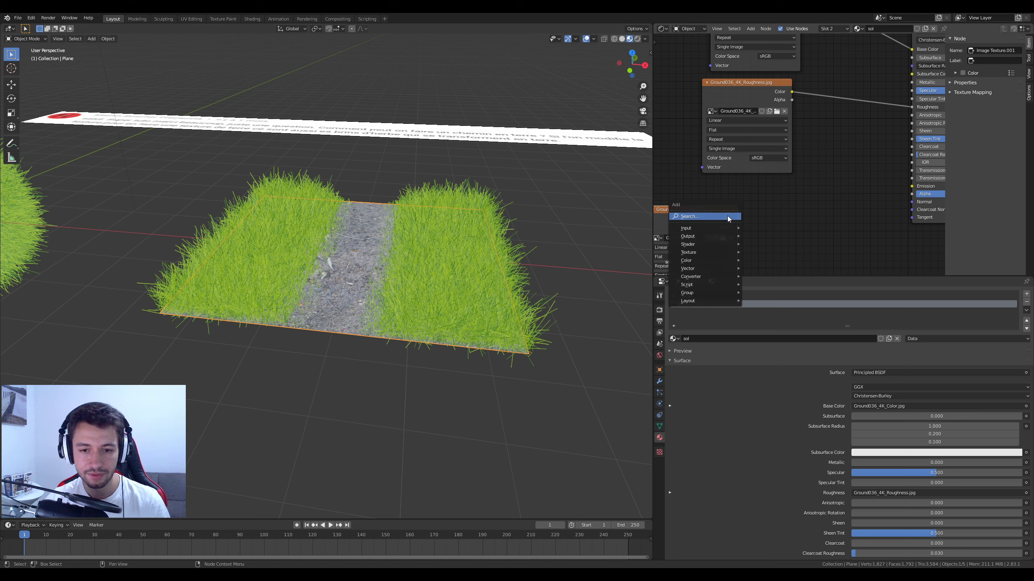
mouse_move(725, 270)
click(800, 303)
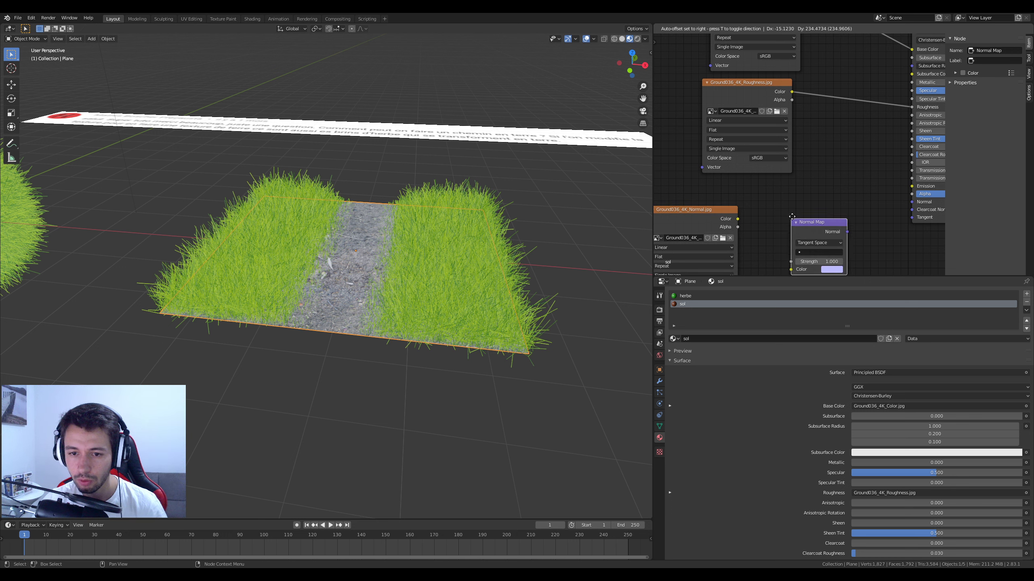
click(798, 228)
drag(738, 219, 775, 251)
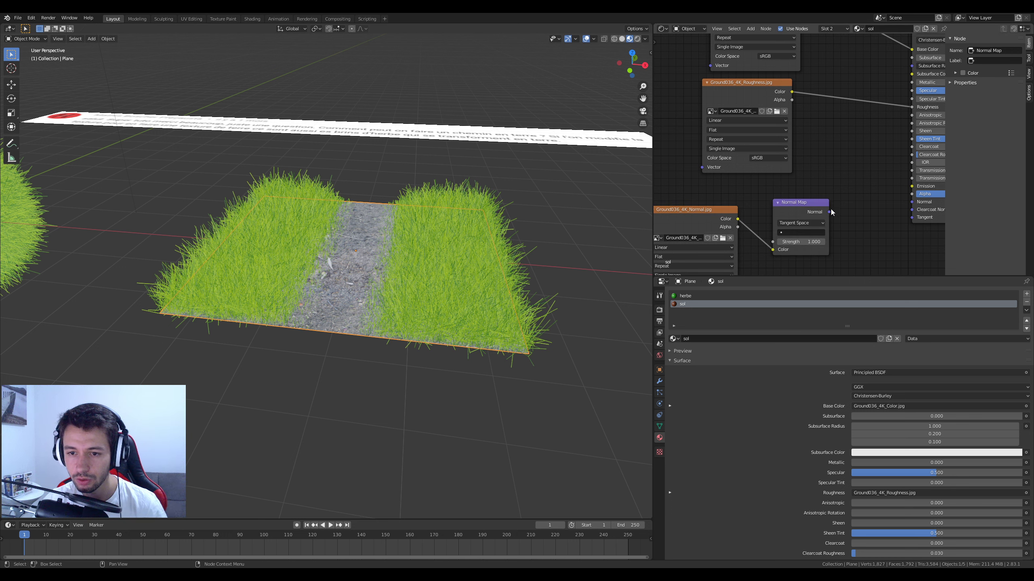
drag(828, 212, 912, 202)
Step: Set the color space of the Ground036_4K_Normal texture to Non-Color
mouse_move(766, 227)
middle_down()
mouse_move(816, 200)
mouse_move(776, 249)
mouse_move(846, 167)
middle_up()
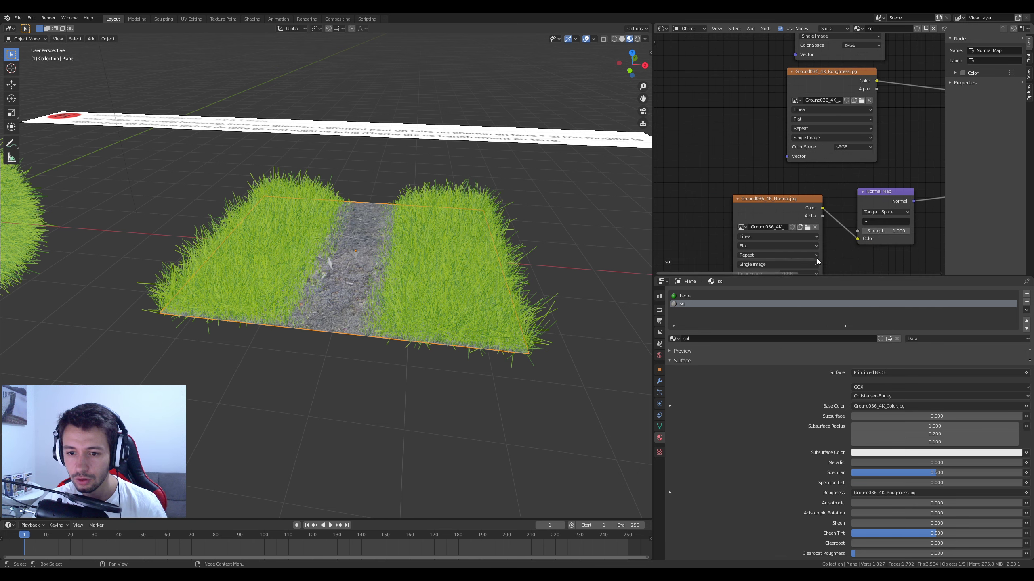
middle_drag(804, 275, 801, 240)
click(800, 238)
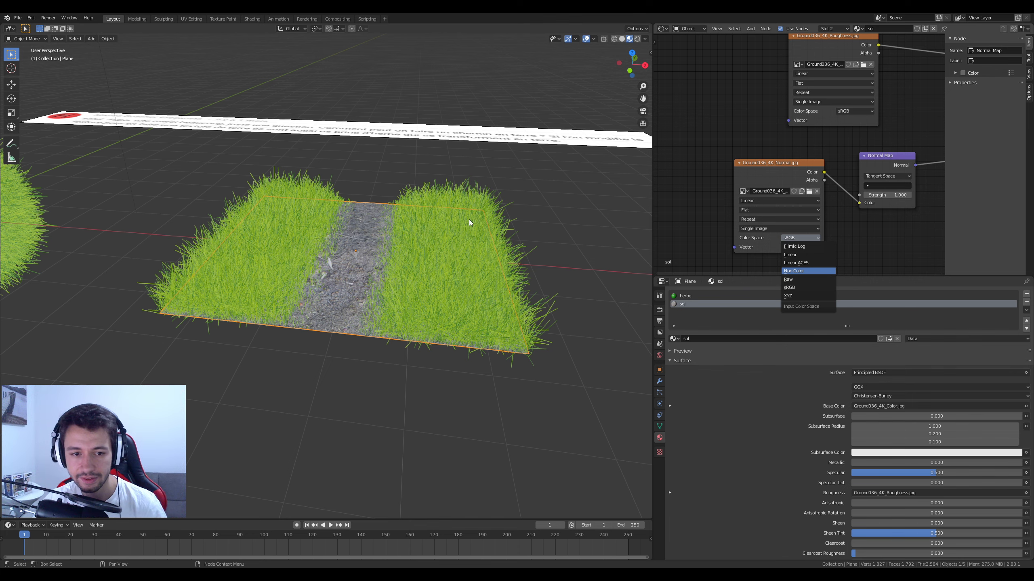
middle_drag(433, 230, 431, 246)
Step: Replace the Shader Editor with the UV Editor, put the plane in Edit Mode and display Ground036_4K_Color.jpg
click(663, 29)
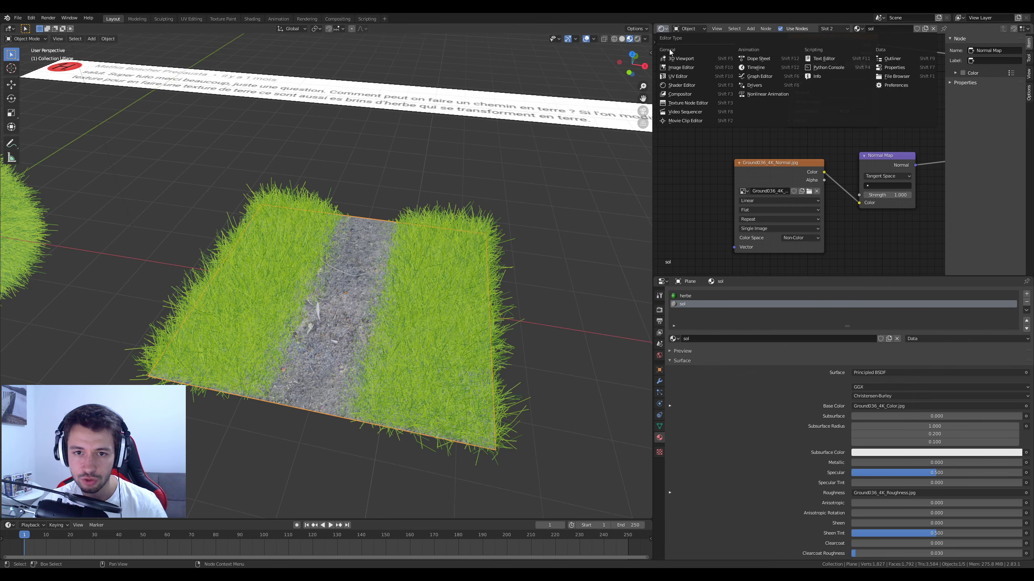
click(680, 79)
key(Tab)
scroll(412, 273, down, 6)
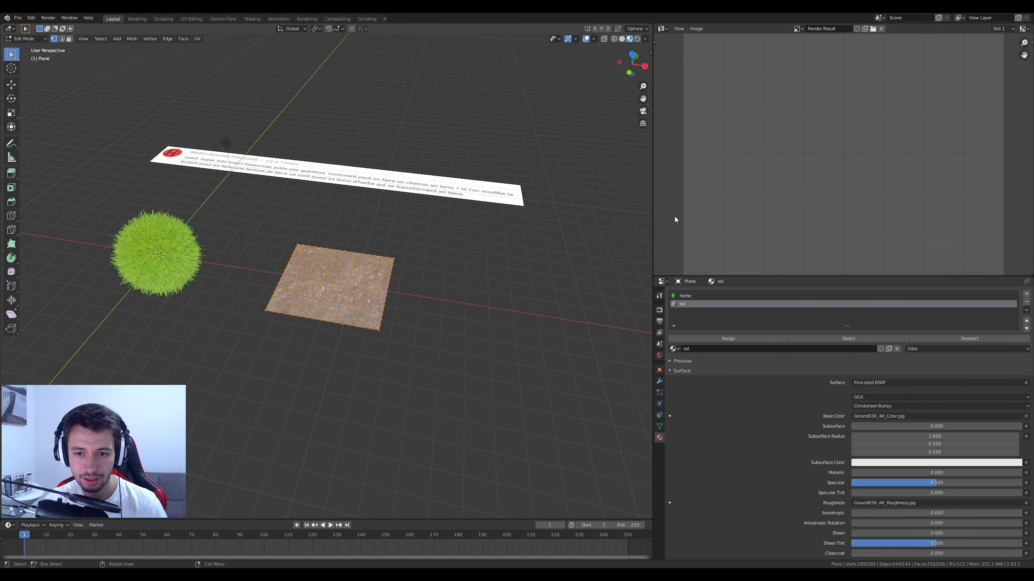
scroll(482, 260, down, 5)
click(796, 29)
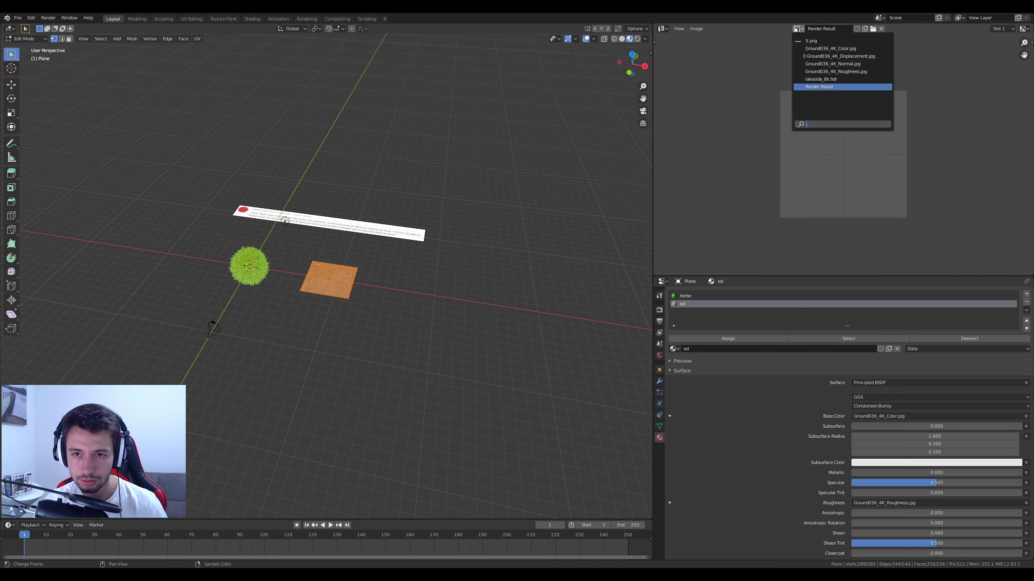
click(826, 49)
Step: Scale all of the plane's UVs by 4 and return to Object Mode
scroll(366, 336, up, 5)
scroll(367, 335, up, 4)
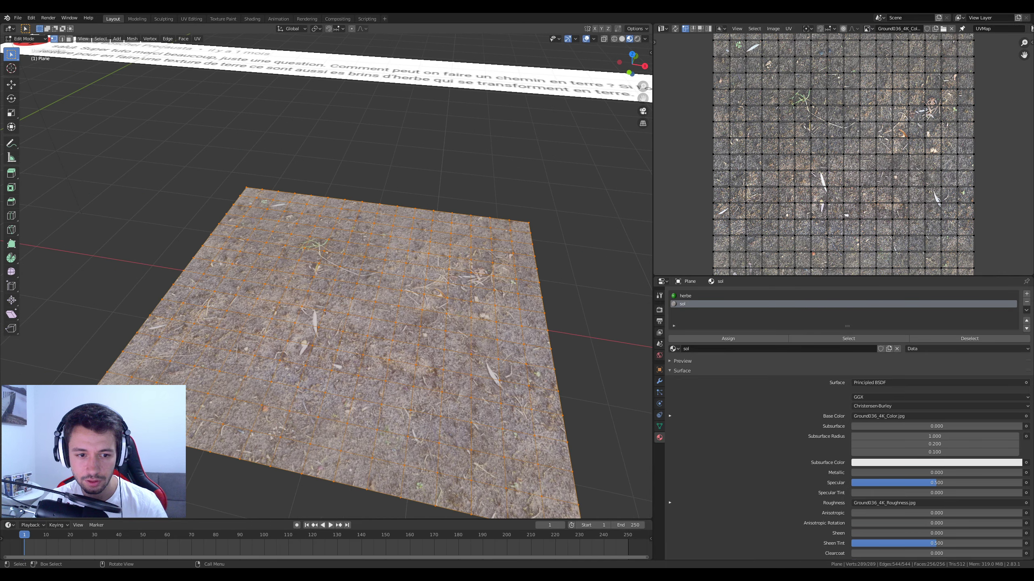
key(a)
key(s)
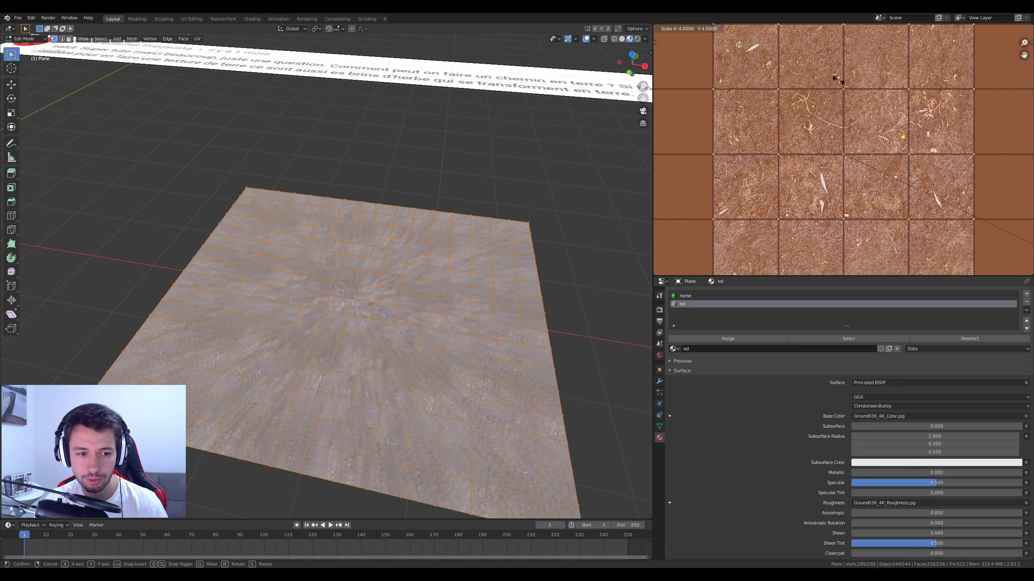
key(Return)
key(Tab)
Step: Examine the tiling of the ground texture along the path and between the grass strips from above
middle_drag(410, 255, 396, 210)
scroll(330, 225, down, 1)
scroll(331, 225, down, 4)
shift+middle_drag(353, 143, 369, 230)
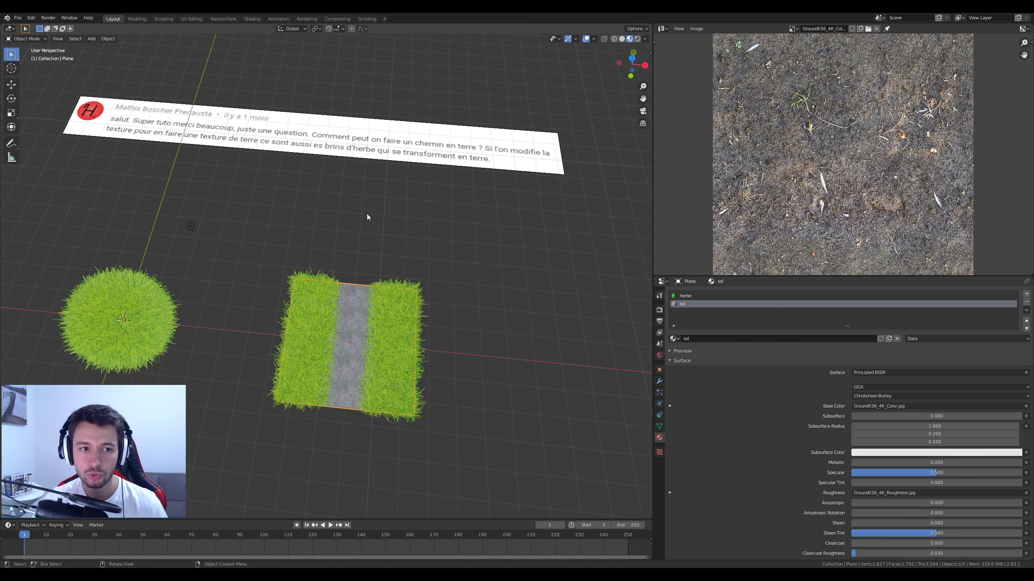
scroll(391, 334, up, 1)
shift+middle_drag(390, 335, 386, 280)
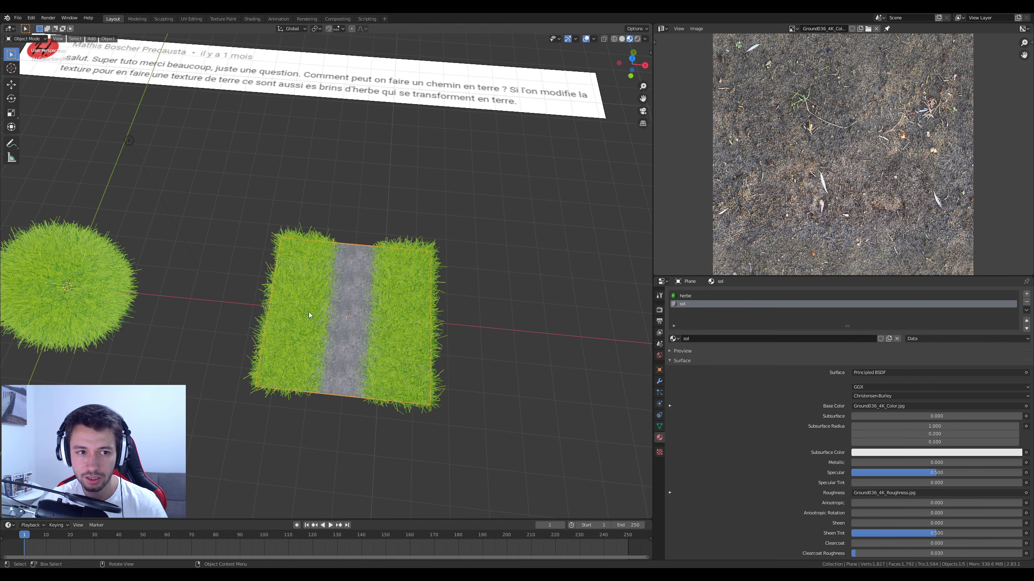
scroll(411, 326, up, 2)
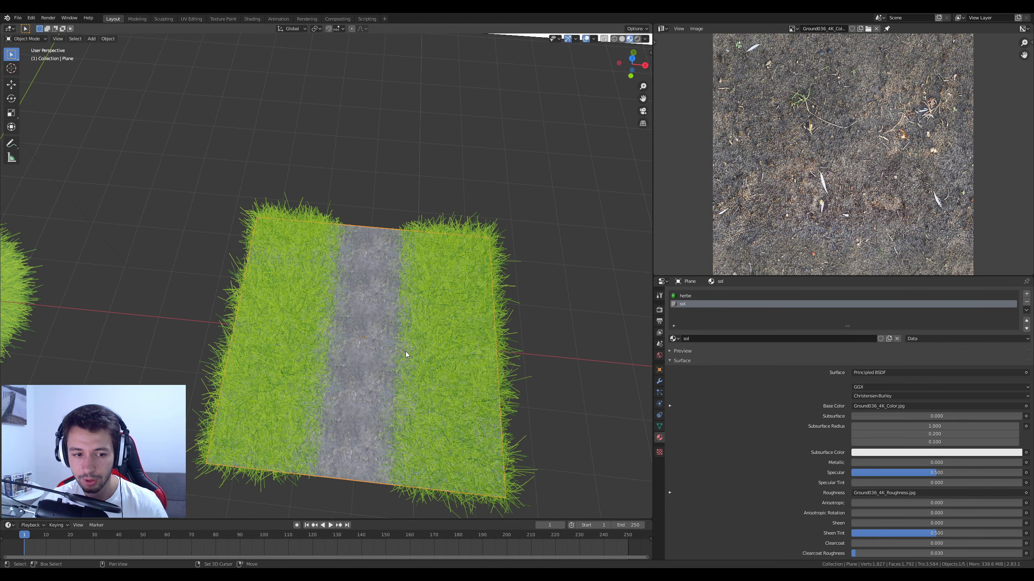
middle_drag(405, 352, 398, 302)
scroll(396, 302, up, 2)
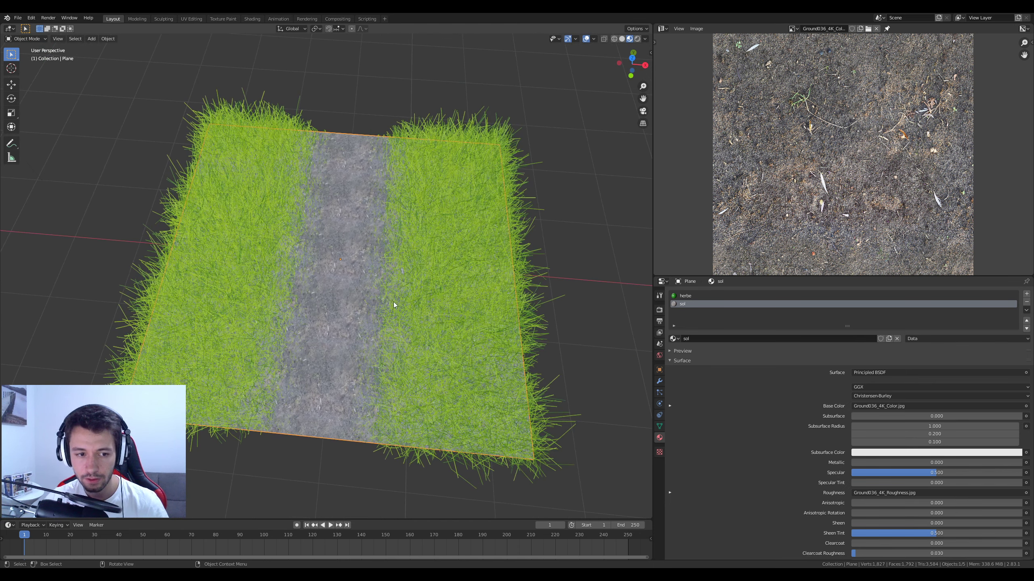
Step: Add a Displace modifier to the plane with a new texture that uses Ground036_4K_Displacement.jpg
click(660, 381)
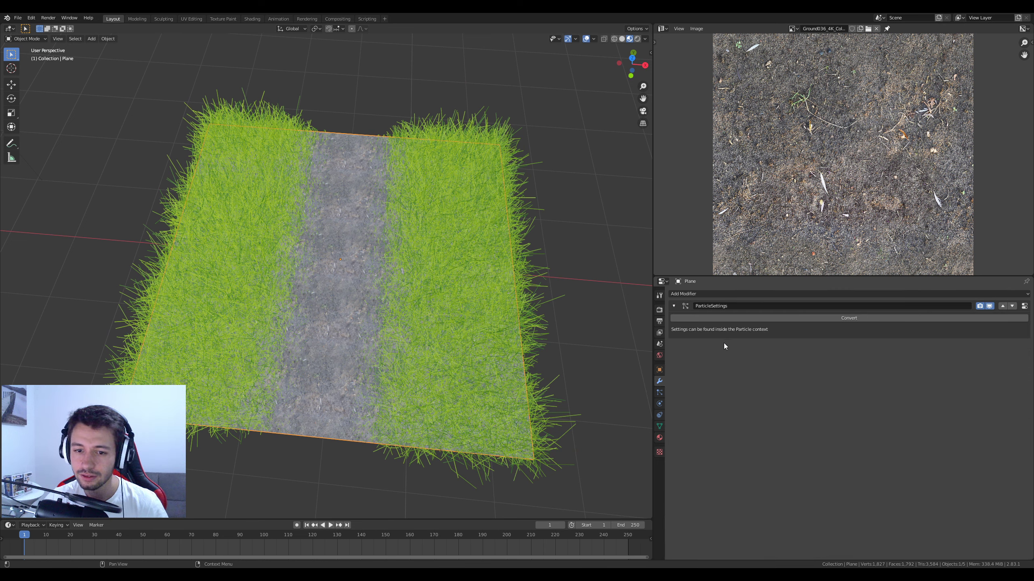
click(695, 295)
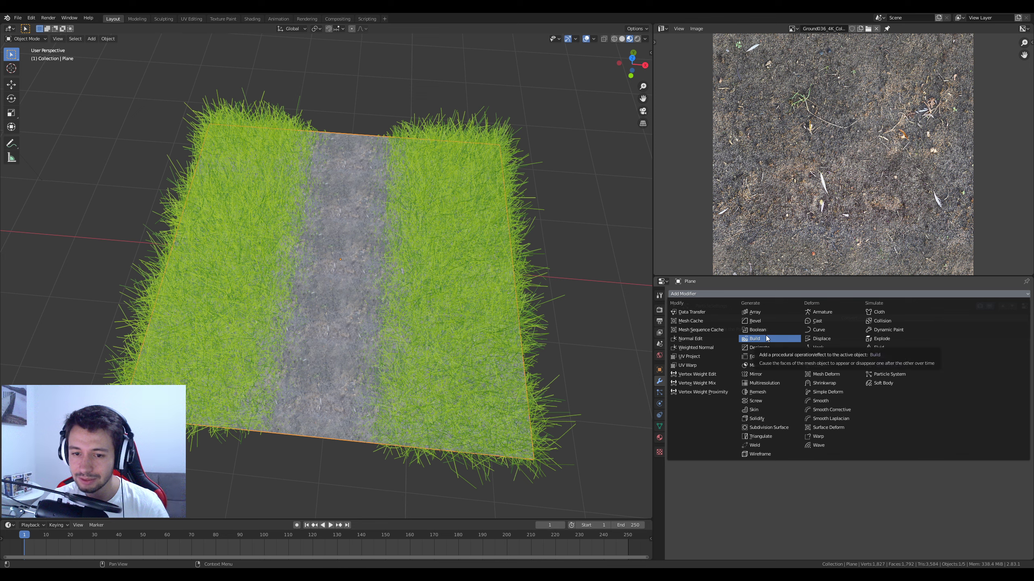
click(821, 338)
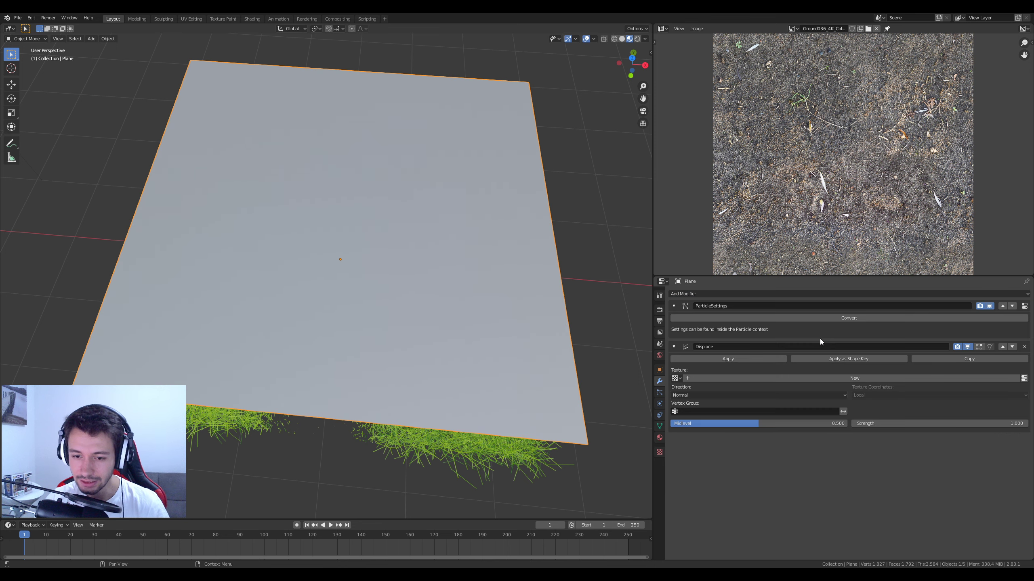
click(761, 379)
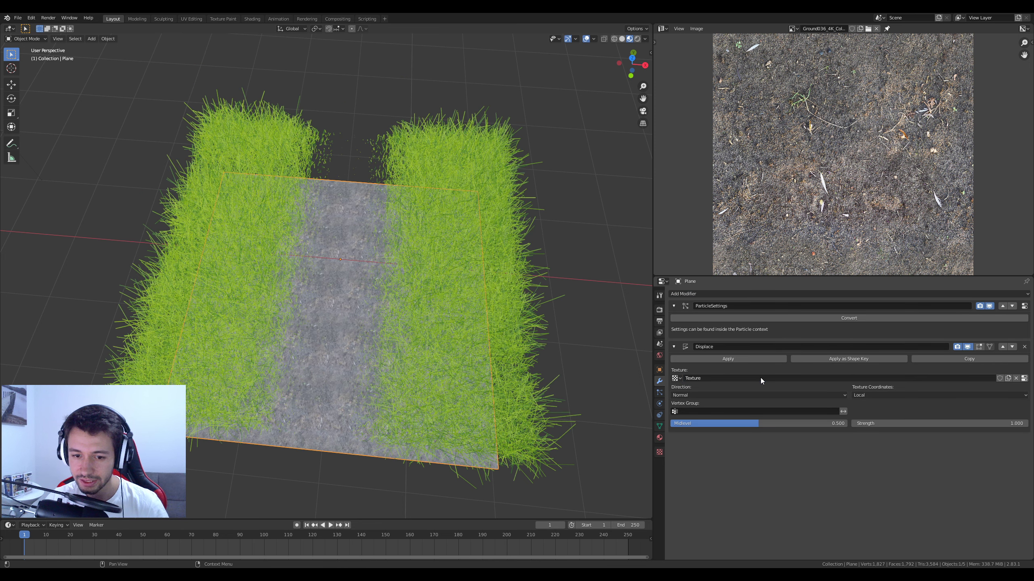
click(659, 452)
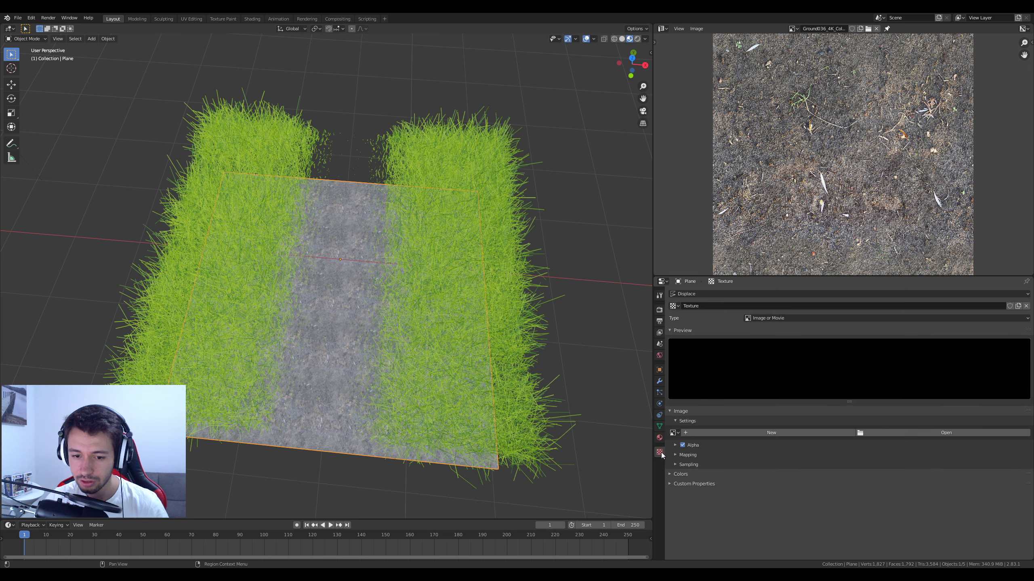
click(672, 433)
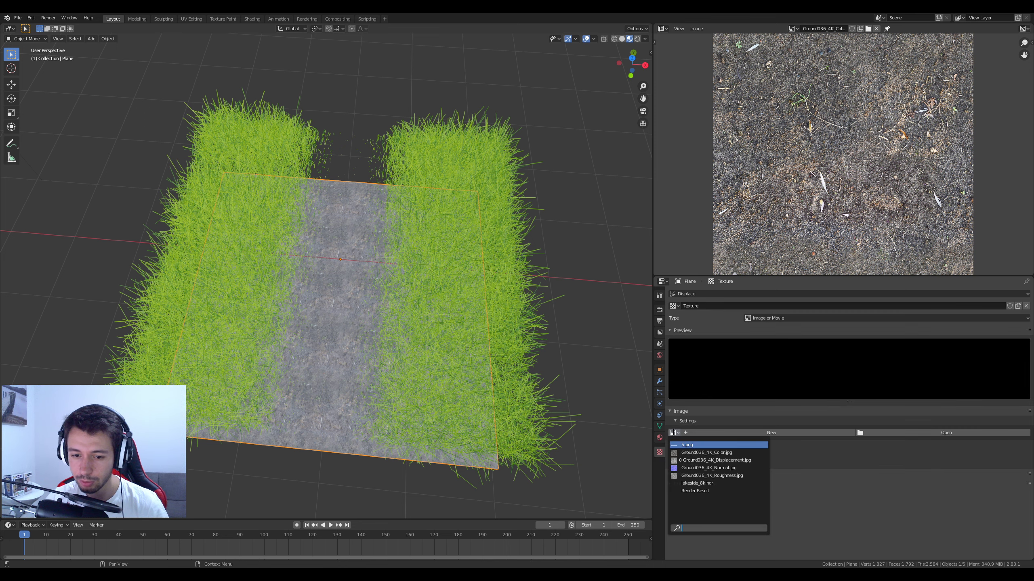
click(695, 464)
Step: Shade the plane smooth and add a Subdivision Surface modifier below the Displace modifier
middle_drag(528, 389, 521, 320)
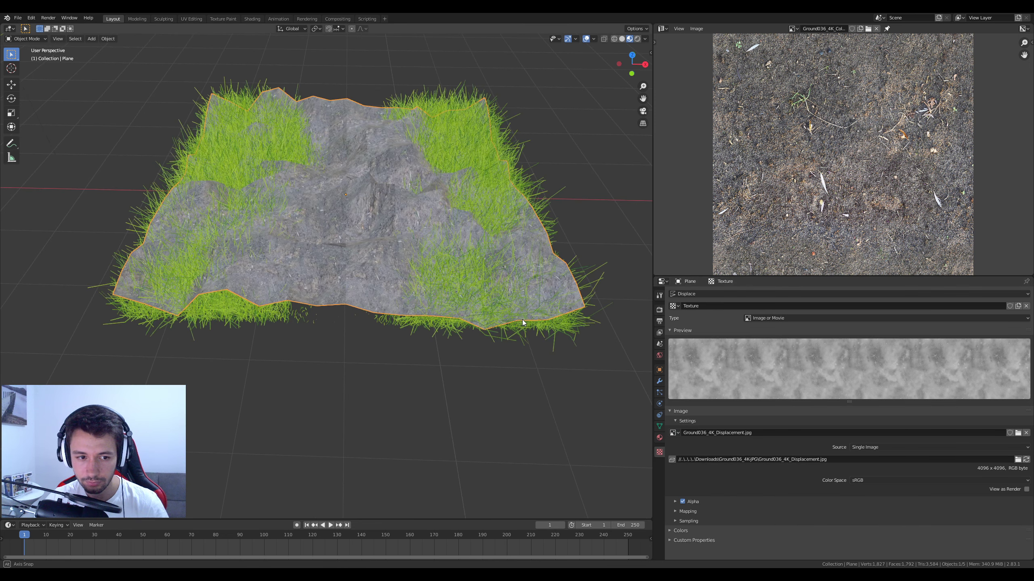
right_click(376, 225)
click(376, 225)
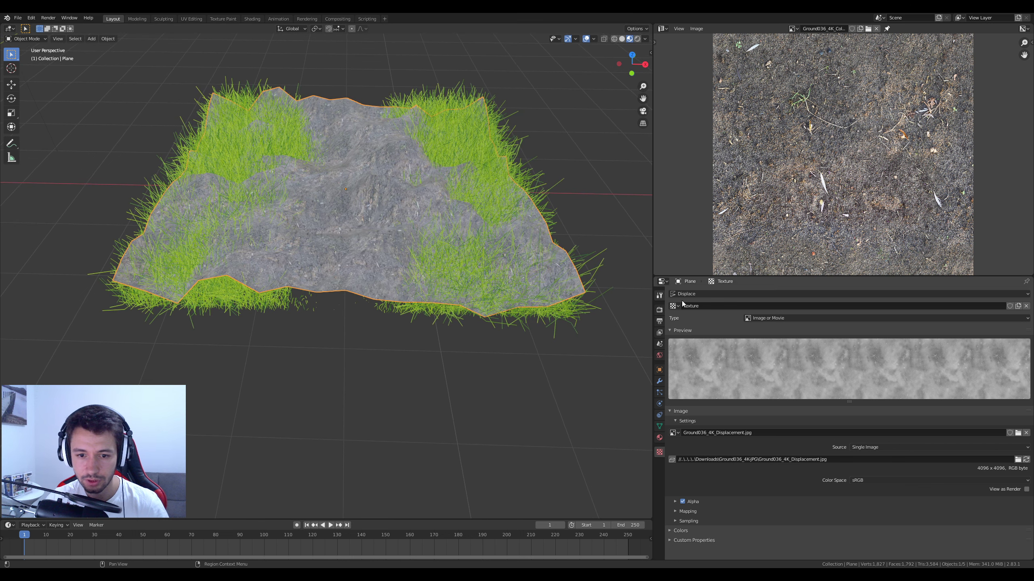
click(660, 381)
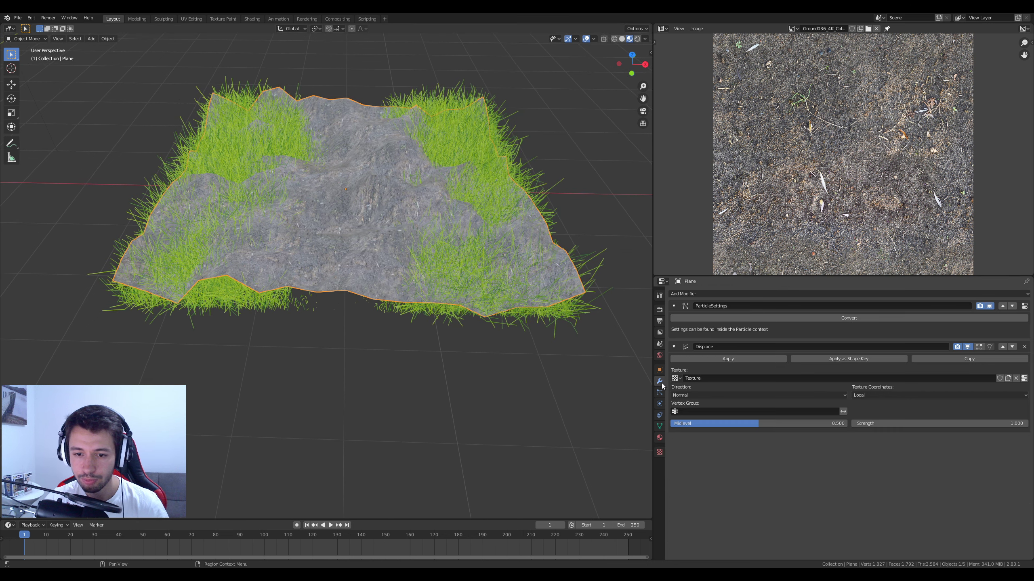
click(717, 290)
click(769, 428)
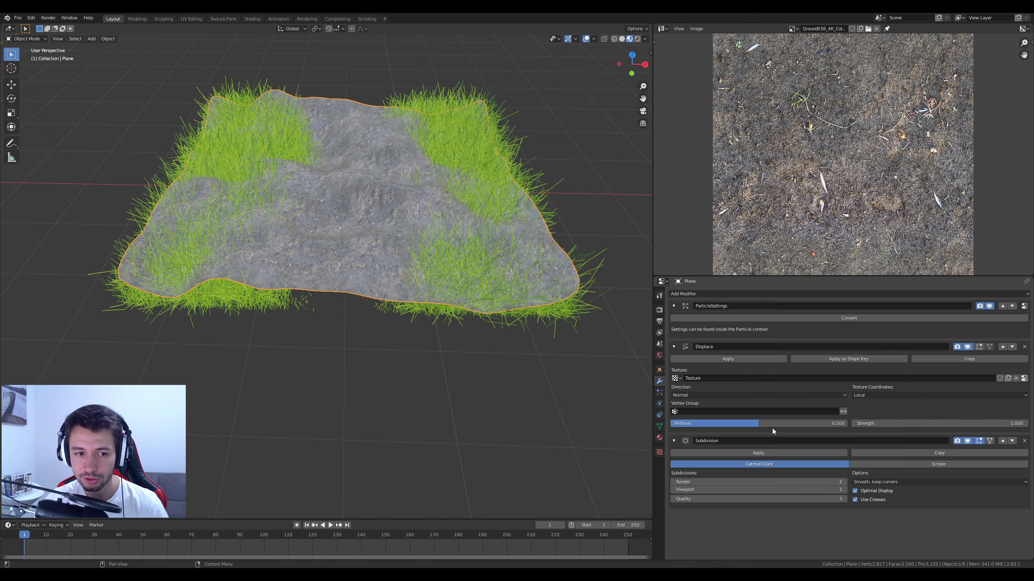
Step: Set the Displace modifier's midlevel to 0.523 and its strength to 0.500
middle_drag(504, 307, 393, 179)
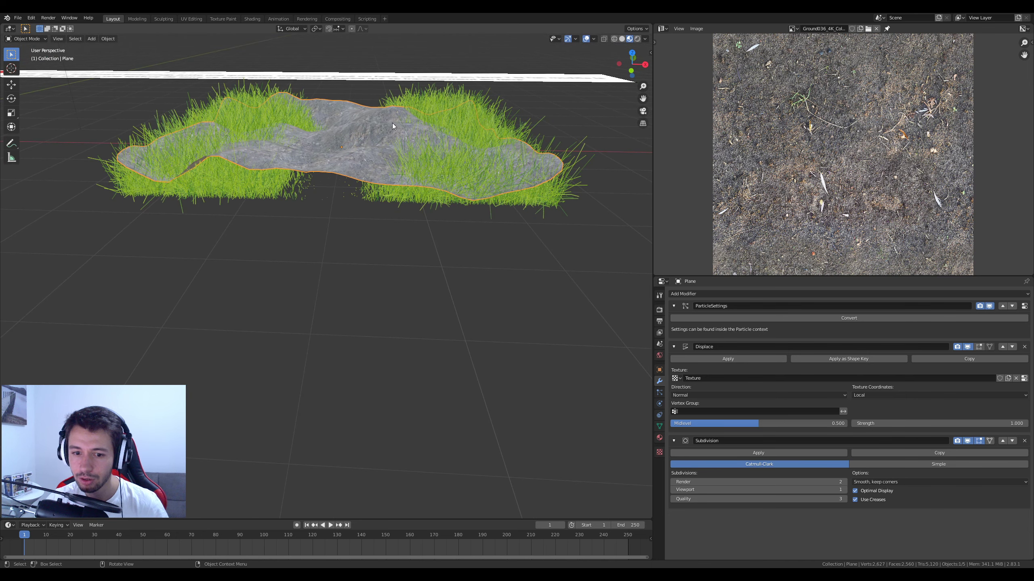
mouse_move(756, 425)
mouse_down()
mouse_move(735, 426)
mouse_move(802, 425)
mouse_move(762, 425)
mouse_up()
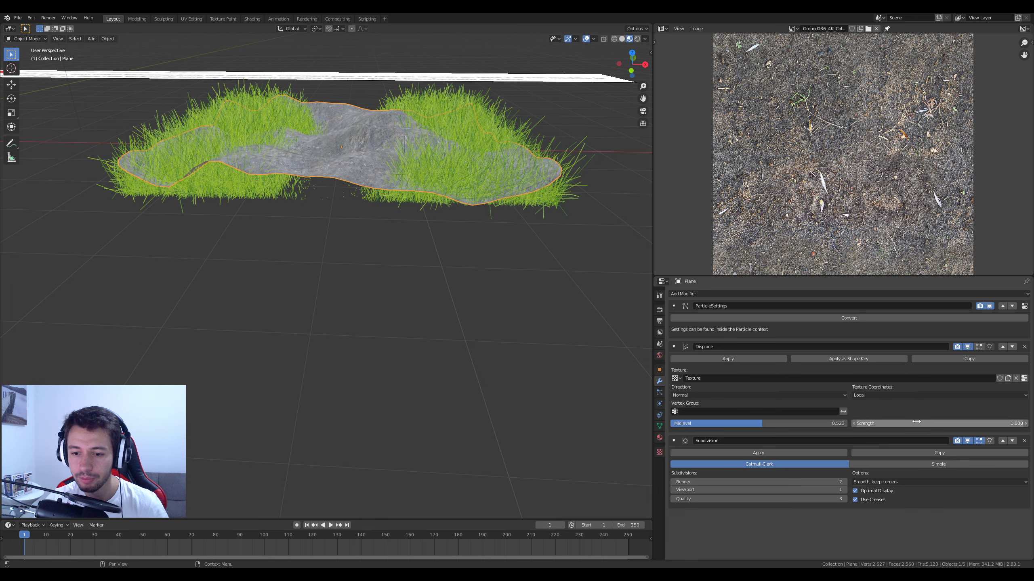
mouse_move(940, 423)
mouse_down()
mouse_move(911, 424)
mouse_move(925, 424)
mouse_up()
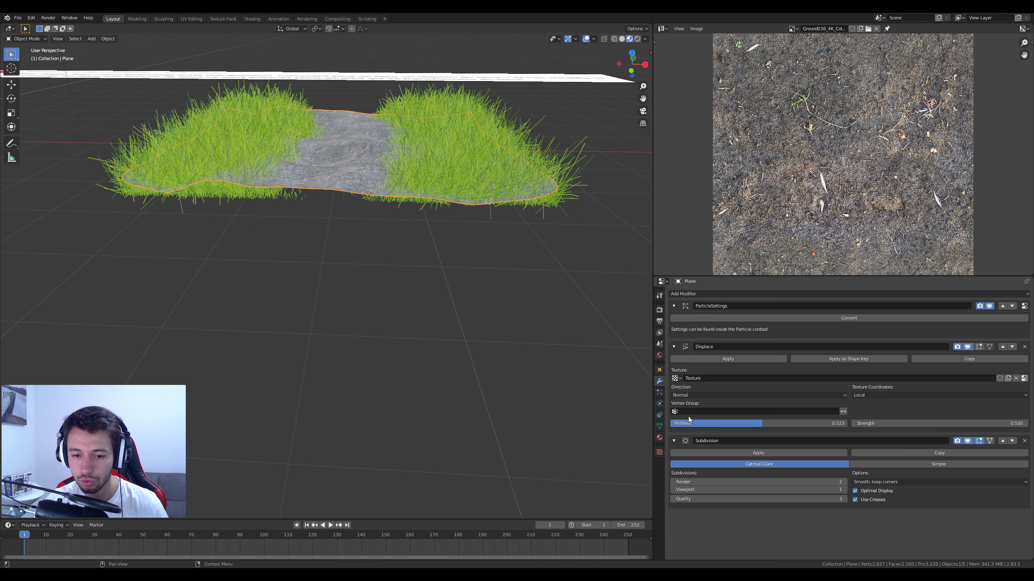
Step: Collapse the three modifiers and move ParticleSettings below Displace and Subdivision so the grass follows the displaced surface
click(674, 440)
click(673, 346)
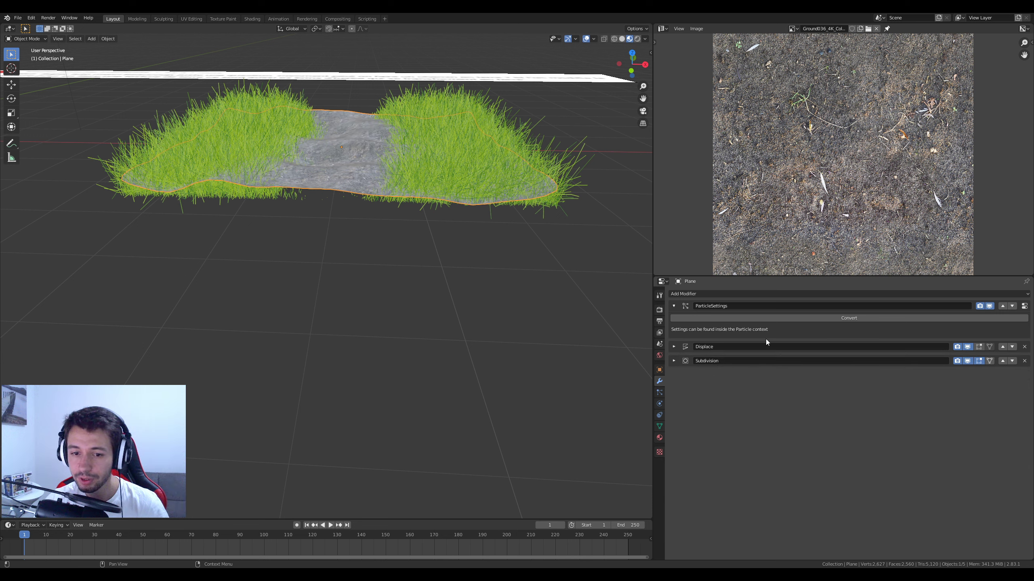
click(674, 306)
click(1013, 306)
click(1012, 321)
mouse_move(407, 171)
middle_down()
mouse_move(409, 205)
mouse_move(397, 180)
mouse_move(407, 166)
middle_up()
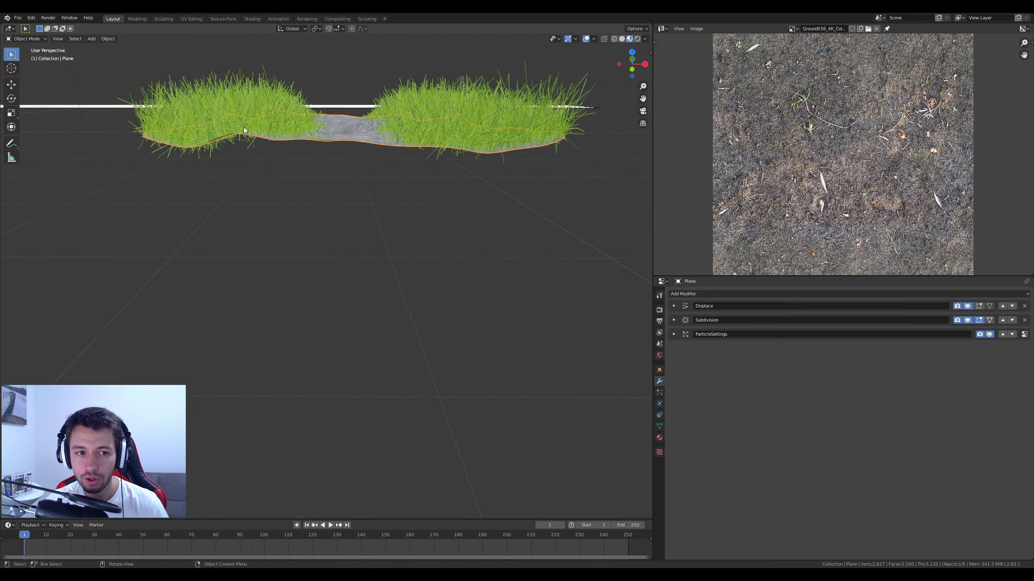
middle_drag(474, 138, 347, 160)
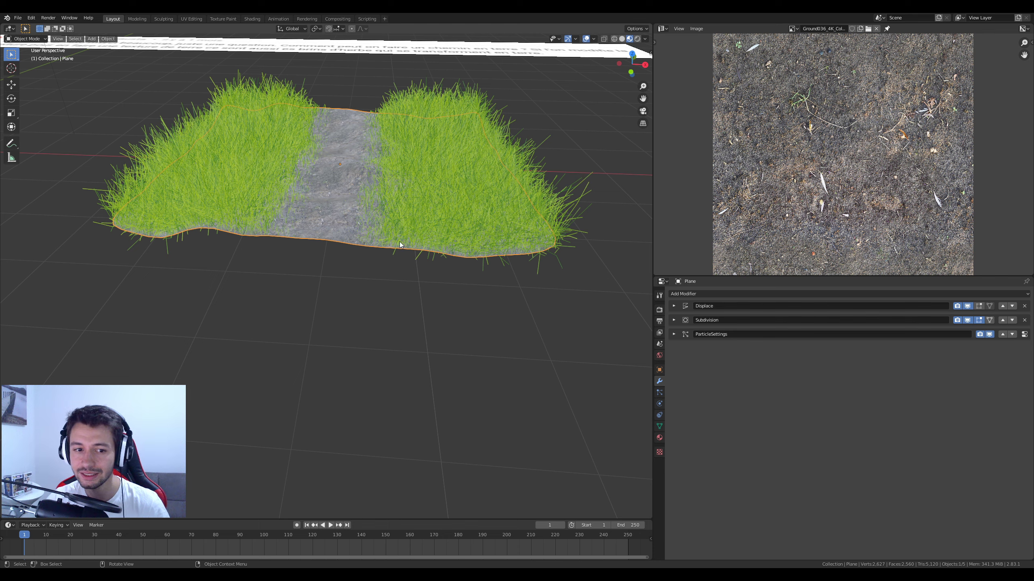
middle_drag(382, 231, 397, 229)
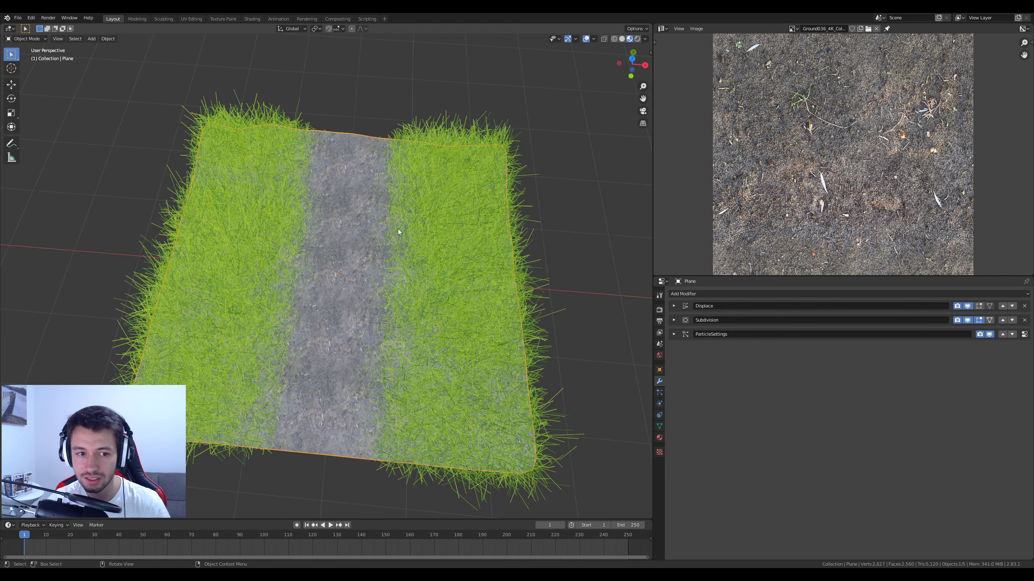
Step: In Weight Paint mode, paint zero weight to widen the path's far end and add a side branch, and return to Object Mode
scroll(468, 257, down, 4)
scroll(469, 262, up, 4)
middle_drag(386, 264, 461, 284)
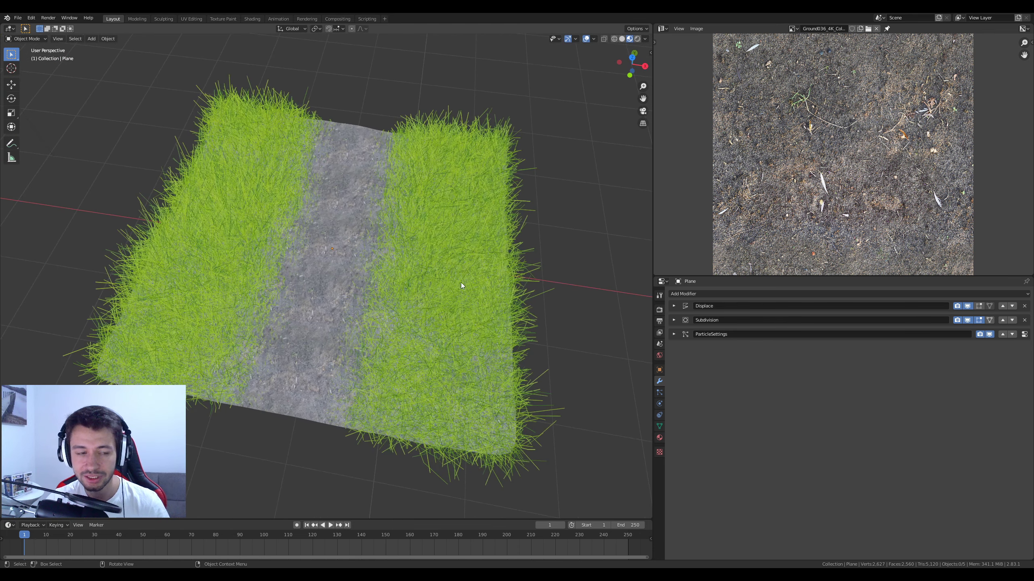
key(alt+a)
click(27, 40)
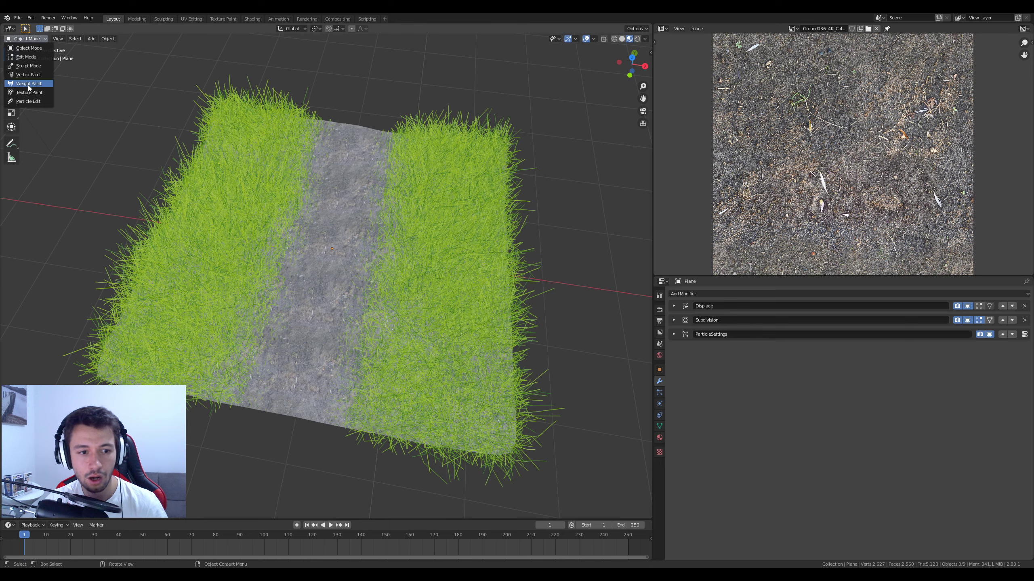
click(28, 83)
mouse_move(344, 310)
mouse_down()
mouse_move(382, 316)
mouse_move(479, 391)
mouse_move(364, 322)
mouse_up()
mouse_move(414, 357)
mouse_down()
mouse_move(338, 285)
mouse_move(321, 183)
mouse_move(281, 126)
mouse_up()
click(27, 39)
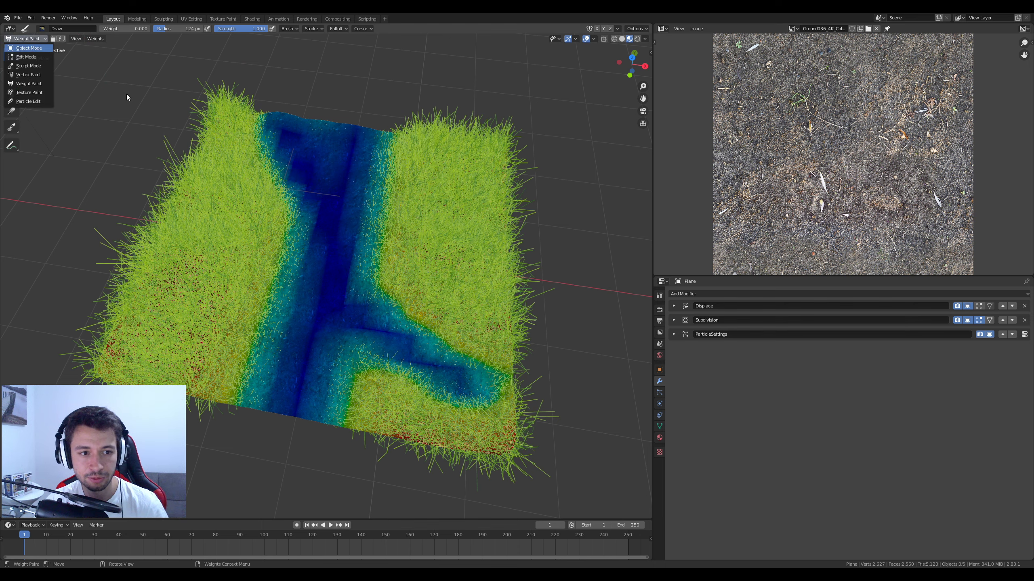
click(30, 48)
Step: Examine the branching dirt path in perspective and from the top, together with the viewer's question
middle_drag(412, 344, 440, 304)
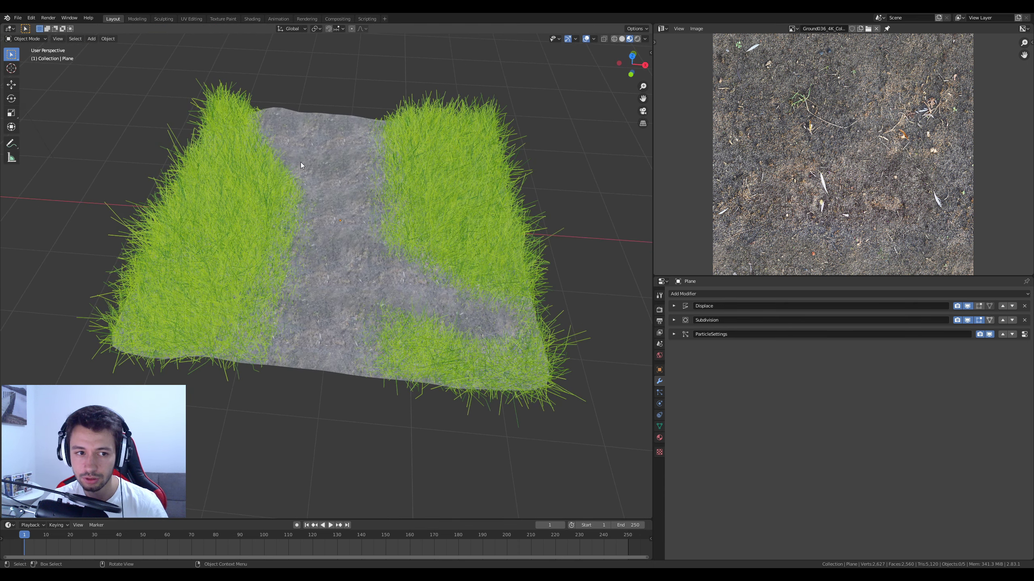
middle_drag(514, 359, 323, 280)
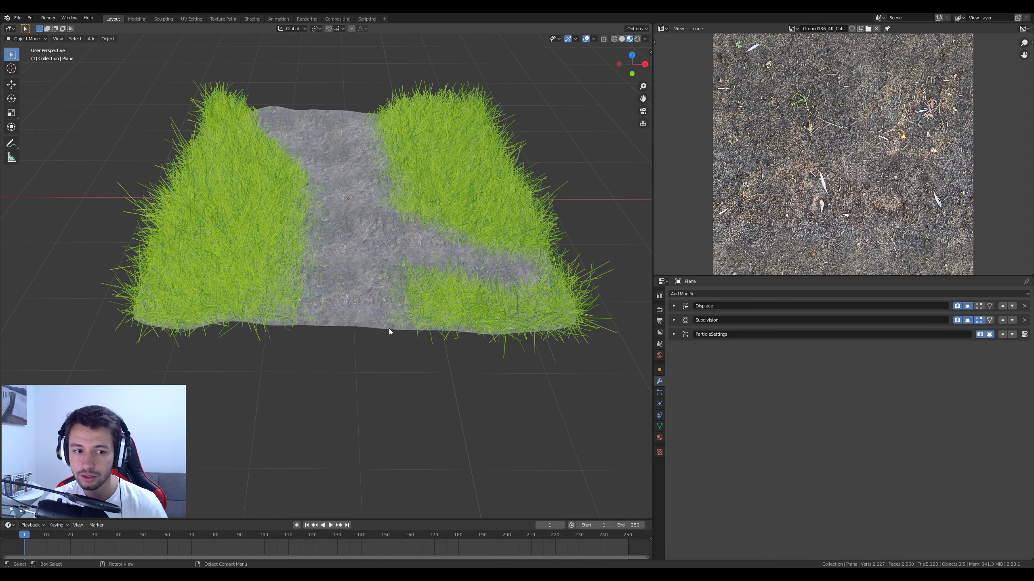
scroll(364, 235, down, 6)
shift+middle_drag(345, 228, 395, 338)
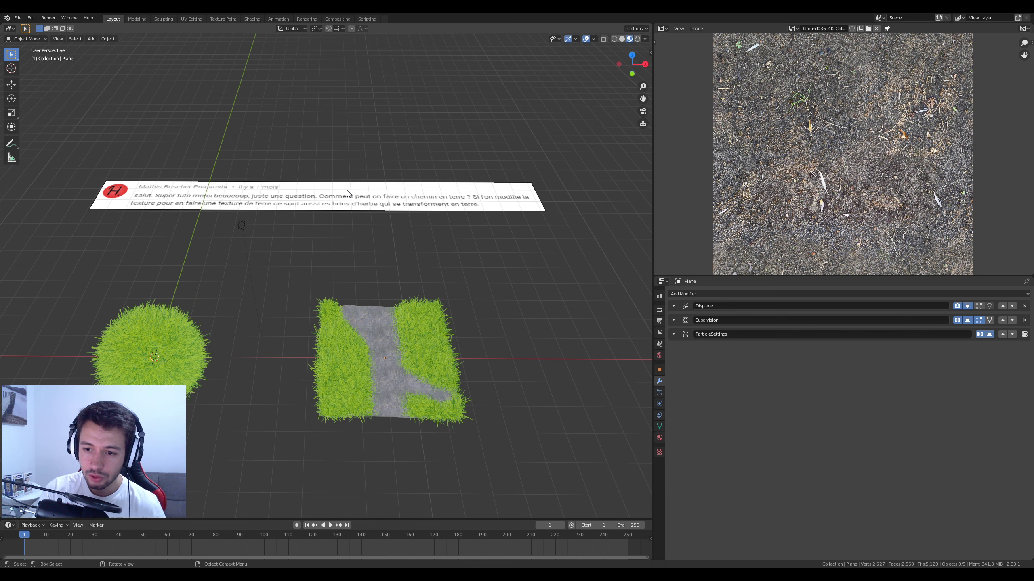
key(KP_7)
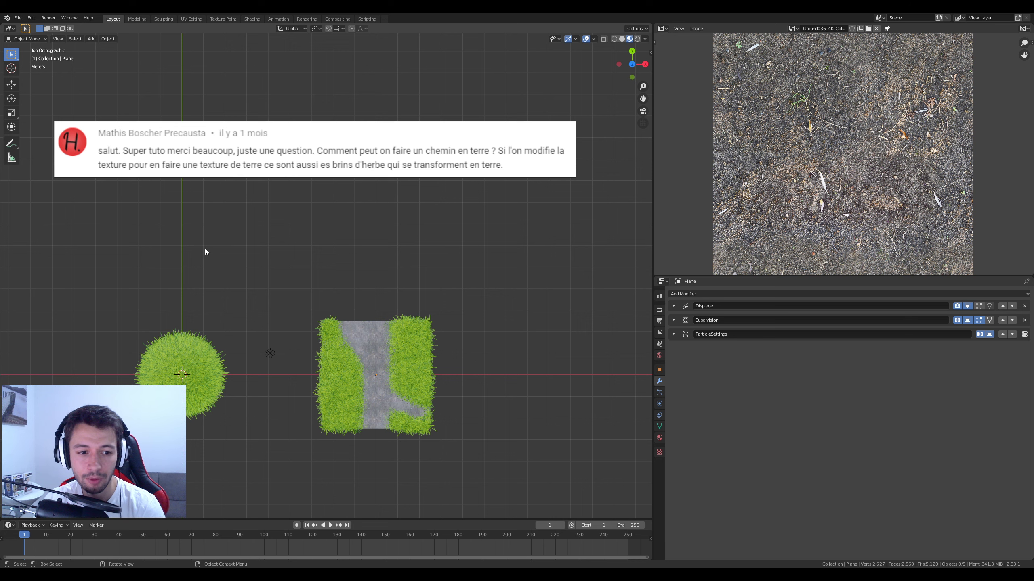
mouse_move(301, 261)
shift+middle_down()
mouse_move(300, 284)
mouse_move(328, 296)
mouse_move(306, 269)
shift+middle_up()
scroll(361, 270, up, 2)
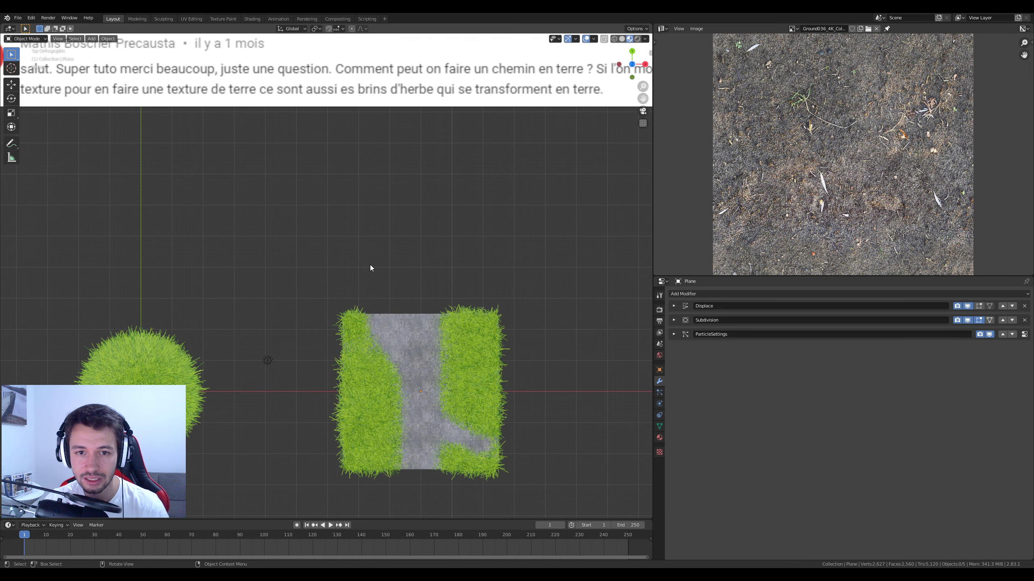
scroll(368, 248, down, 2)
mouse_move(367, 232)
shift+middle_down()
mouse_move(357, 222)
mouse_move(360, 238)
shift+middle_up()
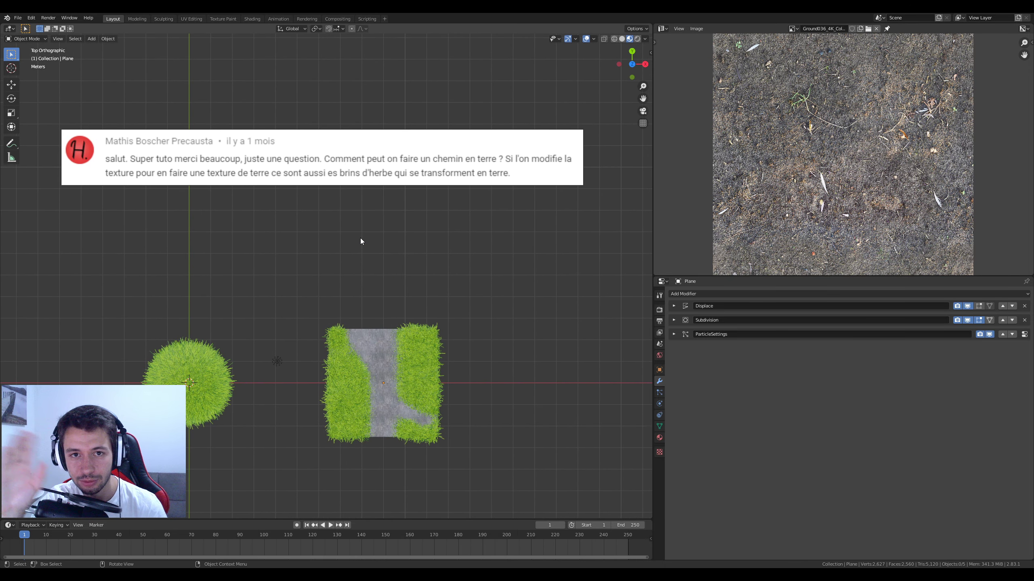